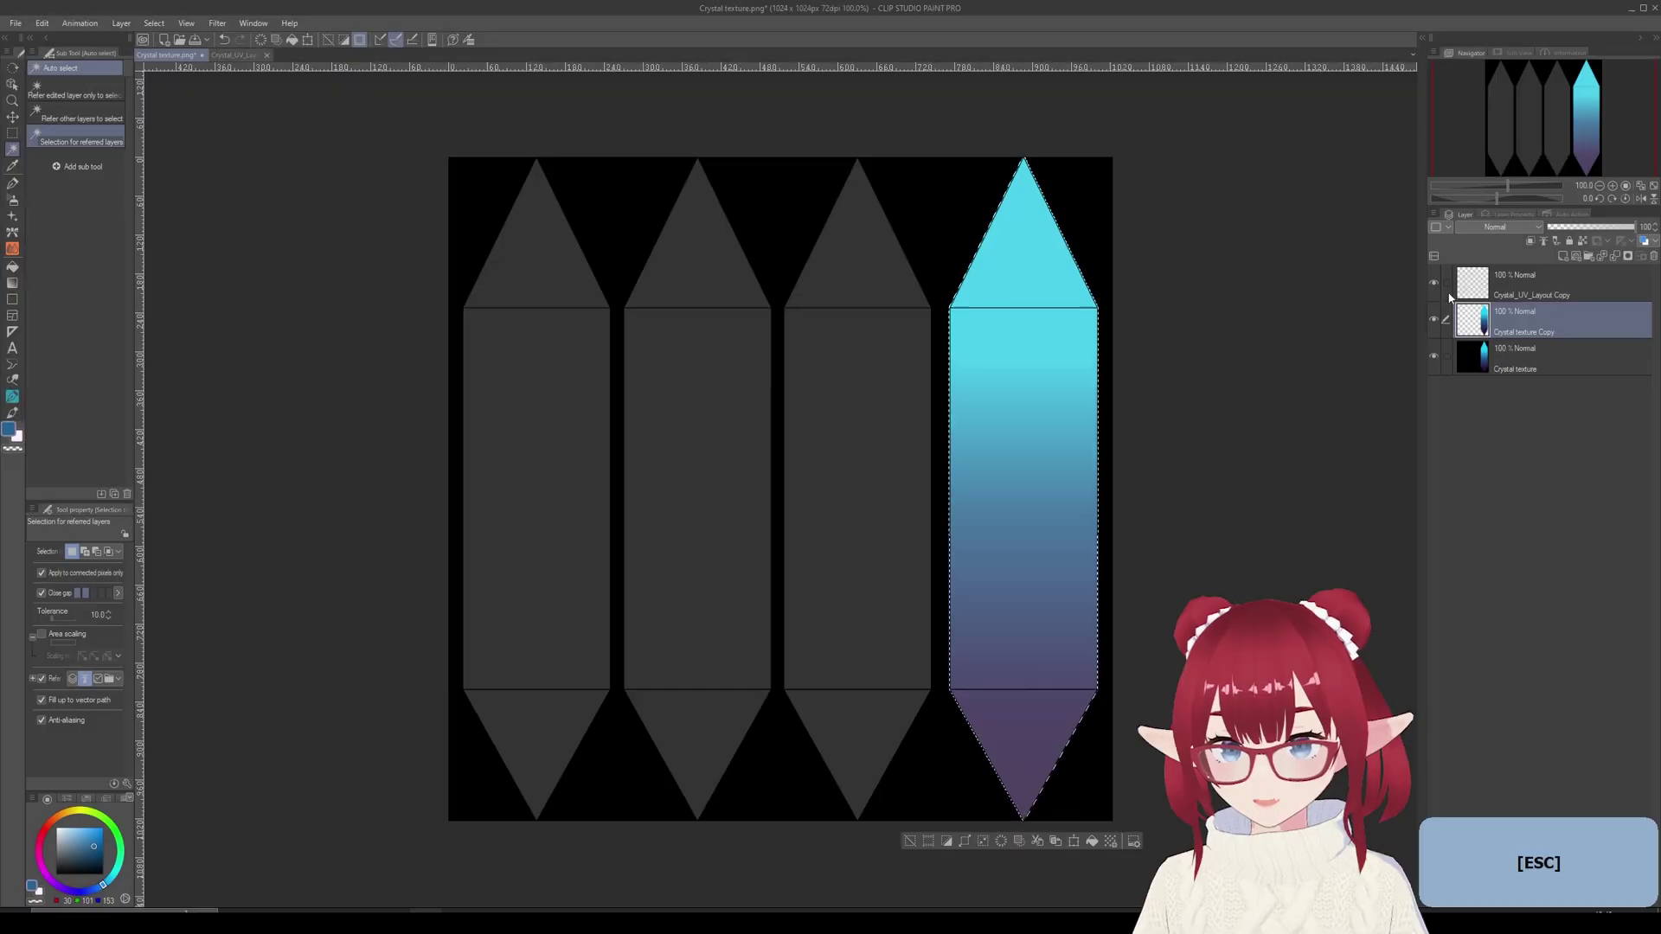
# - Copy the blue-to-purple gradient crystal face onto the three empty crystal outlines of the UV layout
pyautogui.hotkey('ctrl', 't')
pyautogui.keyDown('shift'); pyautogui.moveTo(986, 464); pyautogui.dragTo(601, 519); pyautogui.keyUp('shift')
pyautogui.hotkey('ctrl', 'd')
pyautogui.hotkey('ctrl', 'c')
pyautogui.hotkey('ctrl', 'v')
pyautogui.hotkey('ctrl', 't')
pyautogui.press('Return')
pyautogui.hotkey('ctrl', 'c')
pyautogui.hotkey('ctrl', 'v')
pyautogui.hotkey('ctrl', 't')
pyautogui.press('Return')
# - Merge the copied gradient faces into the Crystal texture layer and save the image
pyautogui.hotkey('ctrl', 'e')
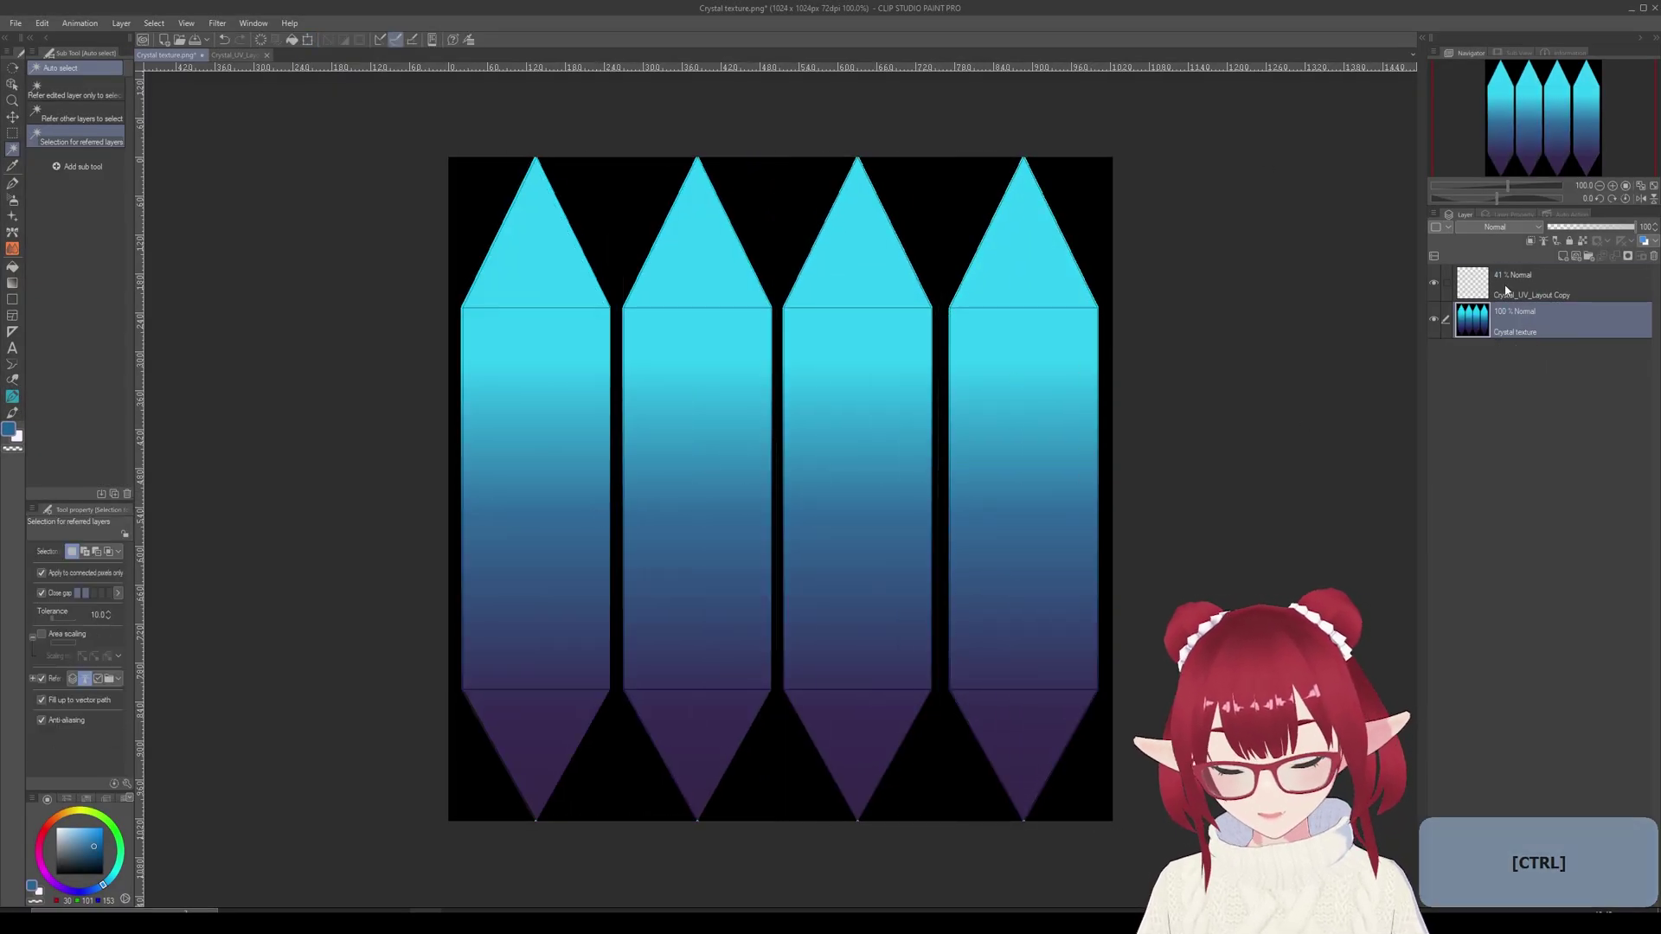
pyautogui.hotkey('ctrl', 's')
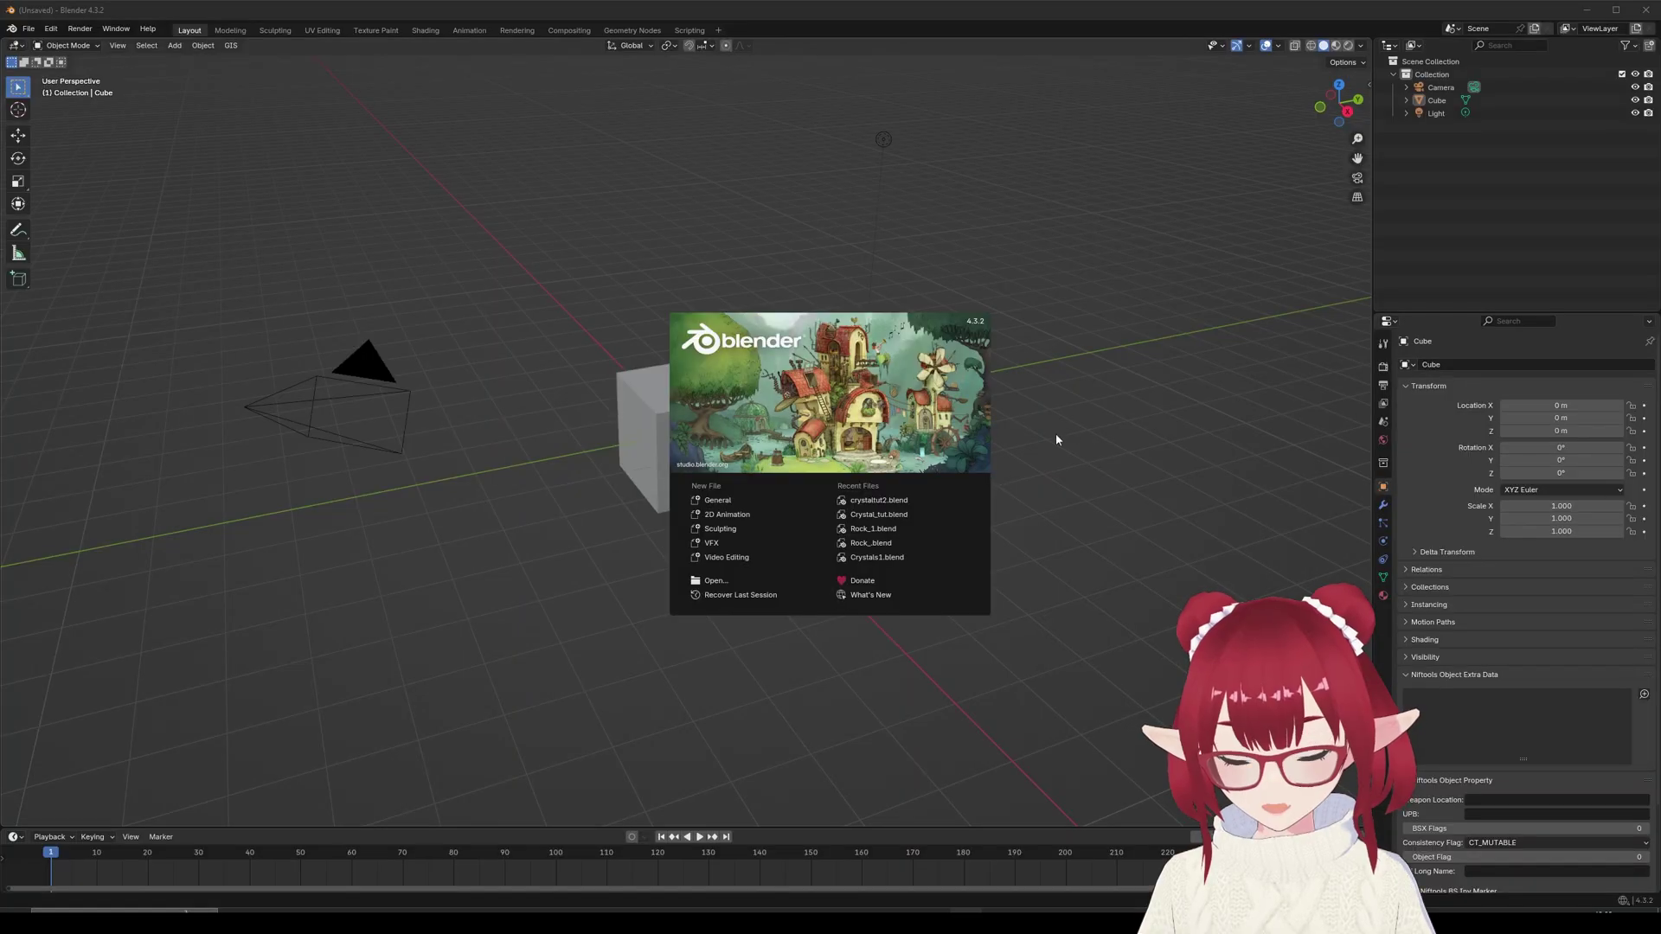
# - Switch to Blender, start with the General scene, and hide the default light and camera
pyautogui.click(740, 508)
pyautogui.scroll(4, 711, 385)
pyautogui.click(712, 381)
pyautogui.scroll(-4, 711, 381)
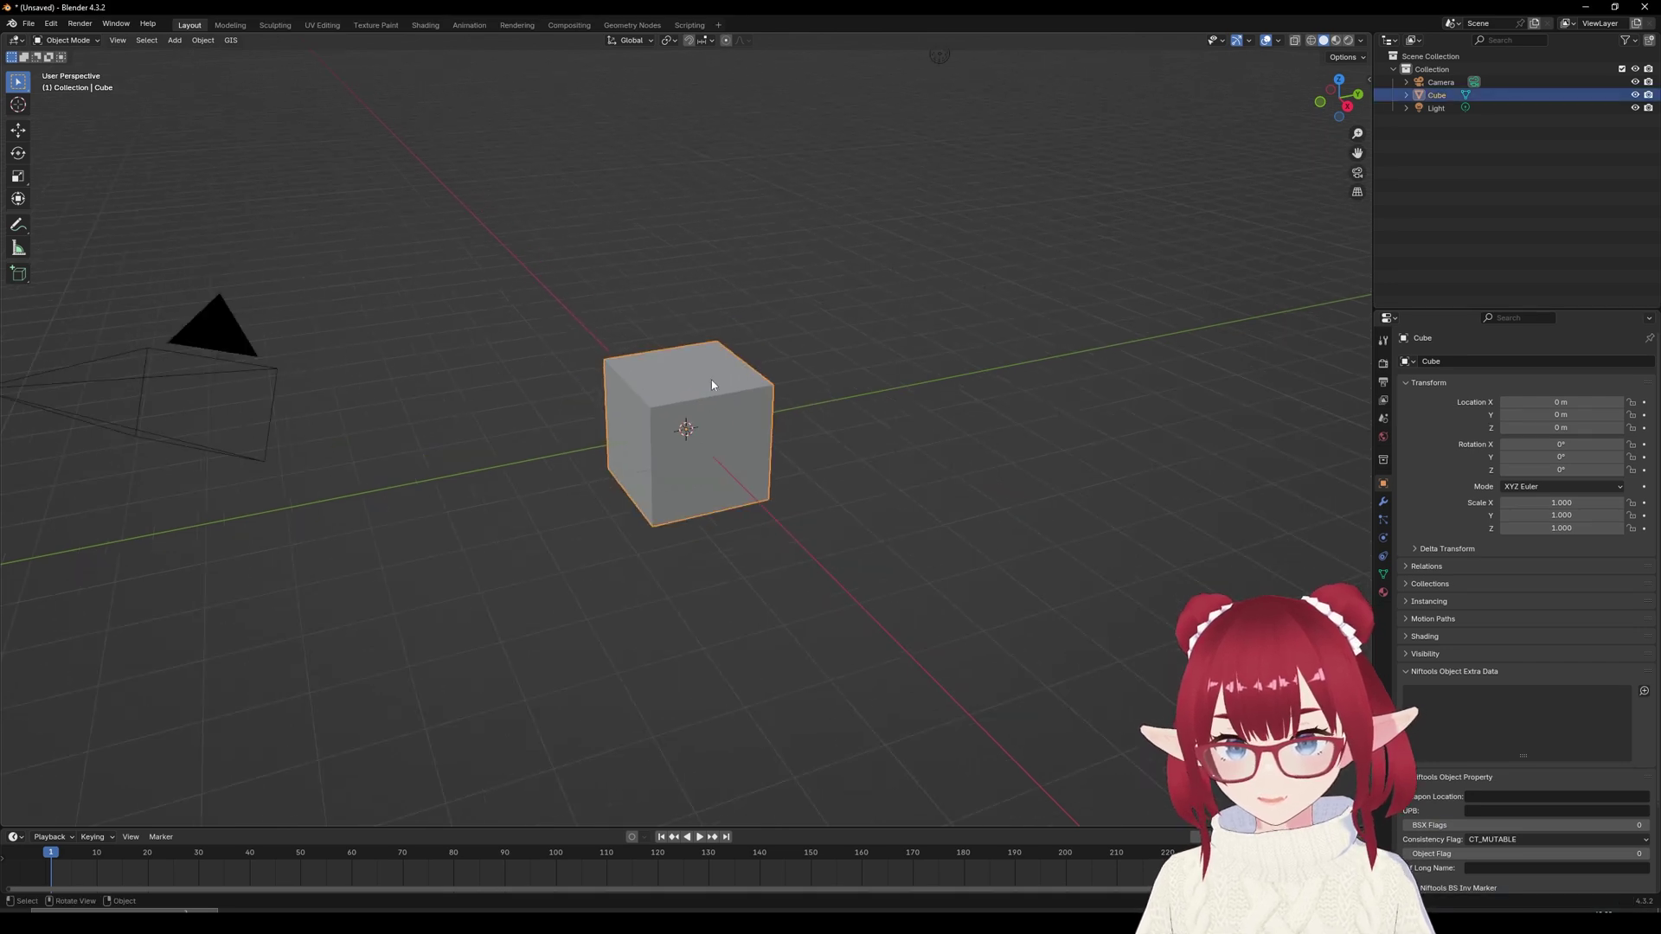
pyautogui.click(884, 138)
pyautogui.press('h')
pyautogui.click(407, 393)
pyautogui.press('h')
# - Extrude the top and bottom faces of the default cube outward
pyautogui.moveTo(680, 405); pyautogui.dragTo(786, 259, button='middle')
pyautogui.press('Tab')
pyautogui.press('3')
pyautogui.click(727, 414)
pyautogui.press('e')
pyautogui.click(774, 382)
pyautogui.click(737, 518)
pyautogui.press('e')
pyautogui.click(756, 509)
# - Merge the vertices of each extruded end face at its center to form pointed crystal tips
pyautogui.moveTo(761, 355); pyautogui.dragTo(796, 493, button='middle')
pyautogui.press('m')
pyautogui.click(796, 491)
pyautogui.click(708, 355)
pyautogui.press('m')
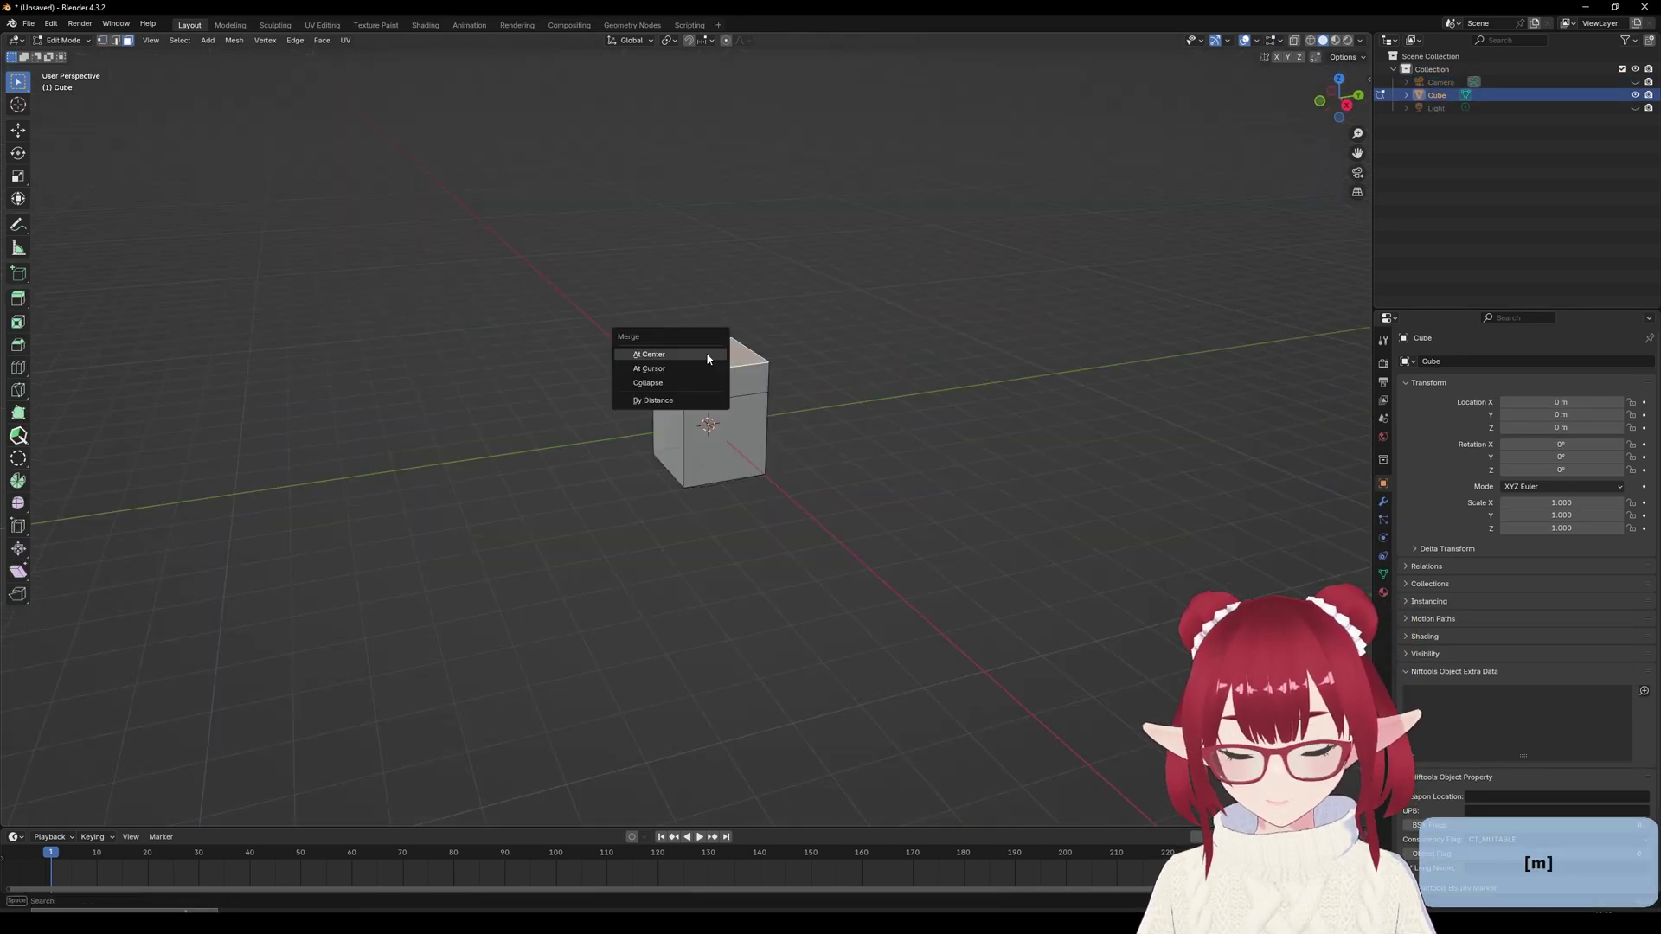
pyautogui.click(709, 356)
# - Lengthen the crystal along Z and raise it so its lower point sits at the world origin
pyautogui.press('a')
pyautogui.moveTo(767, 435); pyautogui.dragTo(742, 423)
pyautogui.press('g')
pyautogui.press('z')
pyautogui.click(844, 331)
pyautogui.moveTo(844, 331); pyautogui.dragTo(814, 467, button='middle')
pyautogui.scroll(3, 868, 493)
pyautogui.press('Tab')
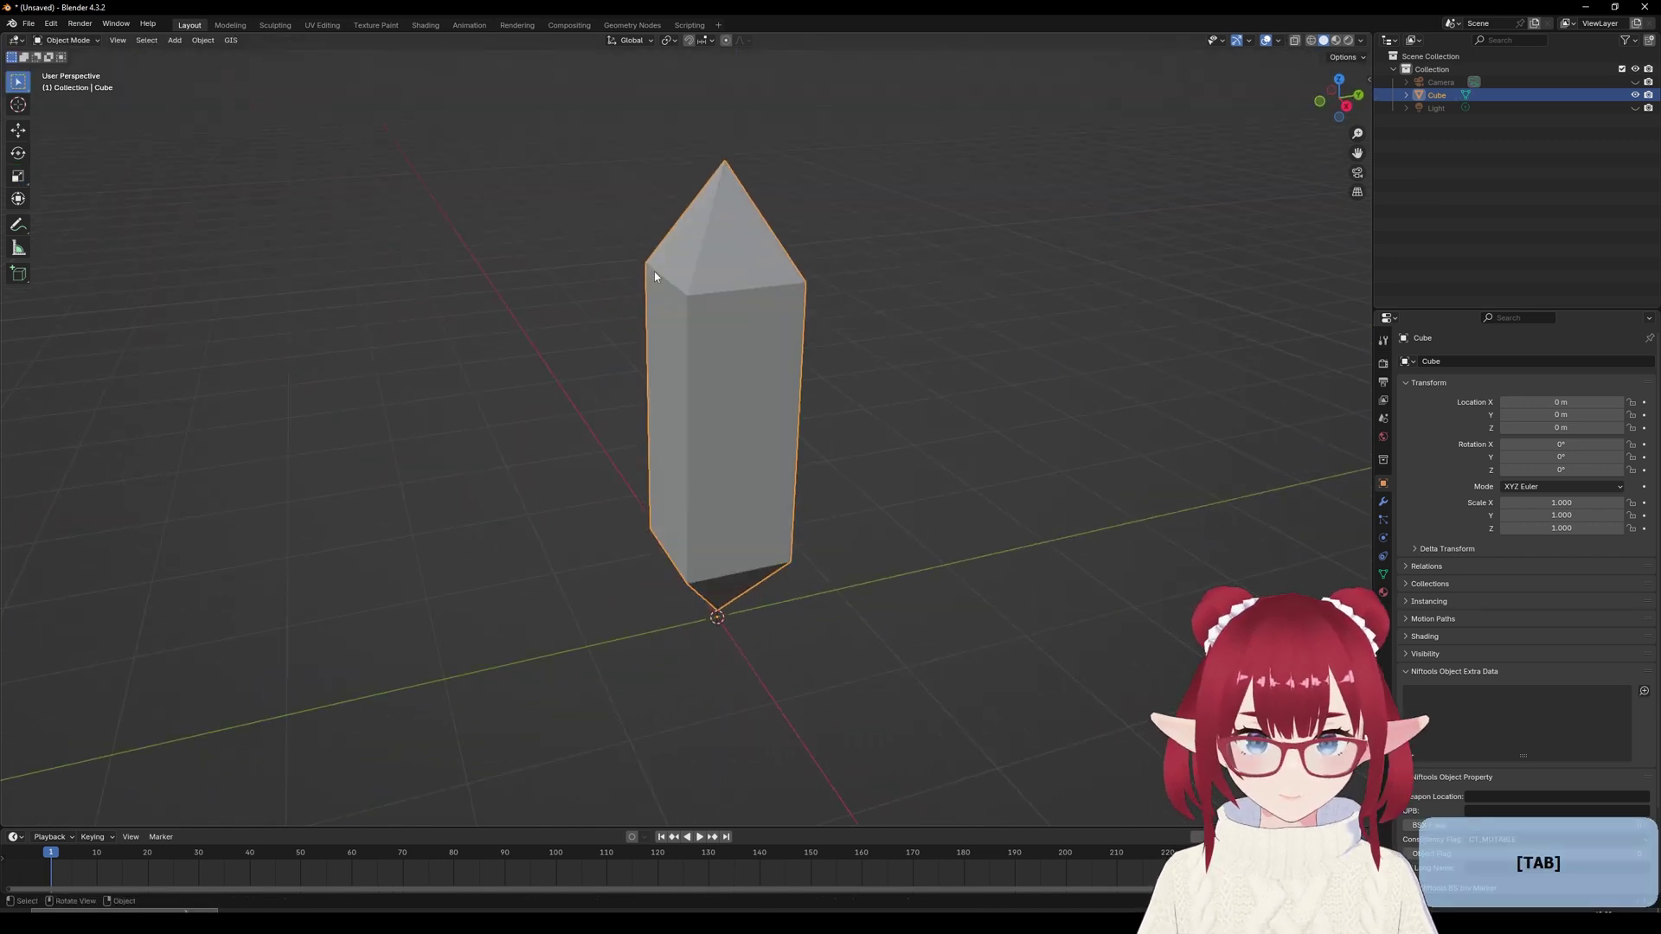
# - Apply the crystal's object transforms and open the mesh for UV editing
pyautogui.hotkey('ctrl', 'a')
pyautogui.click(609, 367)
pyautogui.hotkey('ctrl', 'a')
pyautogui.click(326, 25)
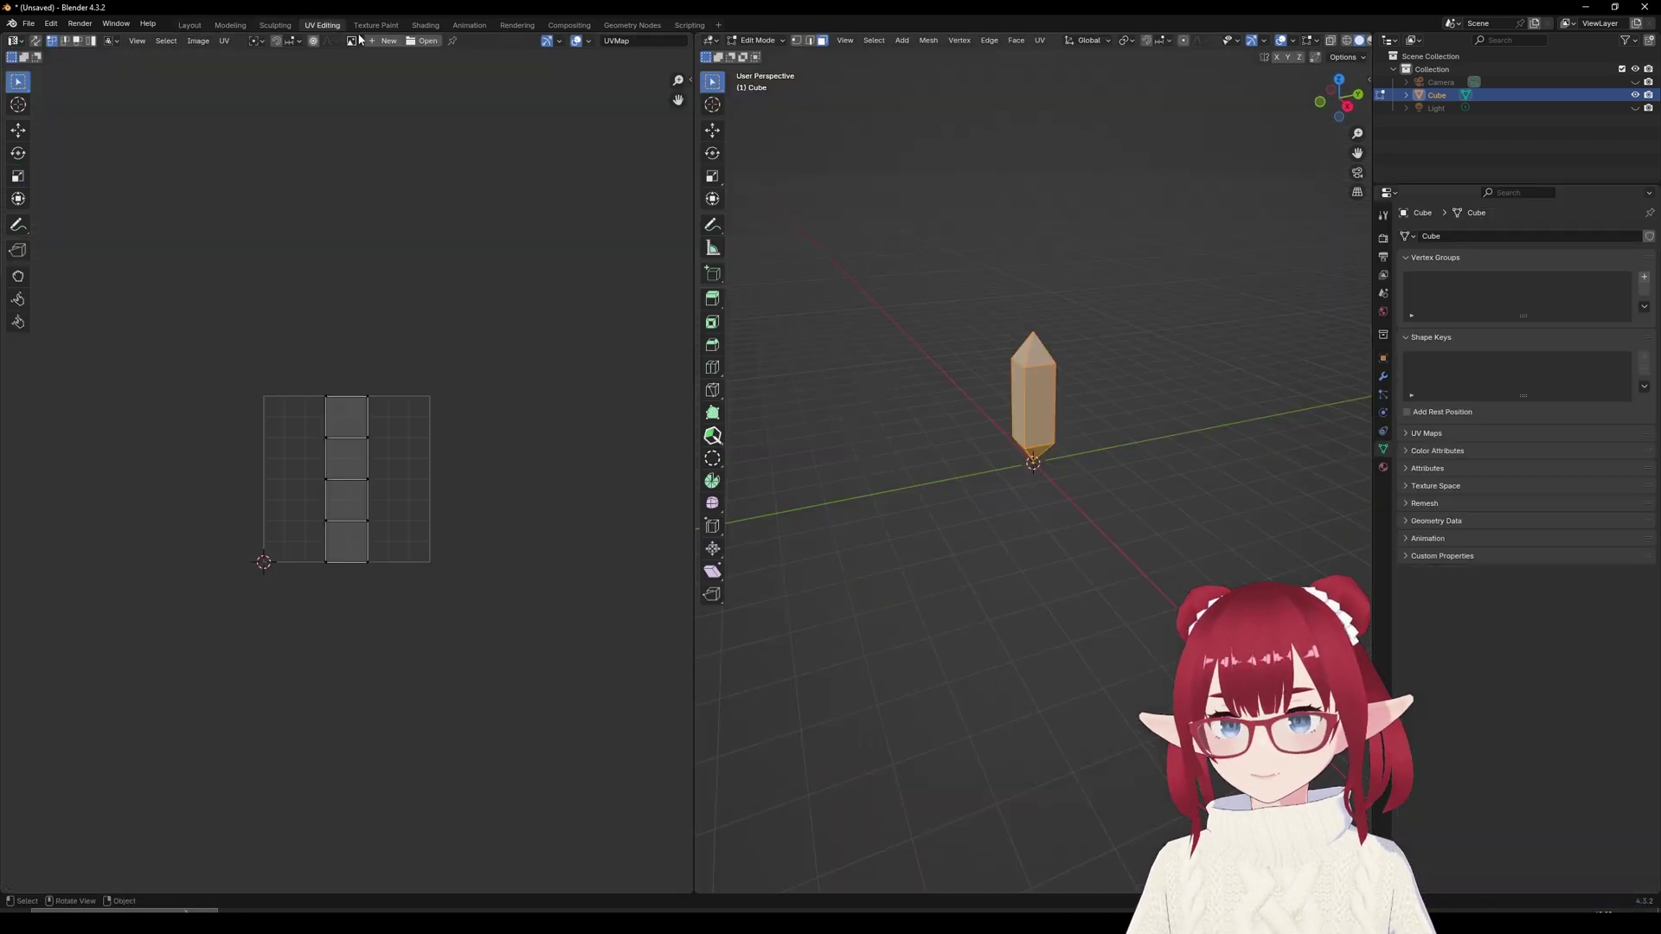
# - Mark the crystal's lengthwise edges from tip to tip as UV seams
pyautogui.press('2')
pyautogui.scroll(6, 1042, 370)
pyautogui.keyDown('alt'); pyautogui.click(975, 415); pyautogui.keyUp('alt')
pyautogui.moveTo(975, 415); pyautogui.dragTo(1049, 381, button='middle')
pyautogui.keyDown('alt'); pyautogui.keyDown('shift'); pyautogui.click(1132, 358); pyautogui.keyUp('shift'); pyautogui.keyUp('alt')
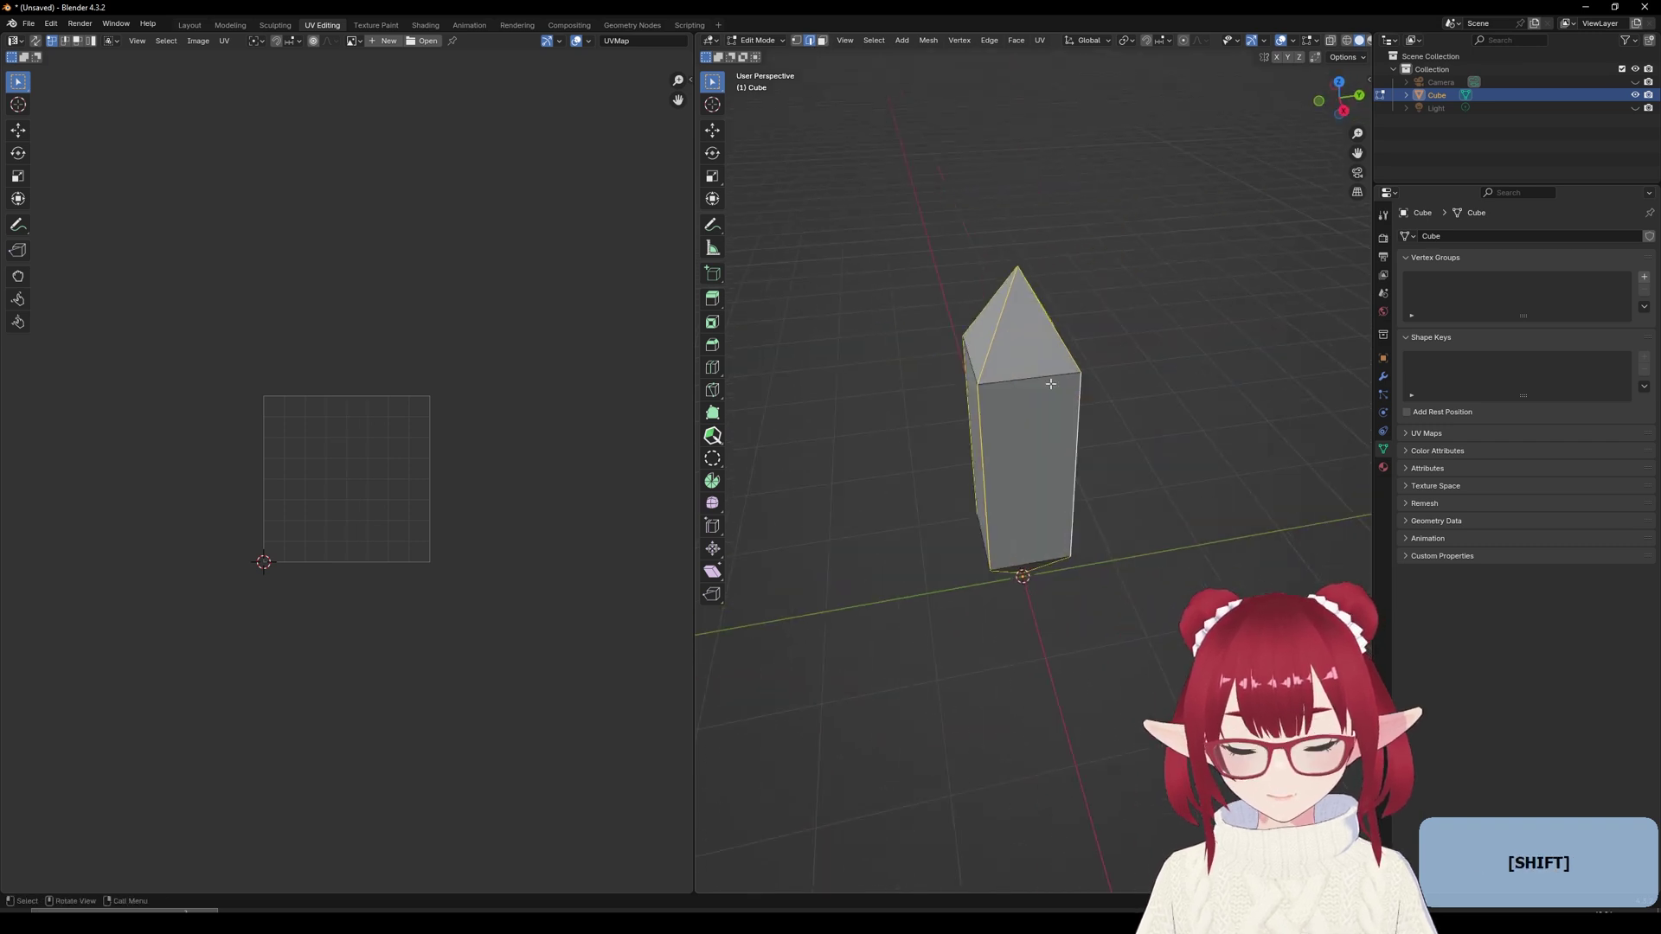
pyautogui.hotkey('ctrl', 'e')
pyautogui.click(996, 589)
# - Select the whole crystal mesh and unwrap it into four side-by-side UV islands
pyautogui.moveTo(996, 589); pyautogui.dragTo(973, 422, button='middle')
pyautogui.scroll(2, 973, 423)
pyautogui.press('KP_Decimal')
pyautogui.press('a')
pyautogui.click(1039, 39)
pyautogui.click(1209, 56)
pyautogui.scroll(4, 289, 423)
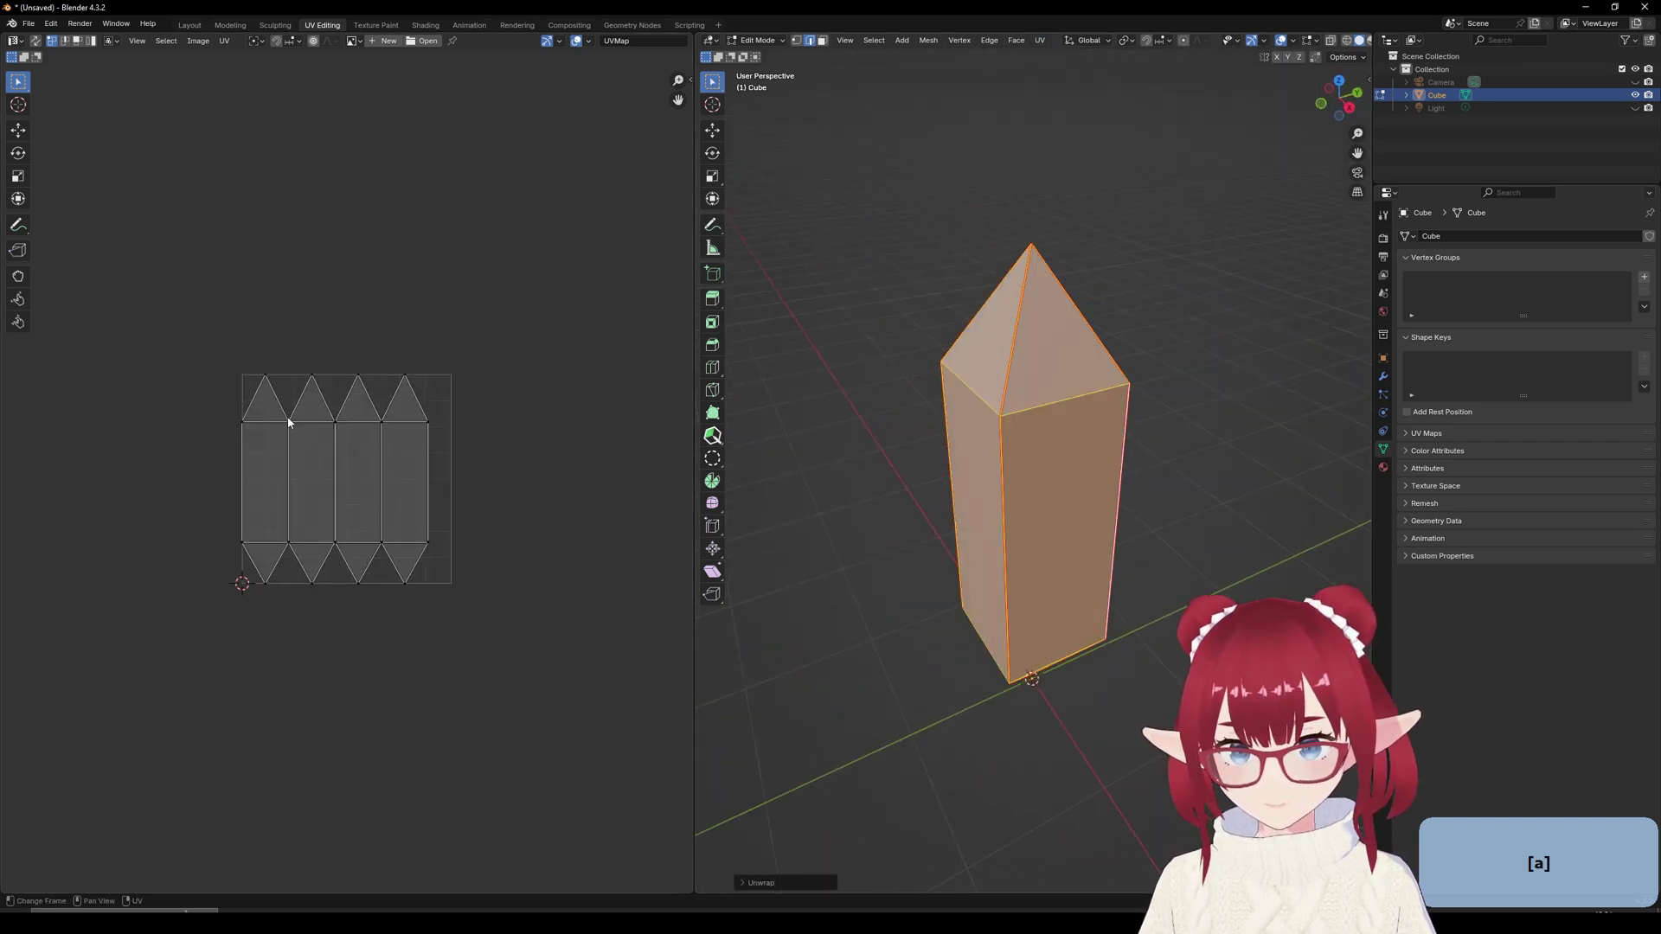
# - Move the third and fourth UV islands toward the right edge of the UV square with a gap between them
pyautogui.press('l')
pyautogui.press('g')
pyautogui.click(446, 376)
pyautogui.hotkey('alt', 'a')
pyautogui.press('l')
pyautogui.press('g')
pyautogui.click(402, 350)
pyautogui.hotkey('alt', 'a')
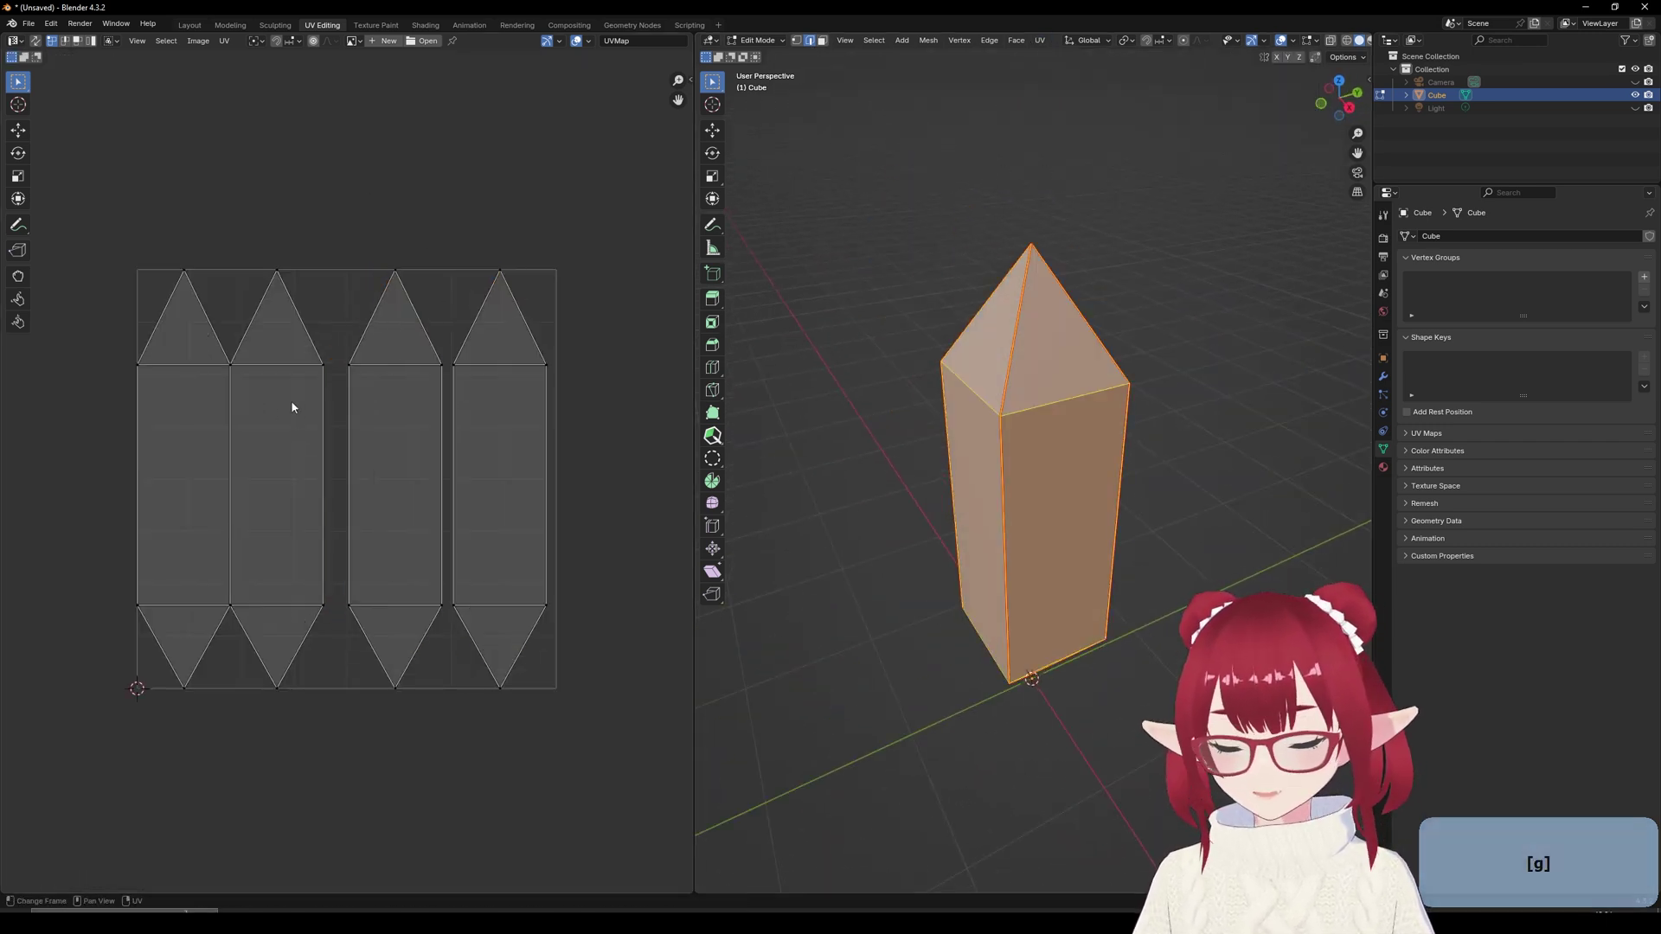
# - Shift the first and second UV islands so all four are evenly spaced inside the UV square
pyautogui.press('l')
pyautogui.press('g')
pyautogui.click(311, 408)
pyautogui.hotkey('alt', 'a')
pyautogui.press('l')
pyautogui.press('g')
pyautogui.press('x')
pyautogui.click(205, 403)
pyautogui.click(259, 294)
pyautogui.scroll(-1, 346, 259)
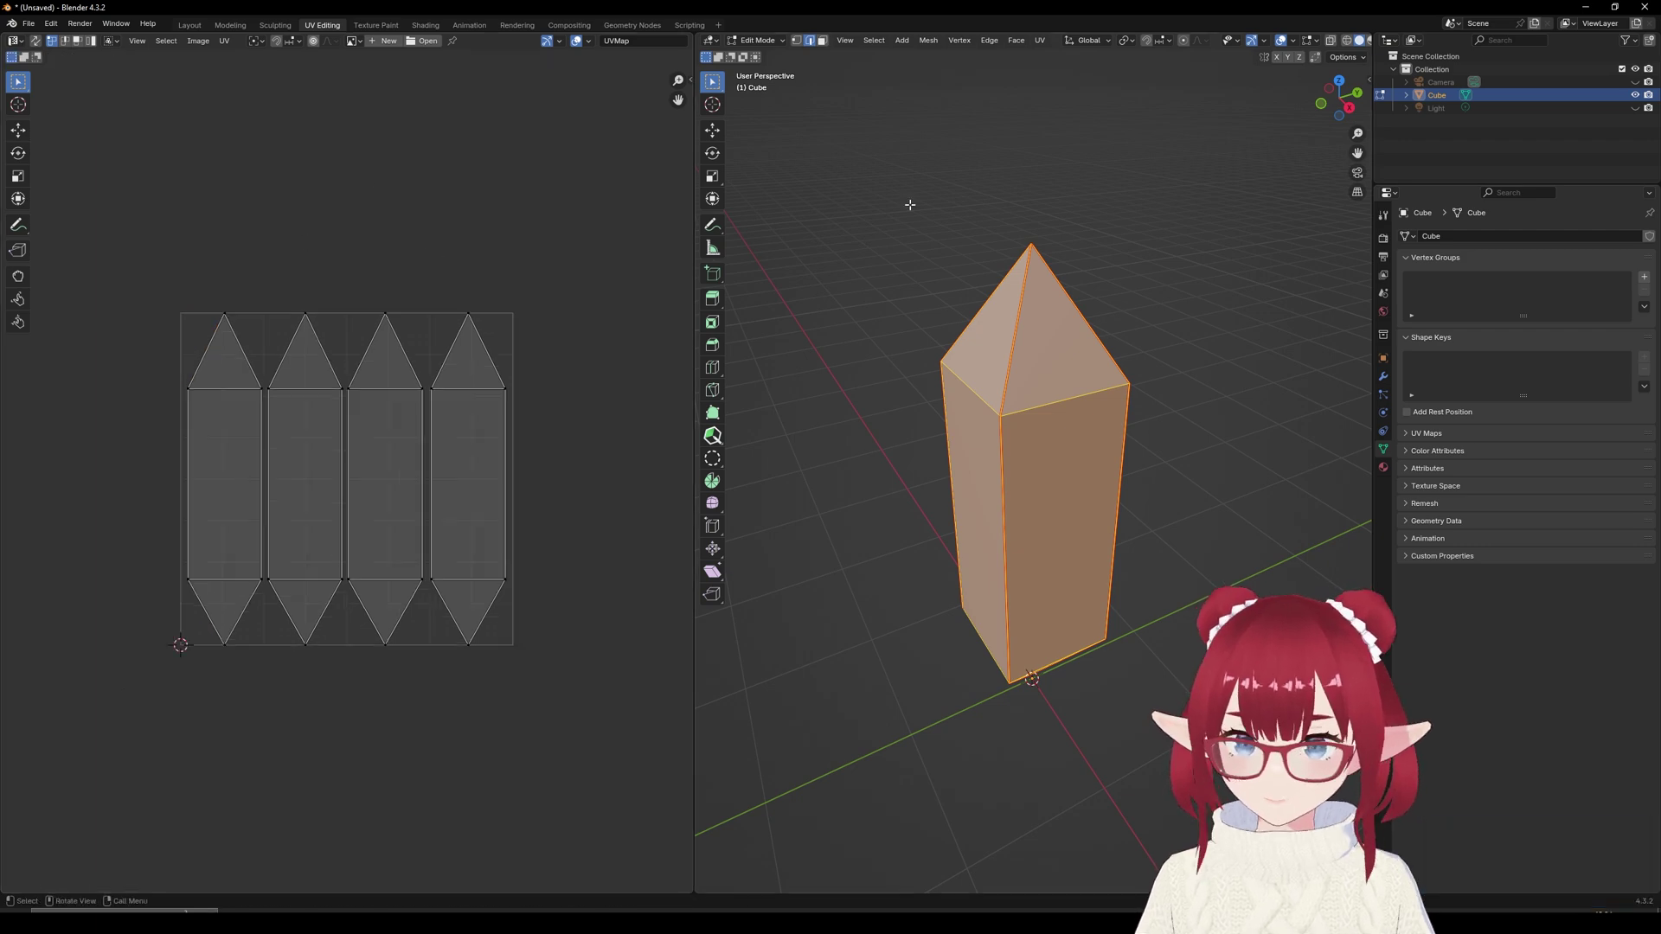
# - Change the crystal material's surface shader to Emission and rename the material Crystal mat
pyautogui.press('Tab')
pyautogui.press('Tab')
pyautogui.press('a')
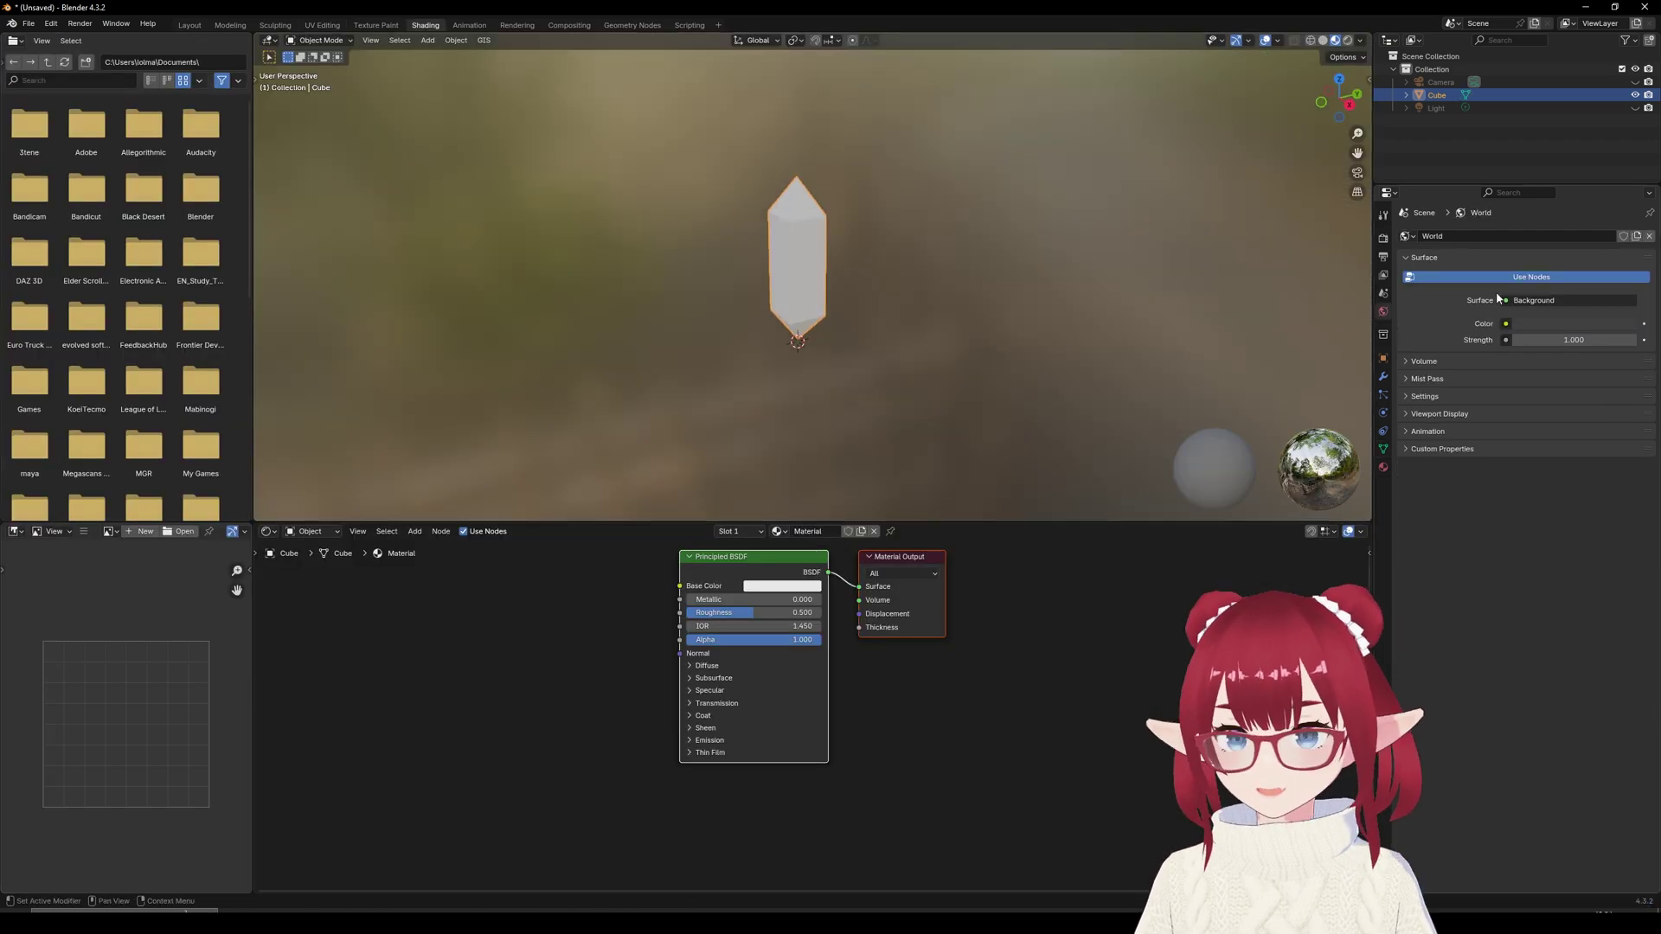
pyautogui.click(1570, 350)
pyautogui.click(1428, 407)
pyautogui.doubleClick(1450, 239)
pyautogui.write('Crystal mat')
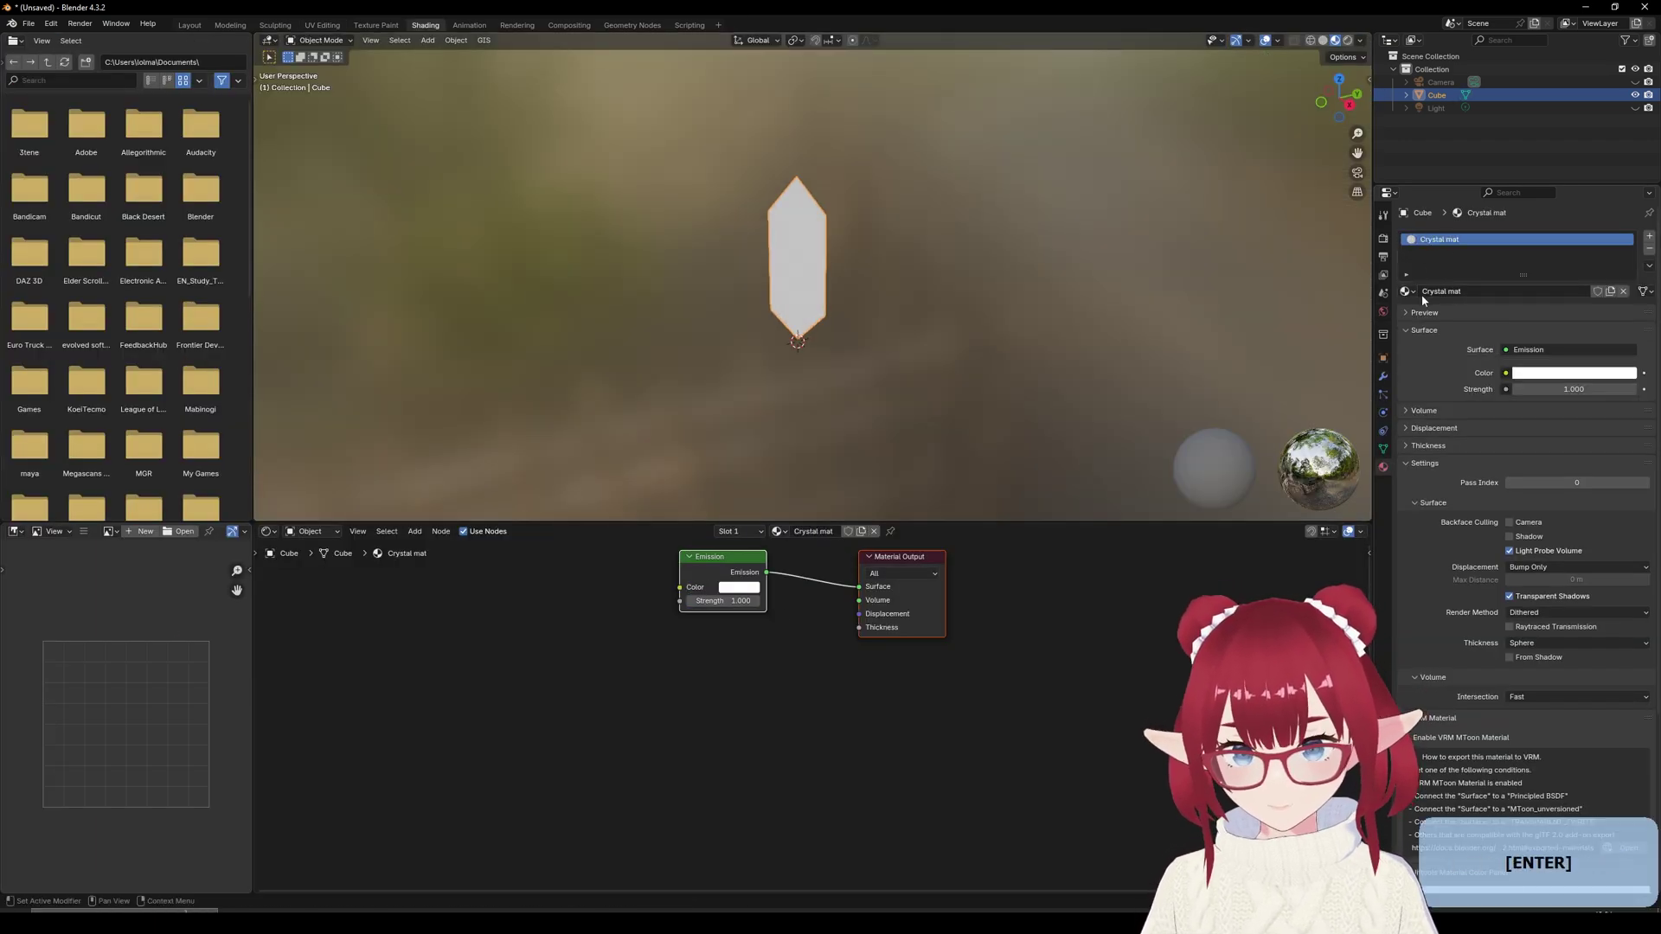
# - Connect an Image Texture node to the Emission color and create a new image in it named Crystal texture
pyautogui.click(706, 562)
pyautogui.moveTo(679, 587); pyautogui.dragTo(482, 578)
pyautogui.click(535, 606)
pyautogui.click(547, 613)
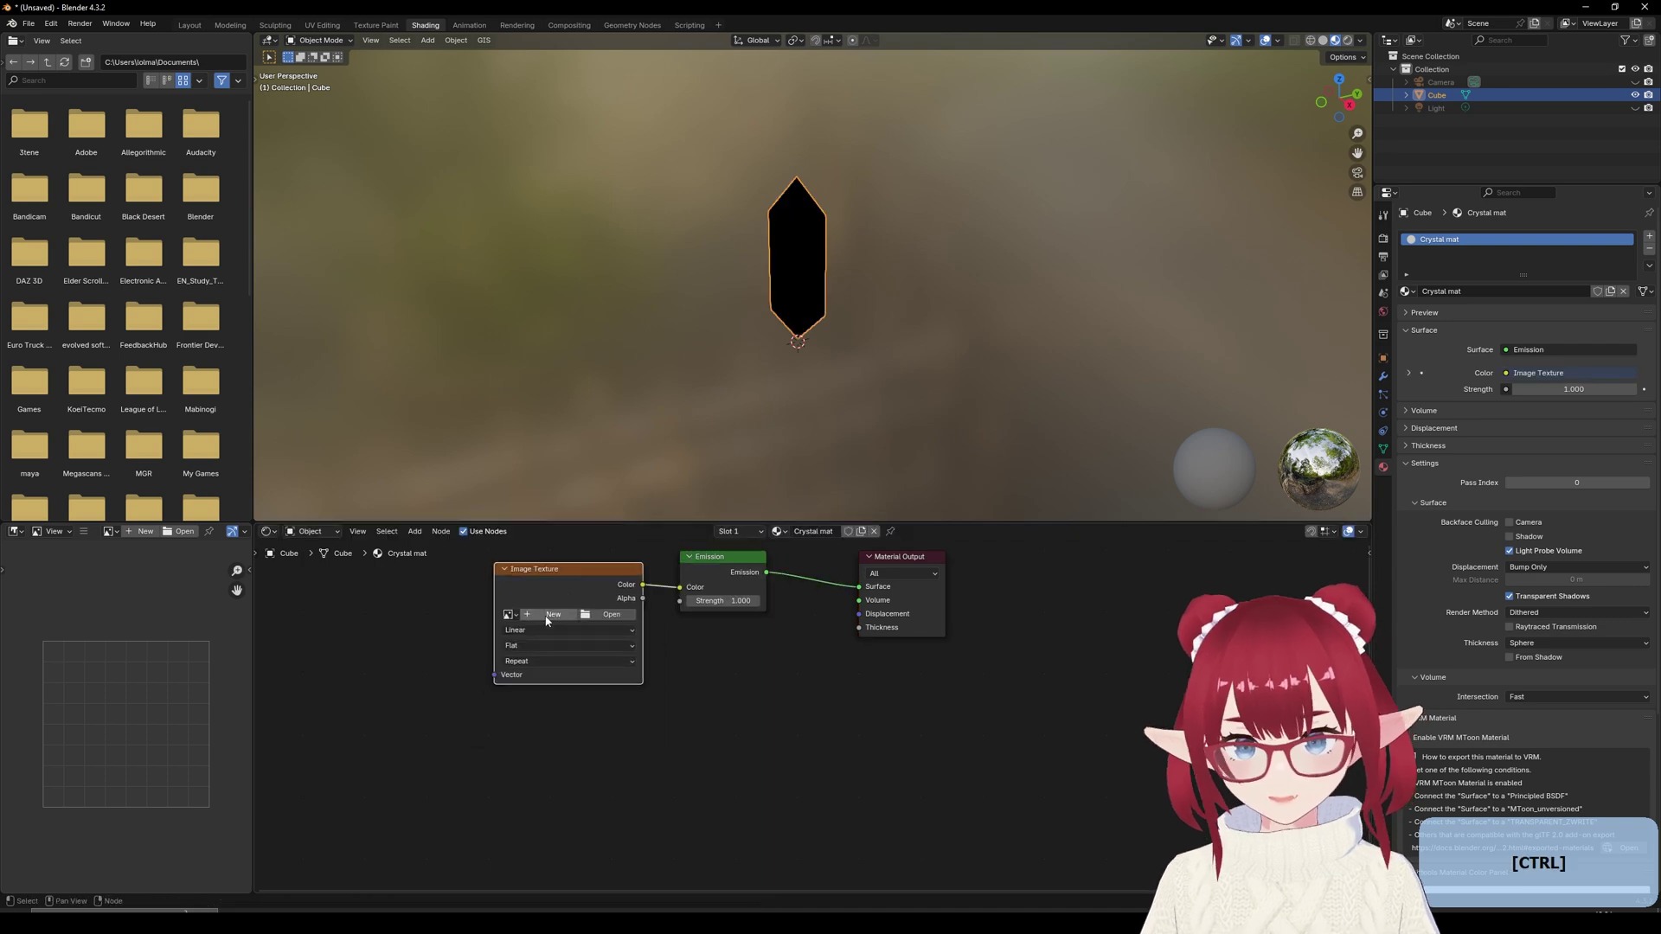
pyautogui.click(545, 615)
pyautogui.write('Crystal texture')
pyautogui.click(502, 739)
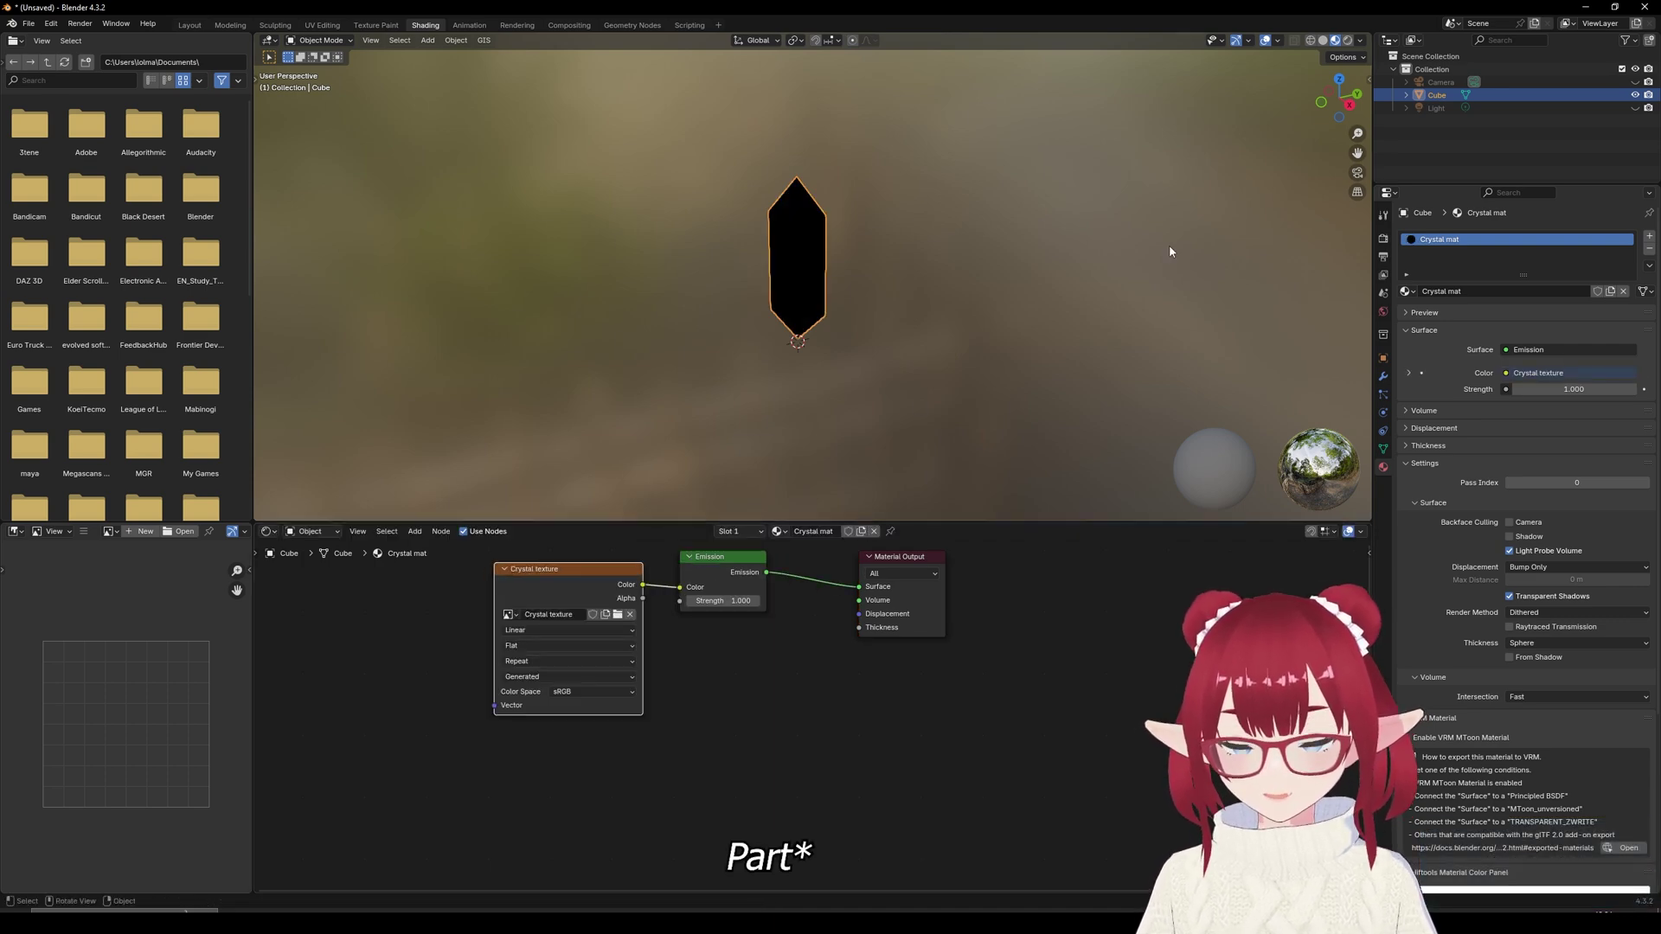
# - Switch to texture painting and shrink the image editor to give the 3D viewport most of the space
pyautogui.click(385, 25)
pyautogui.press('x')
pyautogui.moveTo(982, 332)
pyautogui.mouseDown()
pyautogui.moveTo(995, 519)
pyautogui.moveTo(951, 563)
pyautogui.mouseUp()
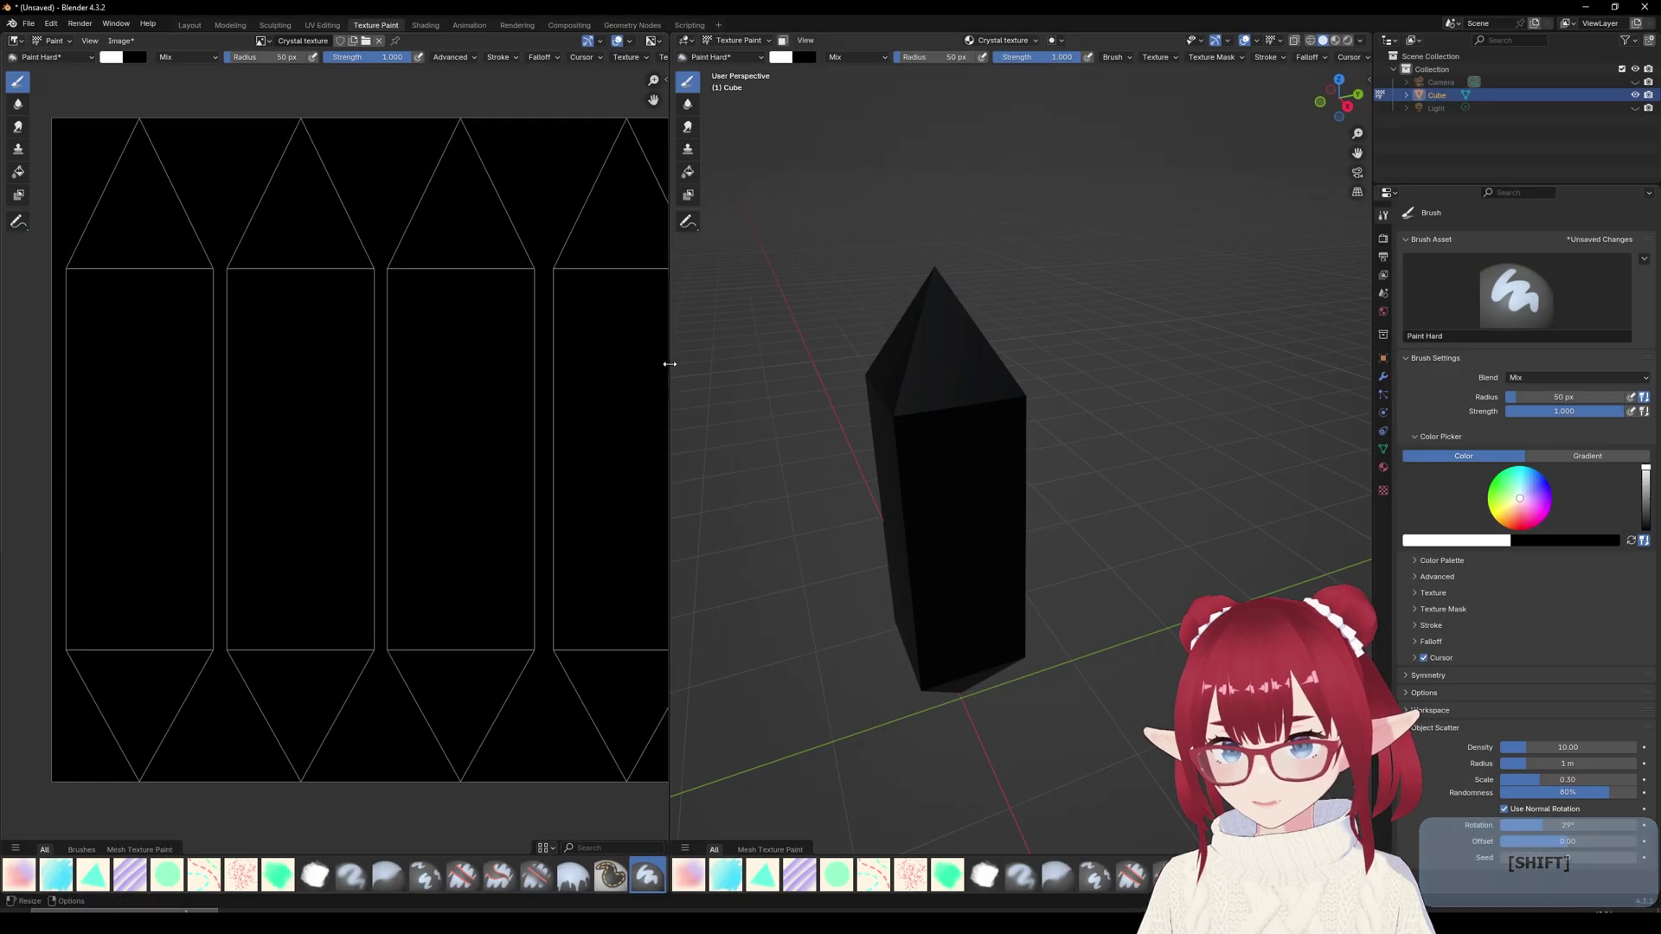
pyautogui.moveTo(667, 364); pyautogui.dragTo(200, 407)
pyautogui.scroll(-3, 541, 394)
pyautogui.keyDown('shift'); pyautogui.moveTo(579, 407); pyautogui.dragTo(687, 405, button='middle'); pyautogui.keyUp('shift')
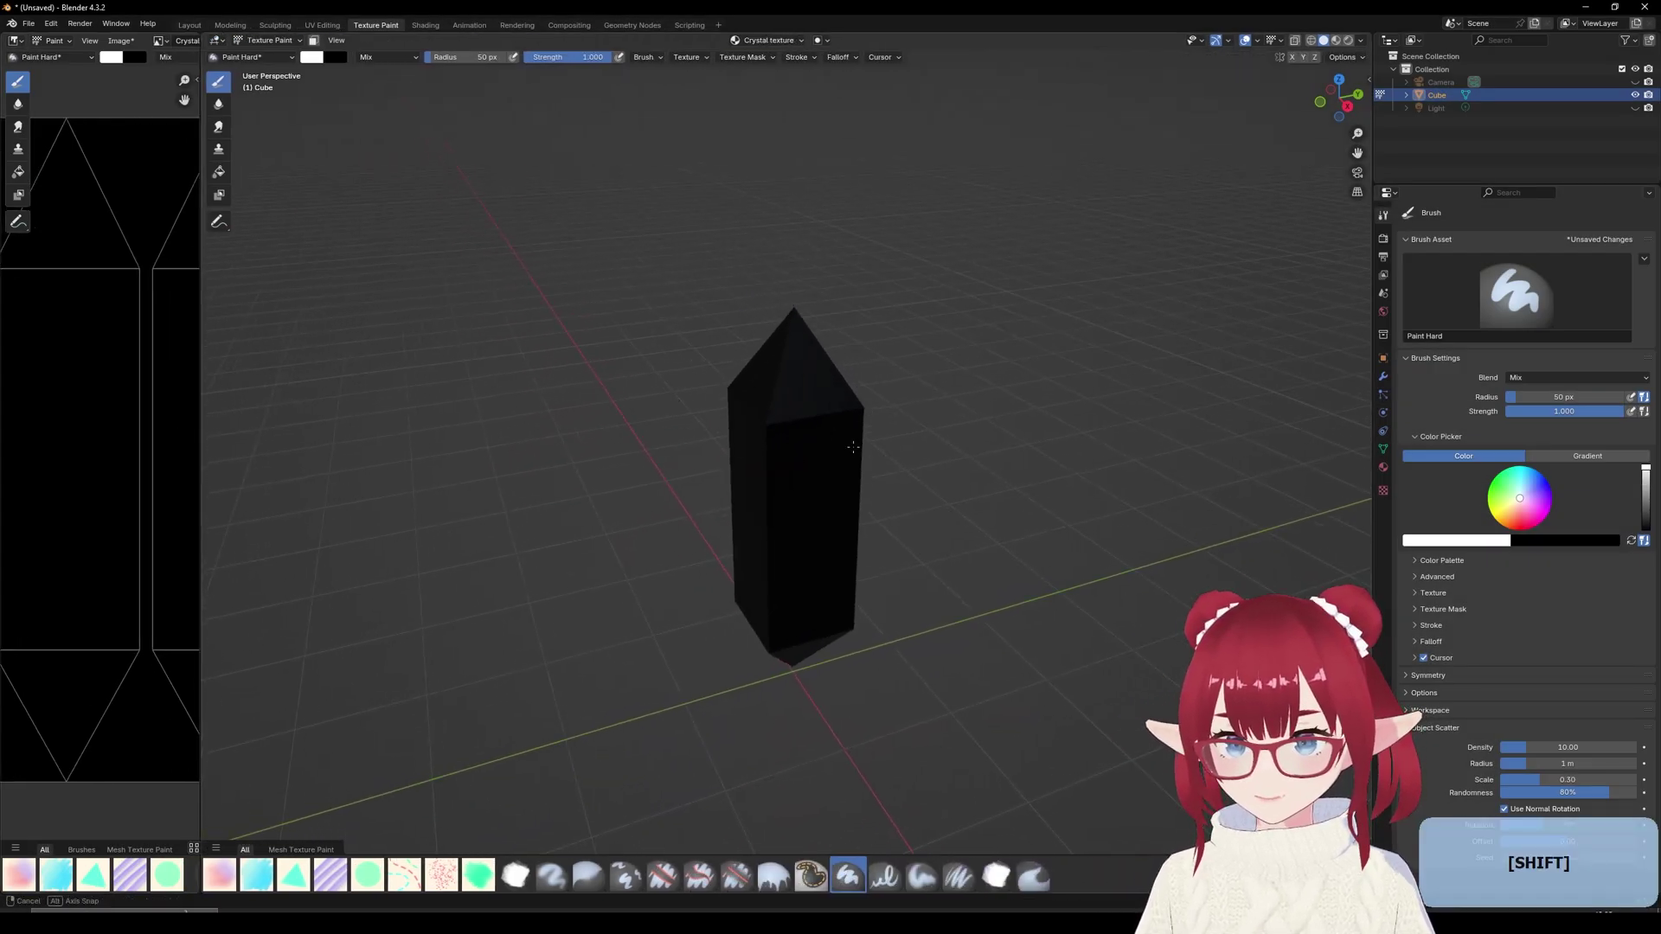
pyautogui.moveTo(848, 447); pyautogui.dragTo(849, 433, button='middle')
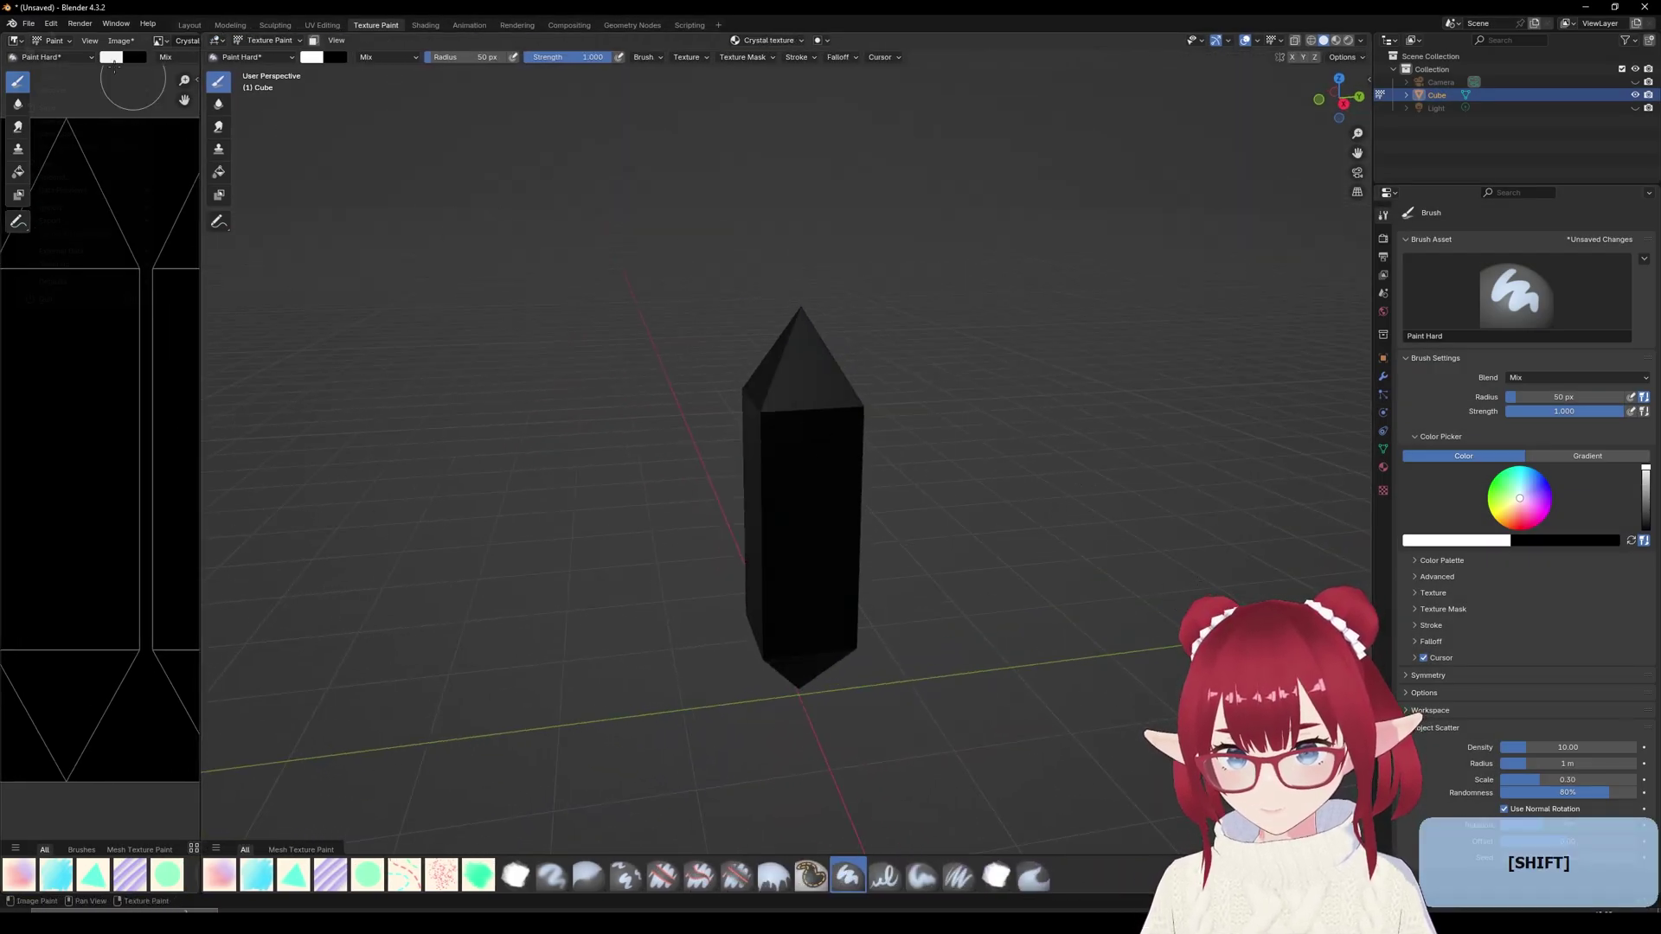
# - Check the external image editor application in the file path preferences and how to save the preferences
pyautogui.click(50, 23)
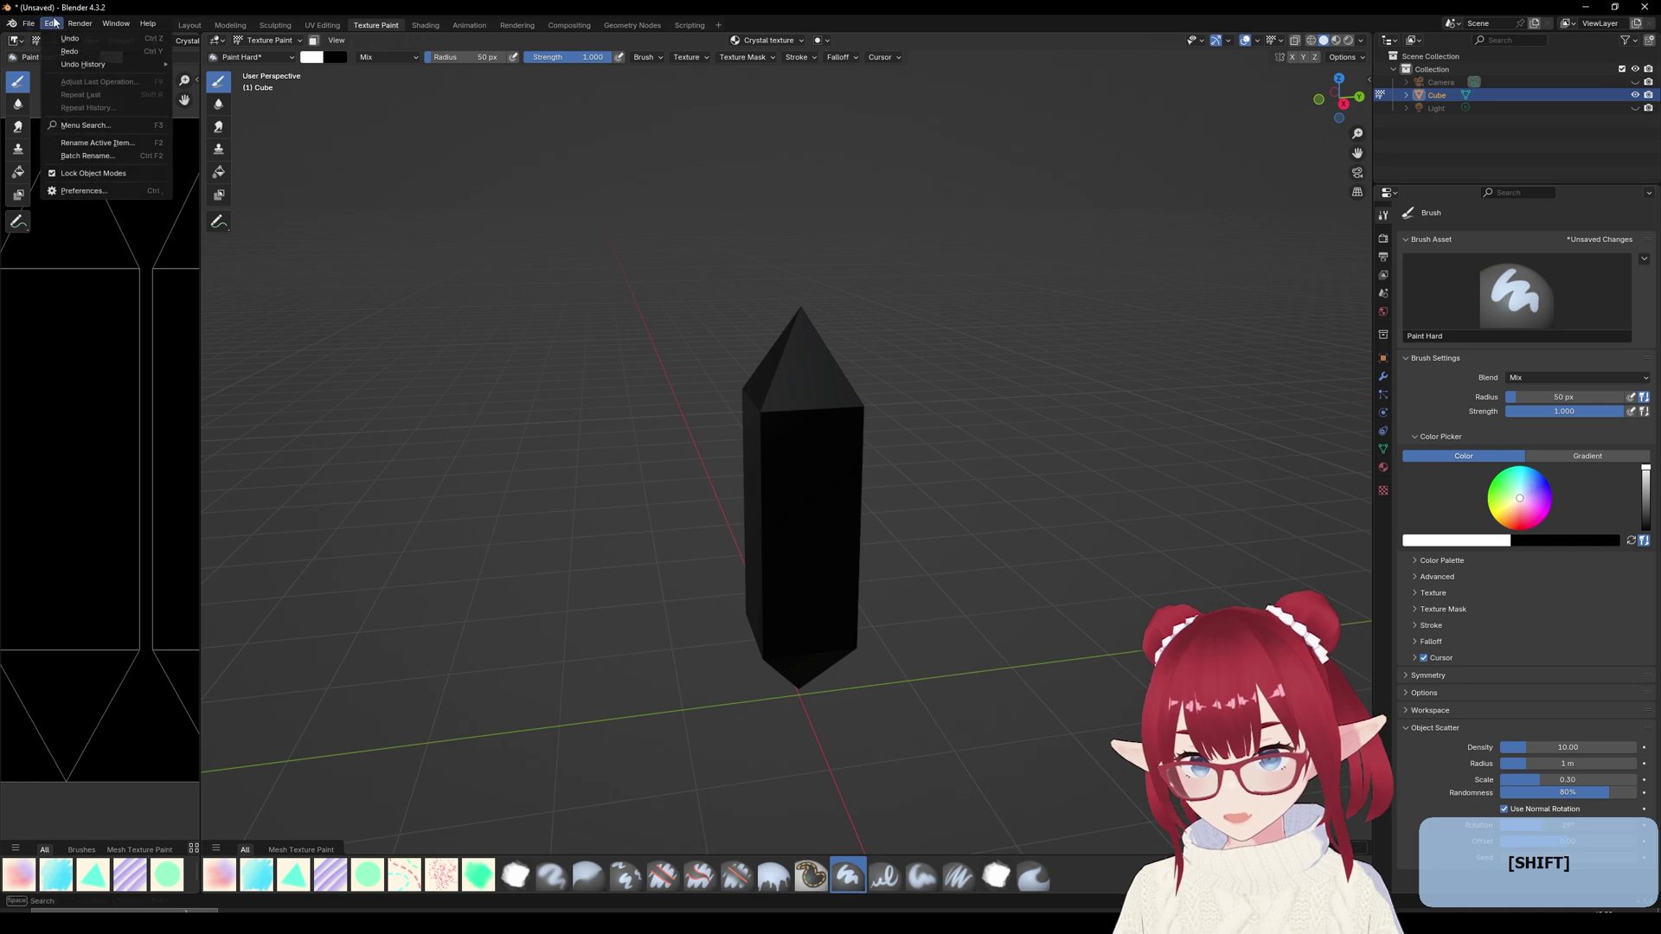
pyautogui.click(69, 192)
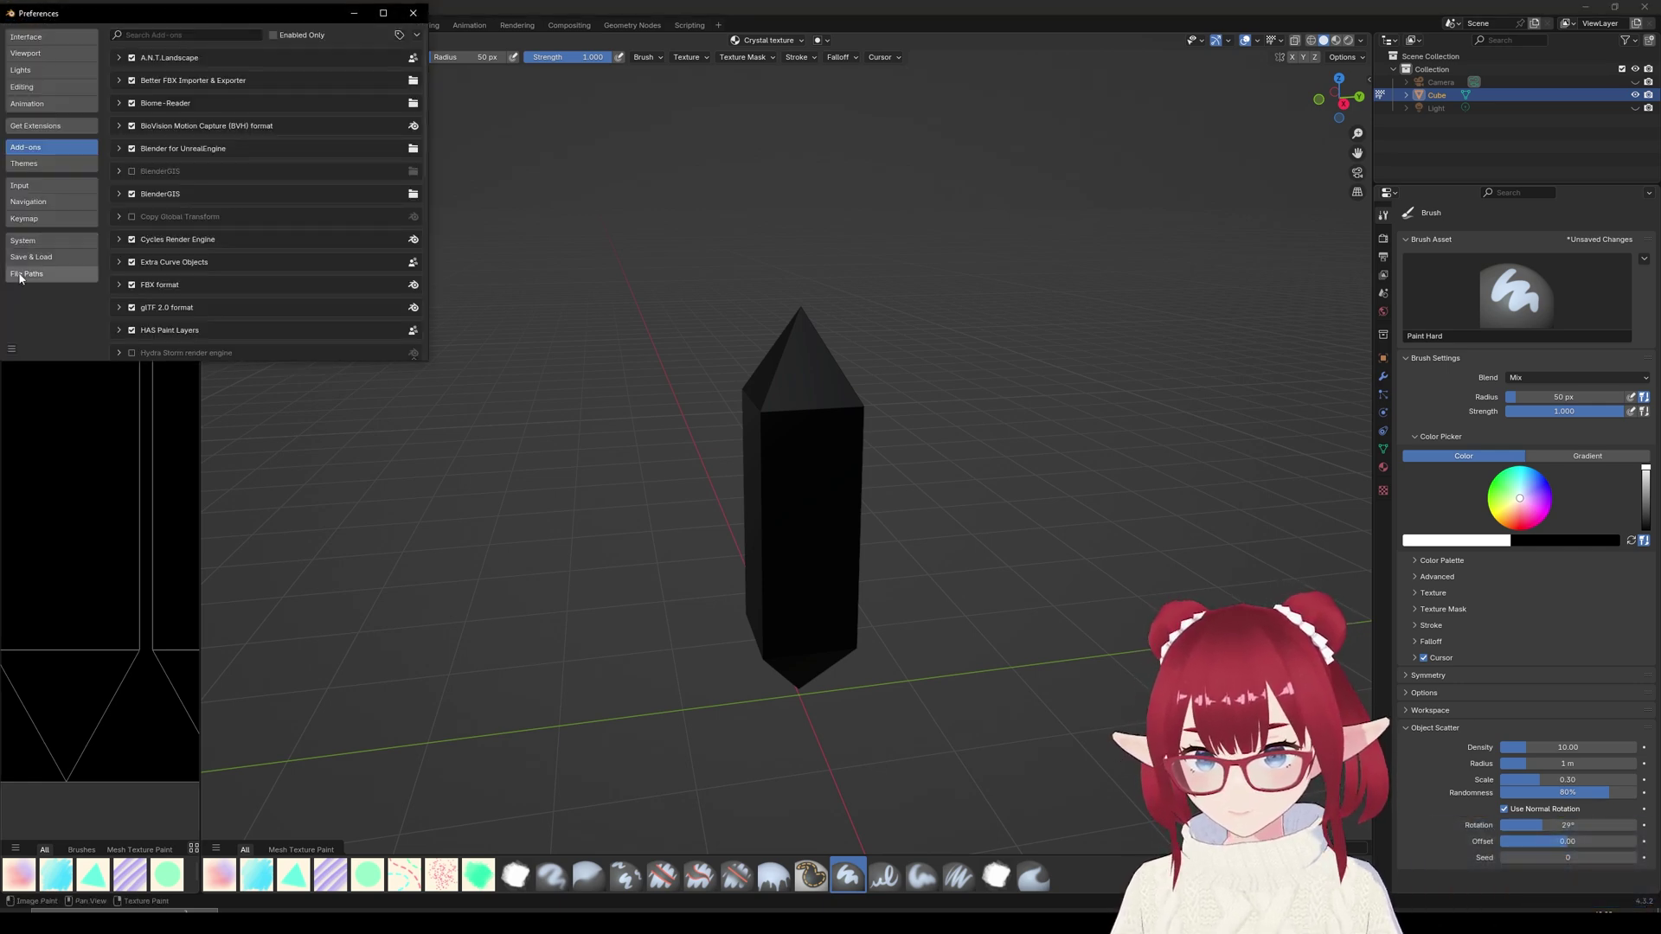
pyautogui.click(21, 275)
pyautogui.scroll(-1, 177, 275)
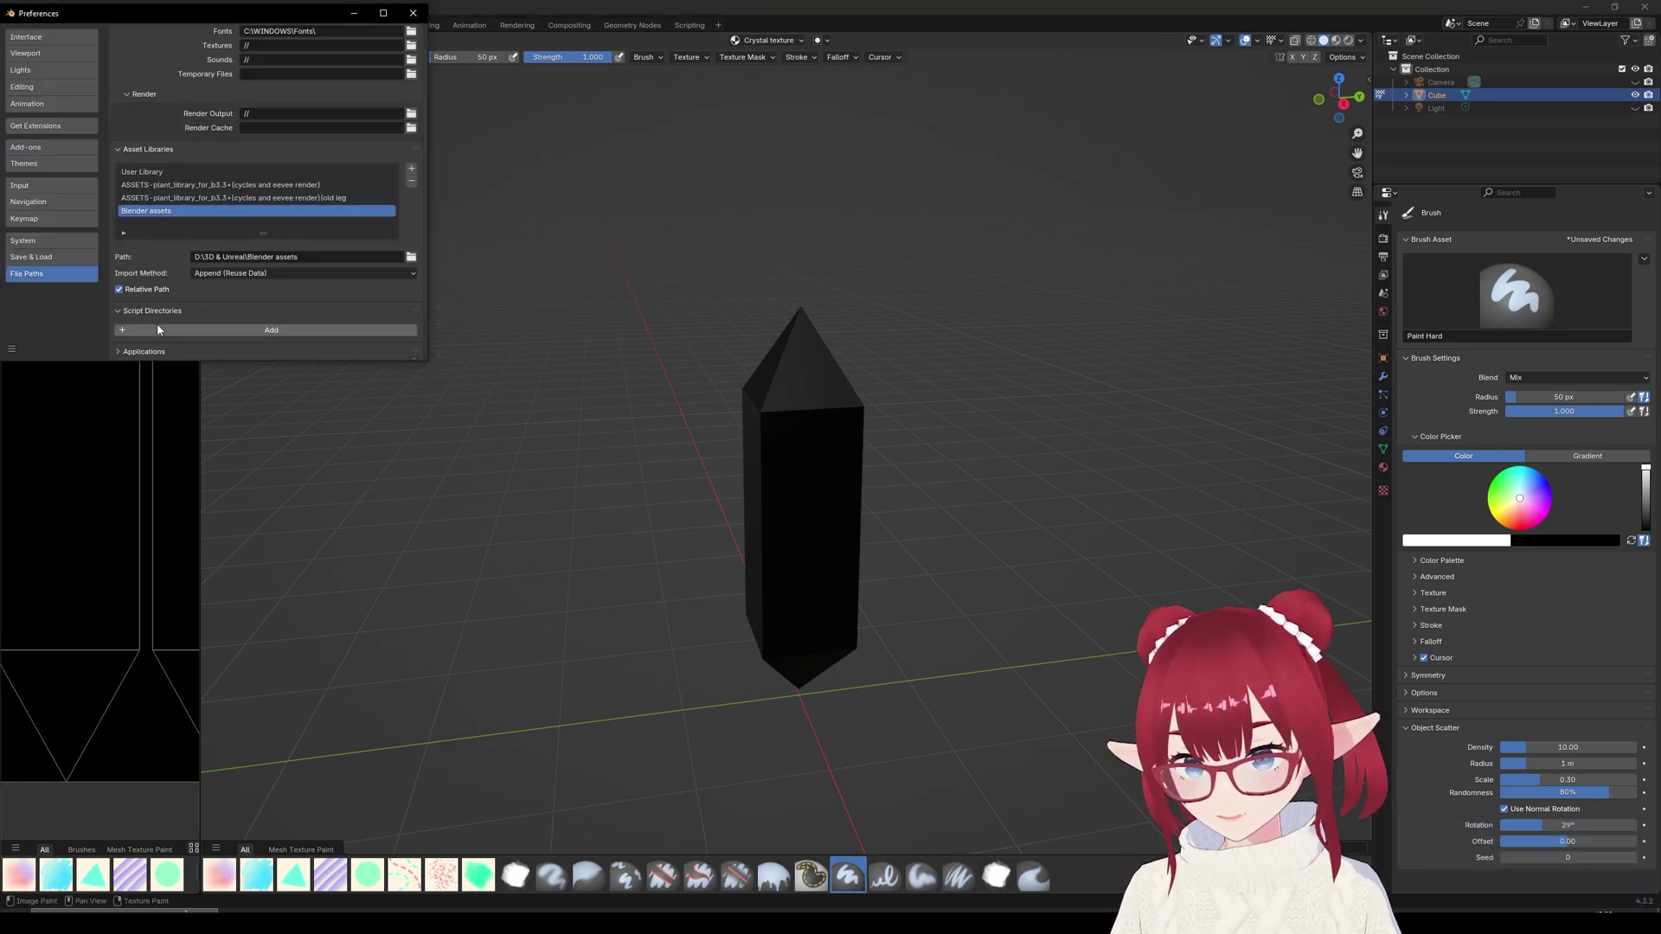
pyautogui.scroll(-4, 275, 292)
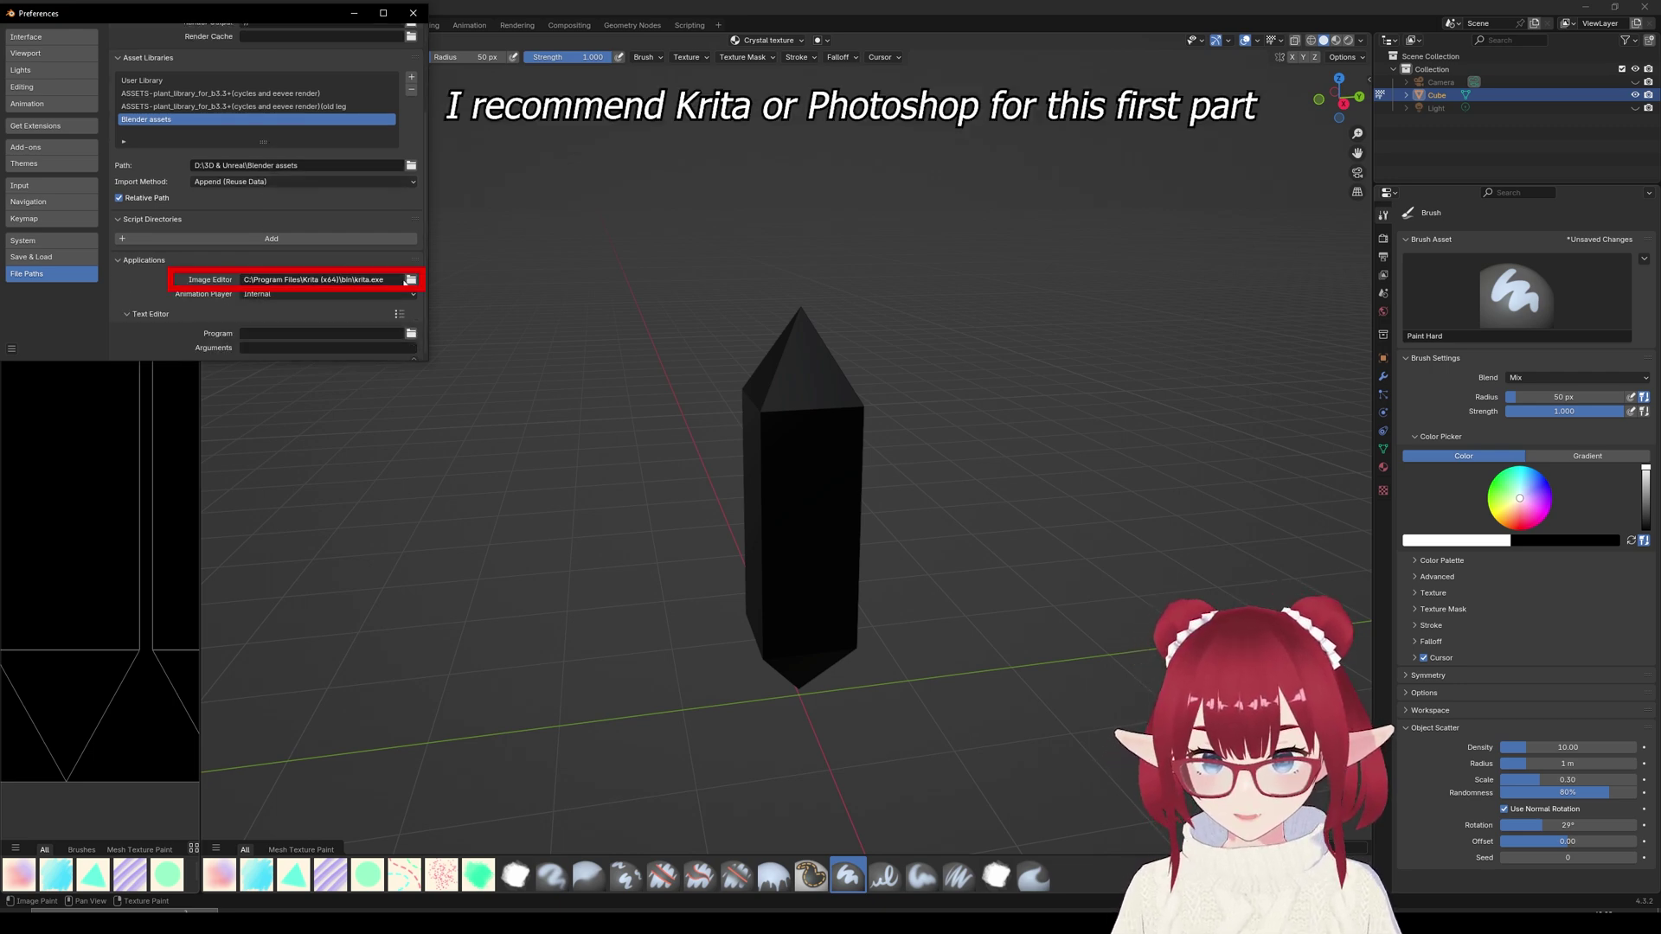
pyautogui.click(11, 349)
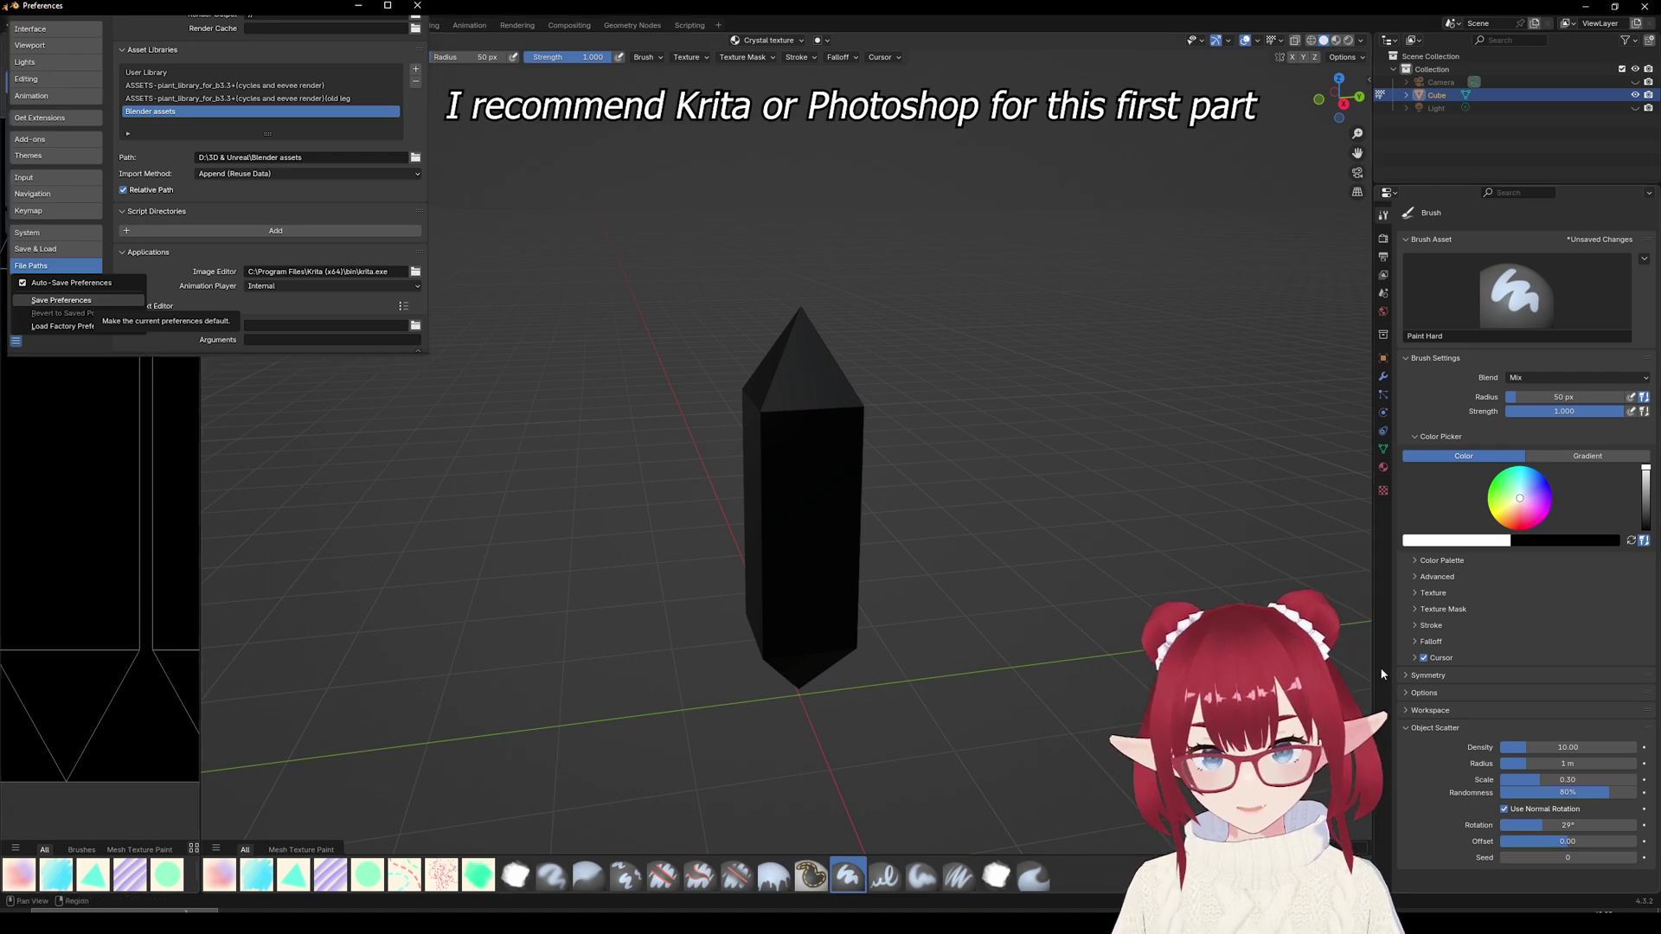
pyautogui.click(1387, 645)
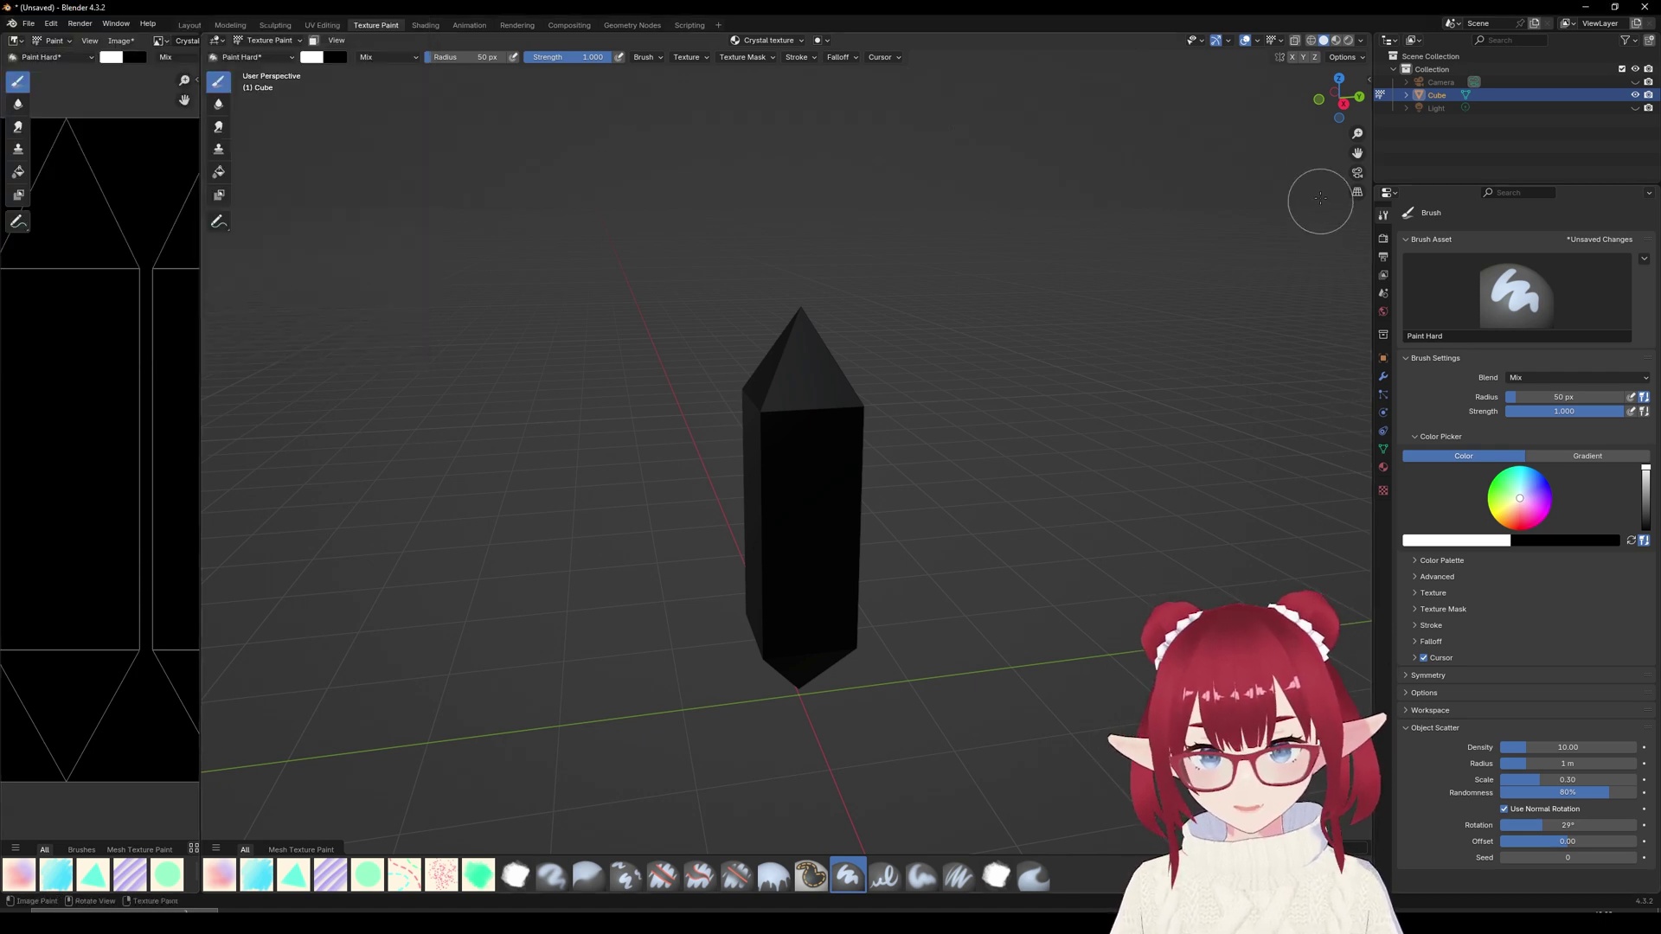
# - Expand the brush tool's painting options down to the External settings for Quick Edit
pyautogui.click(1368, 80)
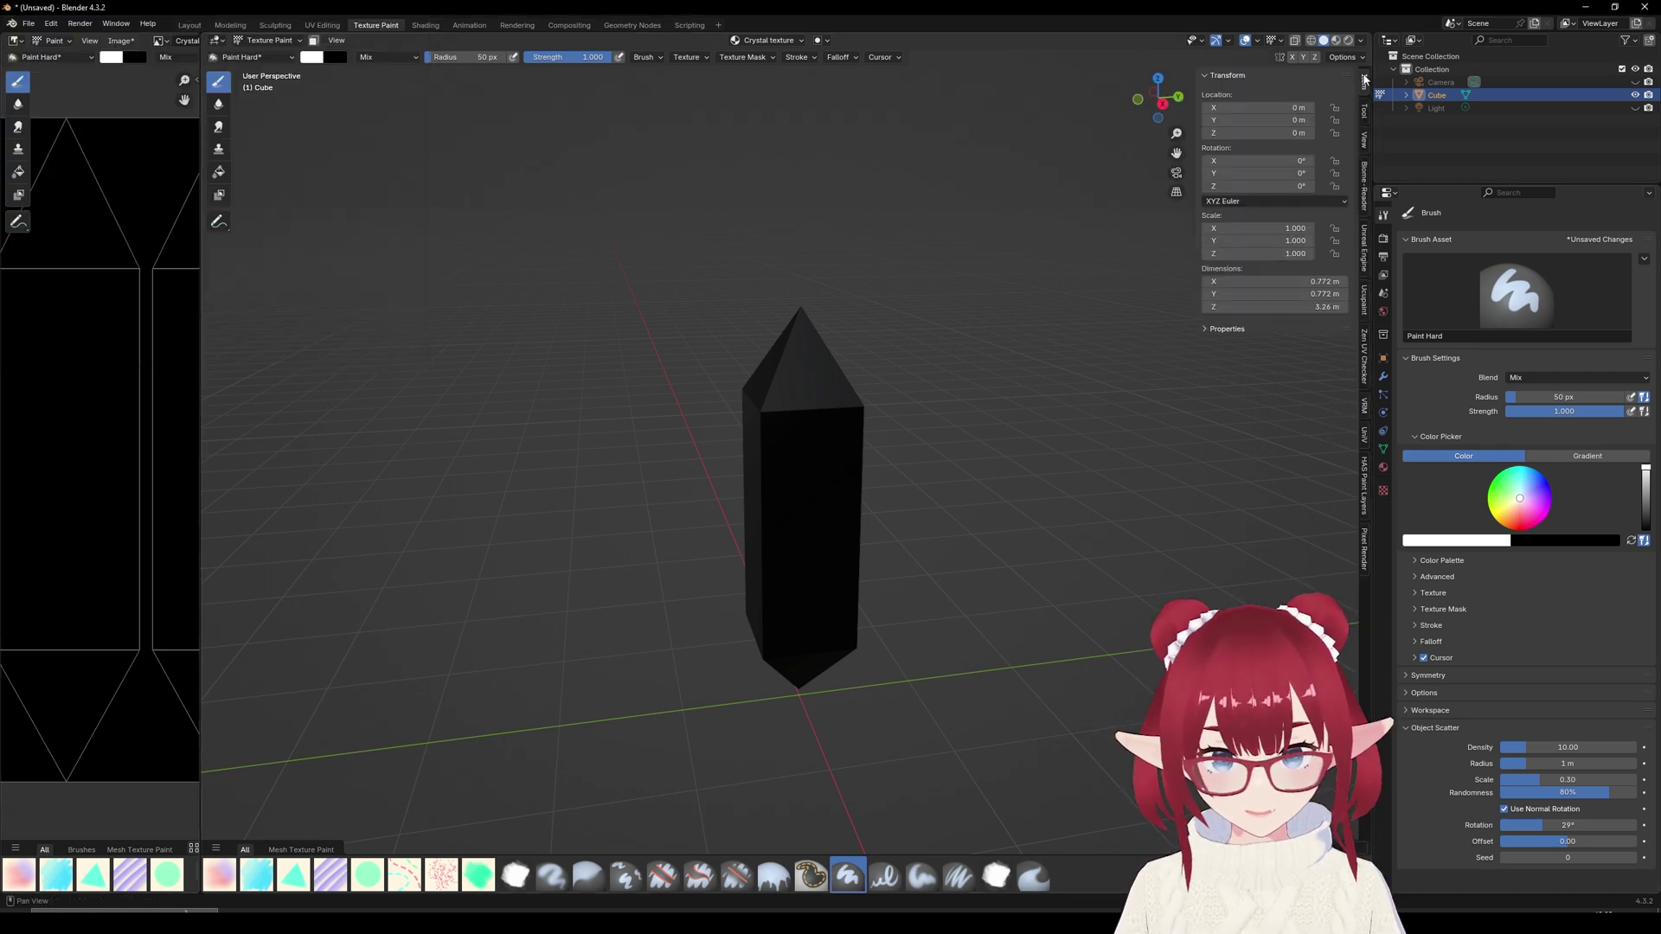
pyautogui.click(1364, 109)
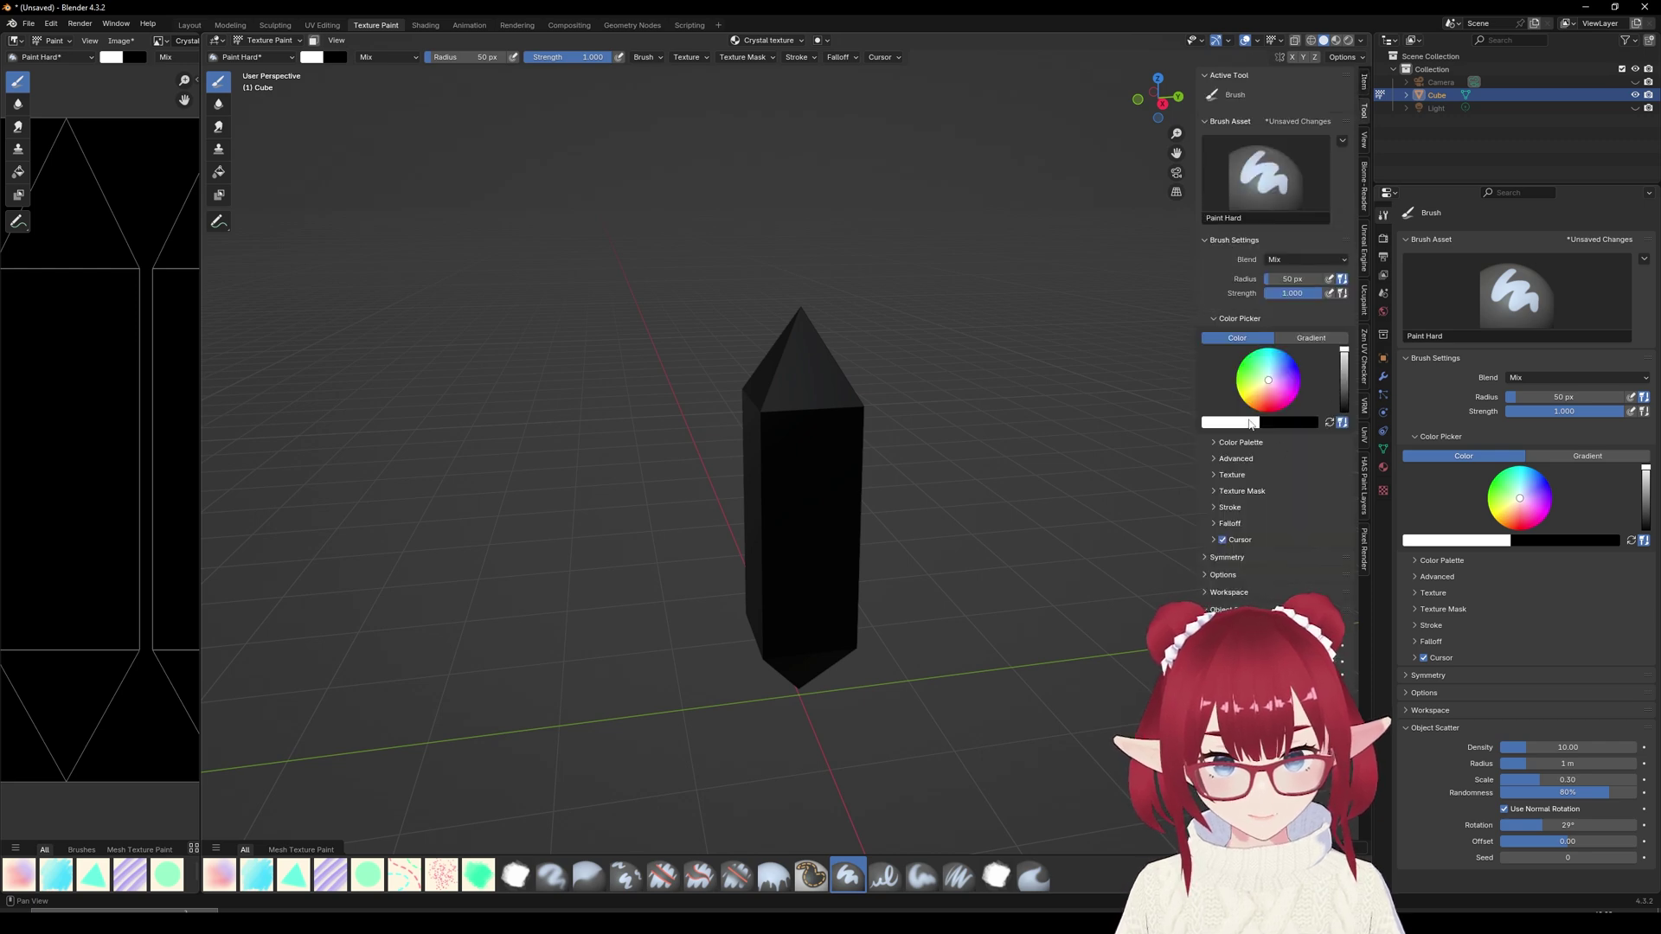
pyautogui.click(1222, 575)
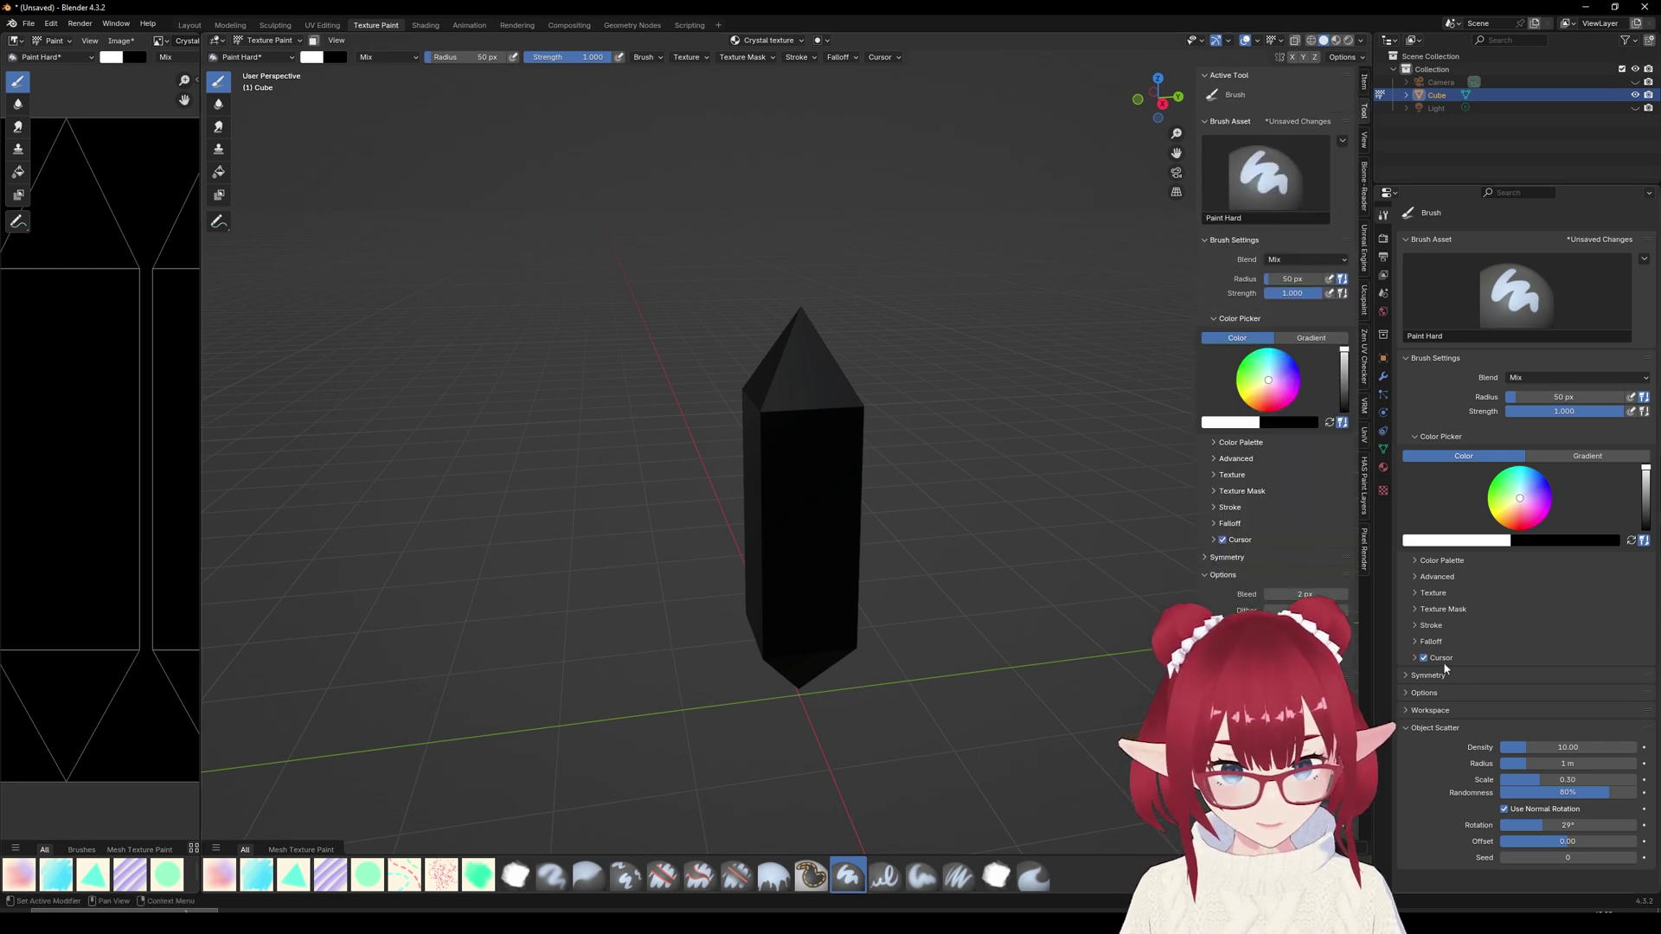
pyautogui.click(1423, 692)
pyautogui.scroll(-2, 1419, 692)
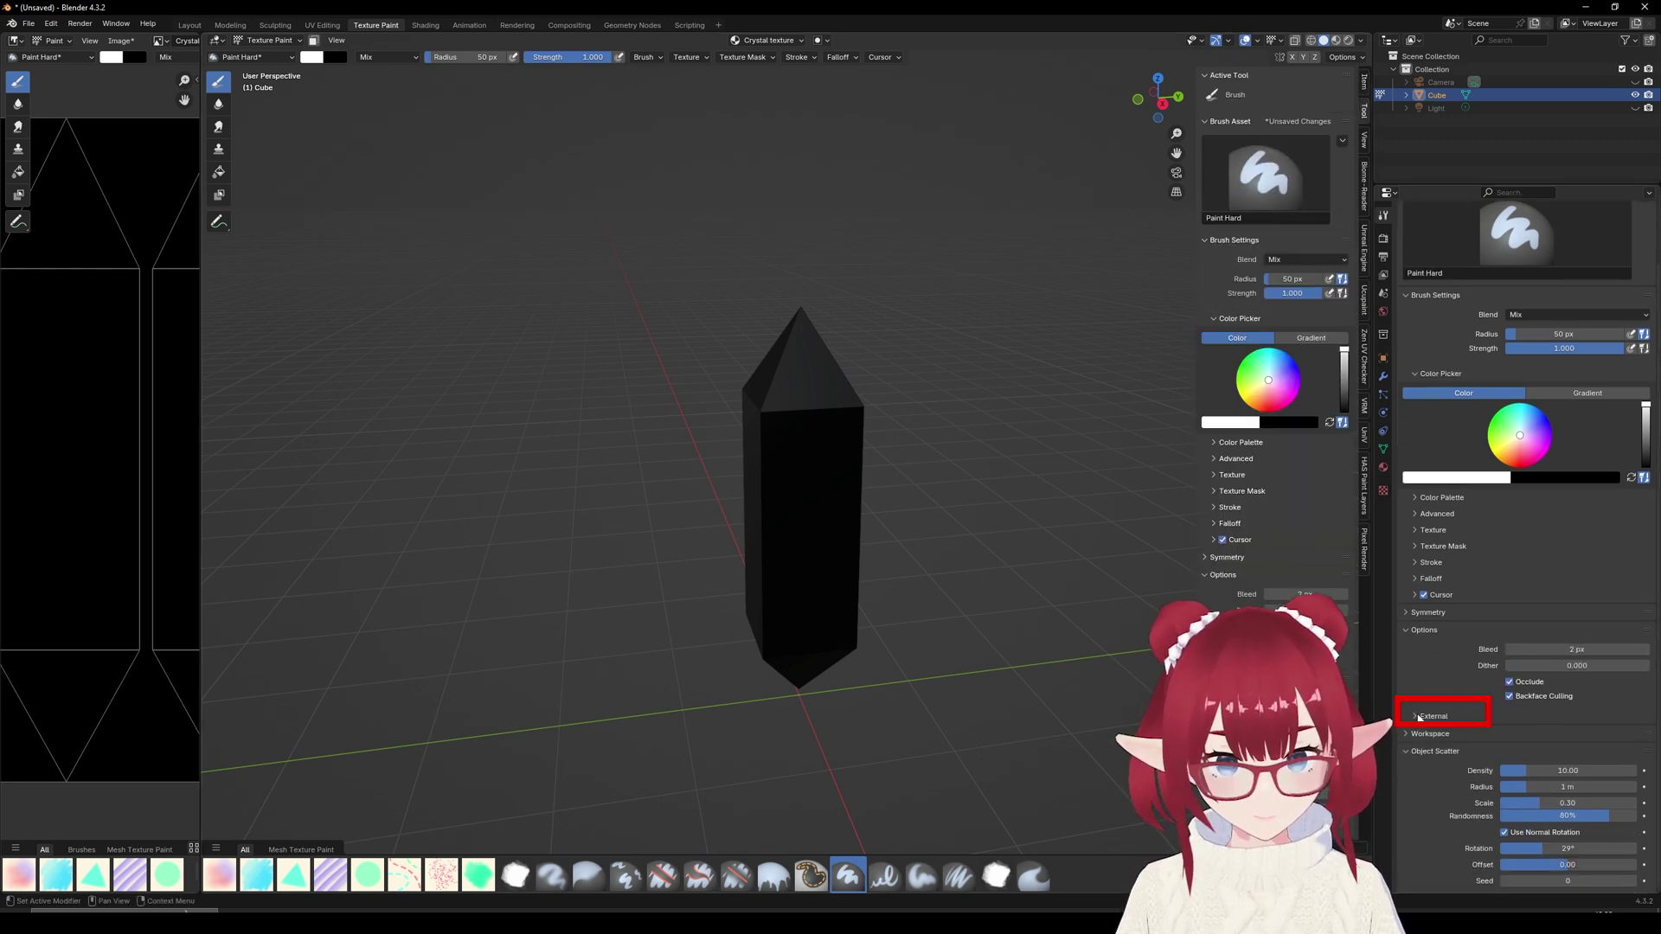
pyautogui.click(1420, 716)
pyautogui.scroll(-2, 1436, 714)
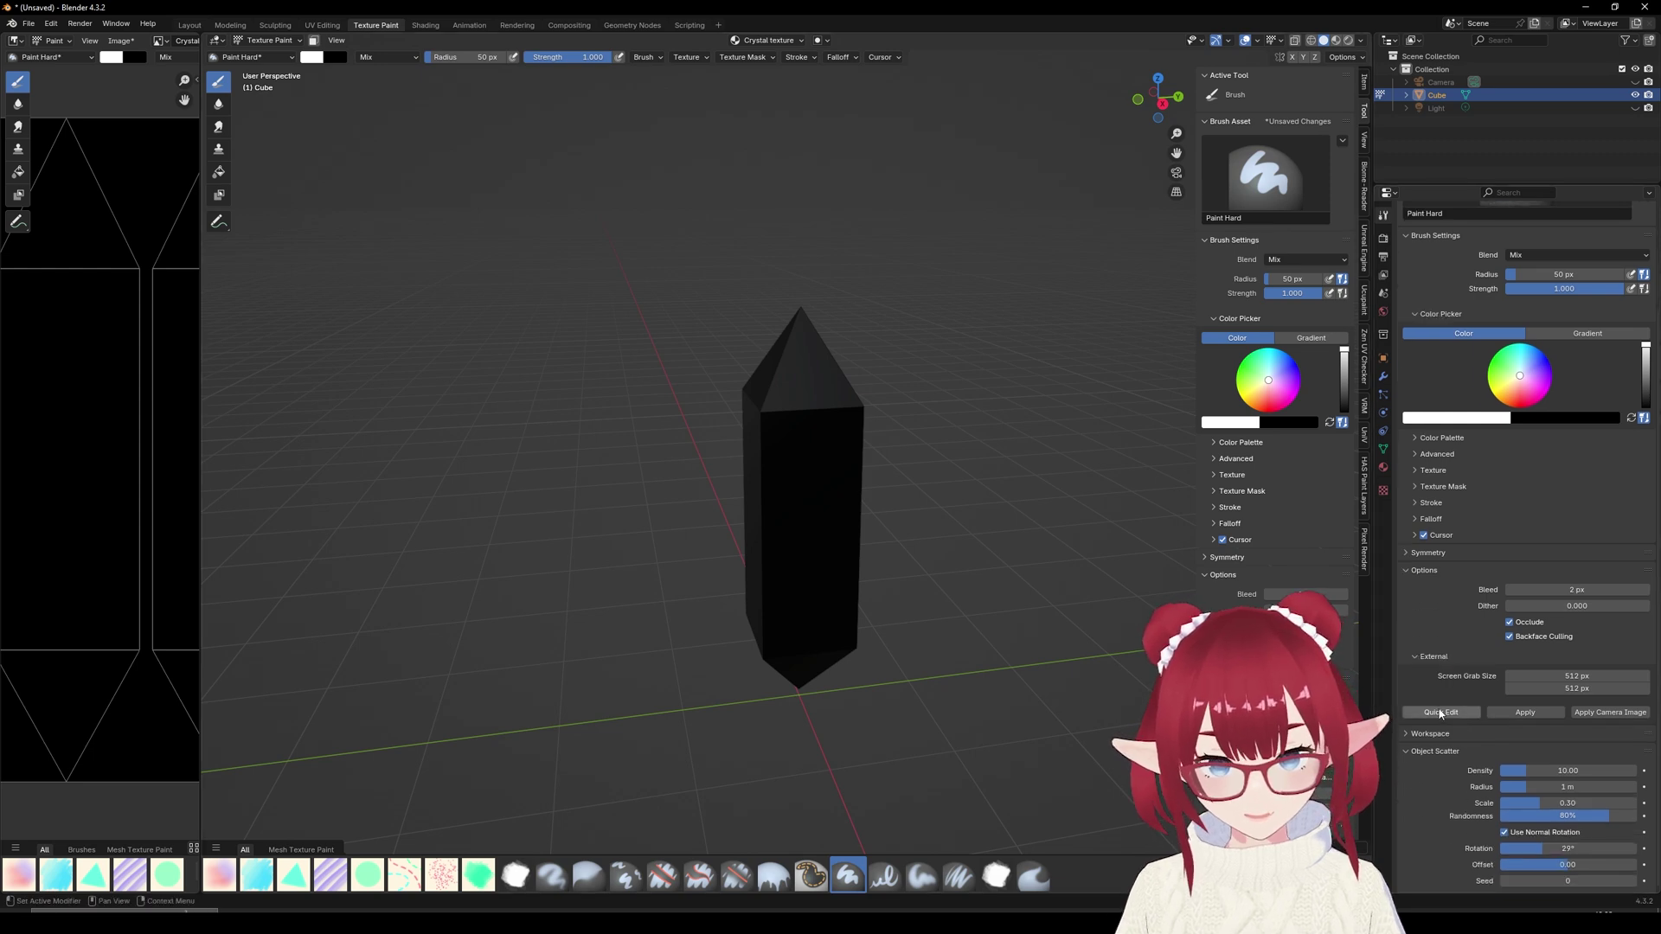
# - View the crystal in right orthographic projection and set the Screen Grab Size to 1024 by 1024 px
pyautogui.press('KP_3')
pyautogui.keyDown('shift'); pyautogui.moveTo(934, 601); pyautogui.dragTo(912, 537, button='middle'); pyautogui.keyUp('shift')
pyautogui.scroll(-1, 812, 549)
pyautogui.scroll(1, 813, 548)
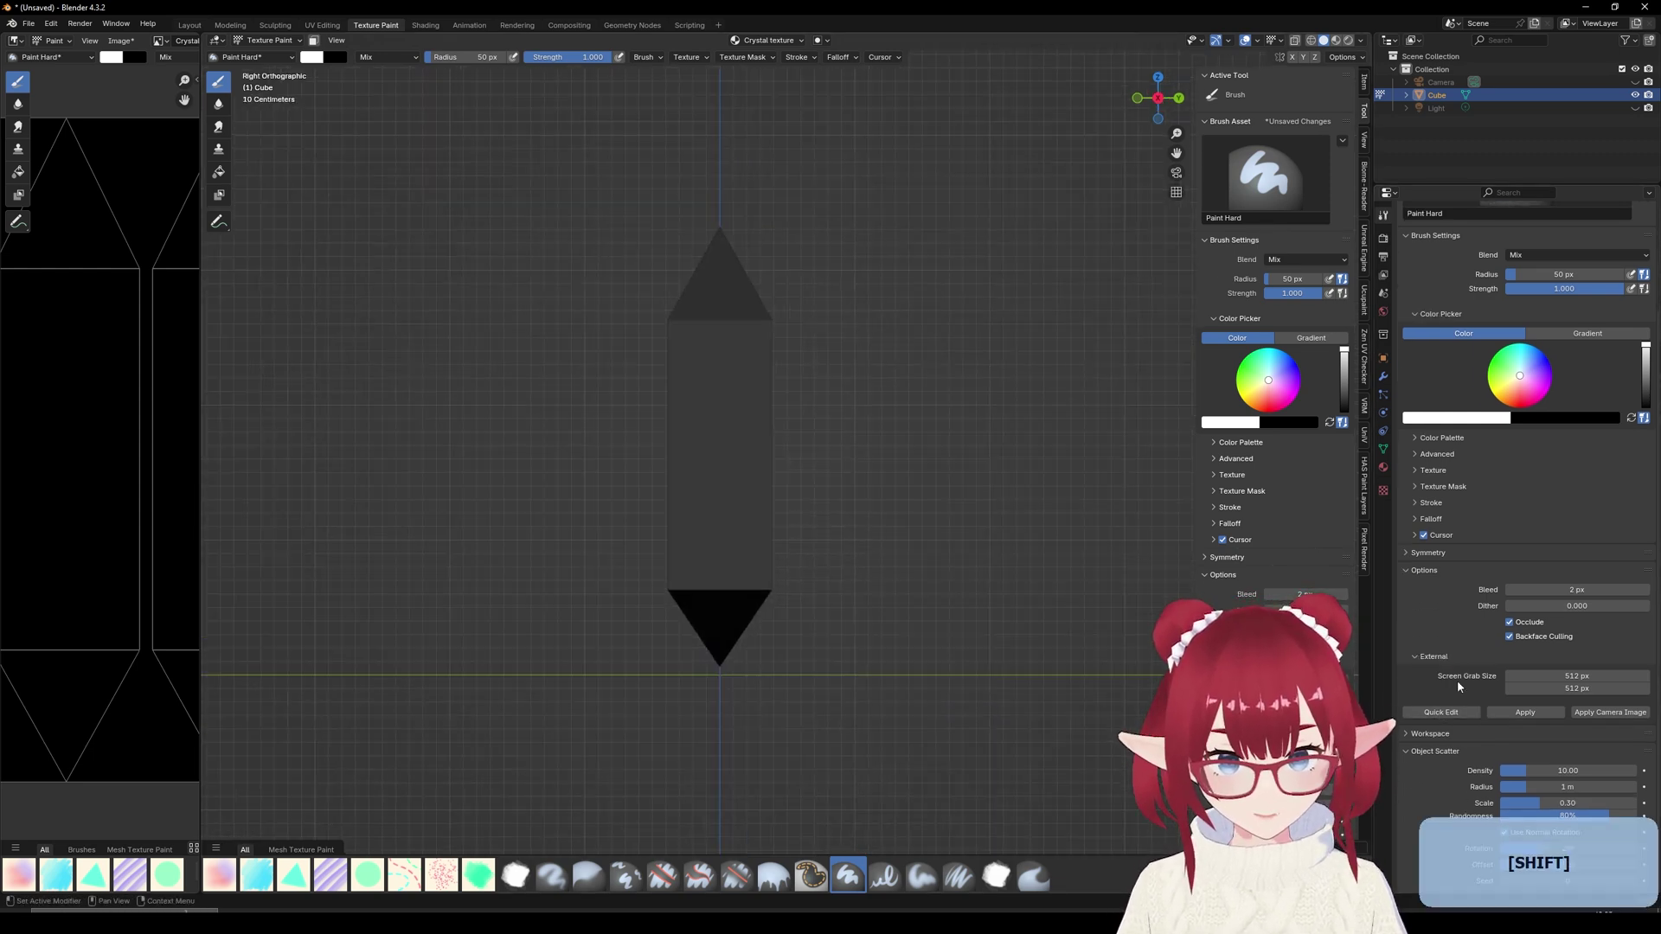
pyautogui.click(1571, 676)
pyautogui.write('1024')
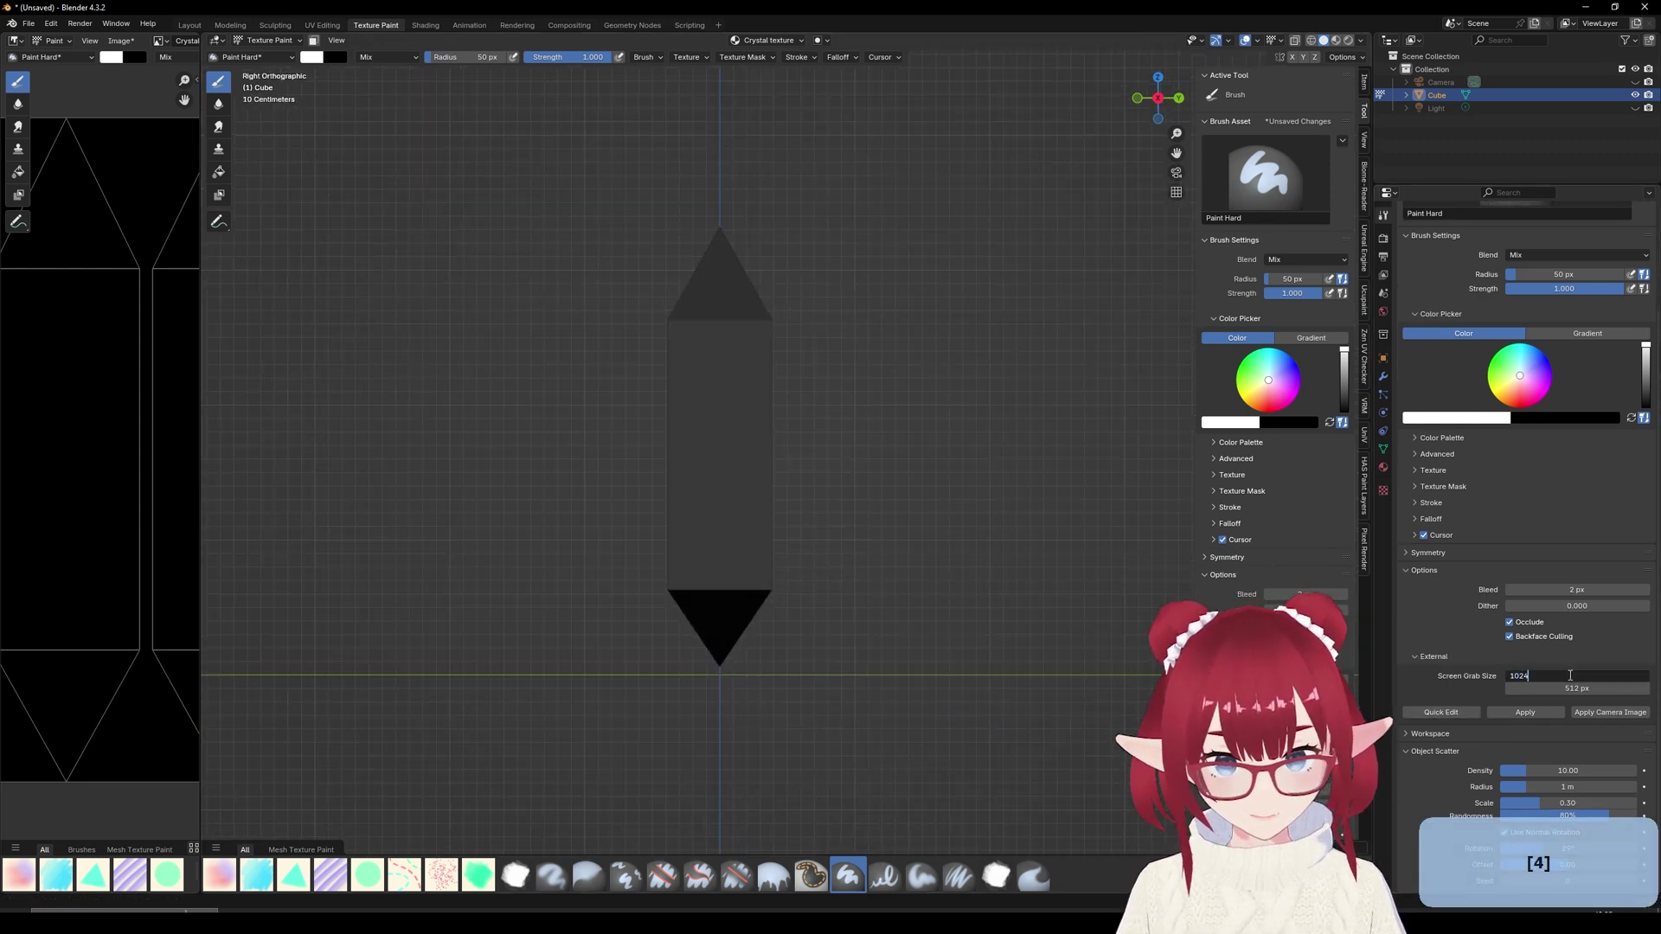
pyautogui.press('Tab')
pyautogui.write('1024')
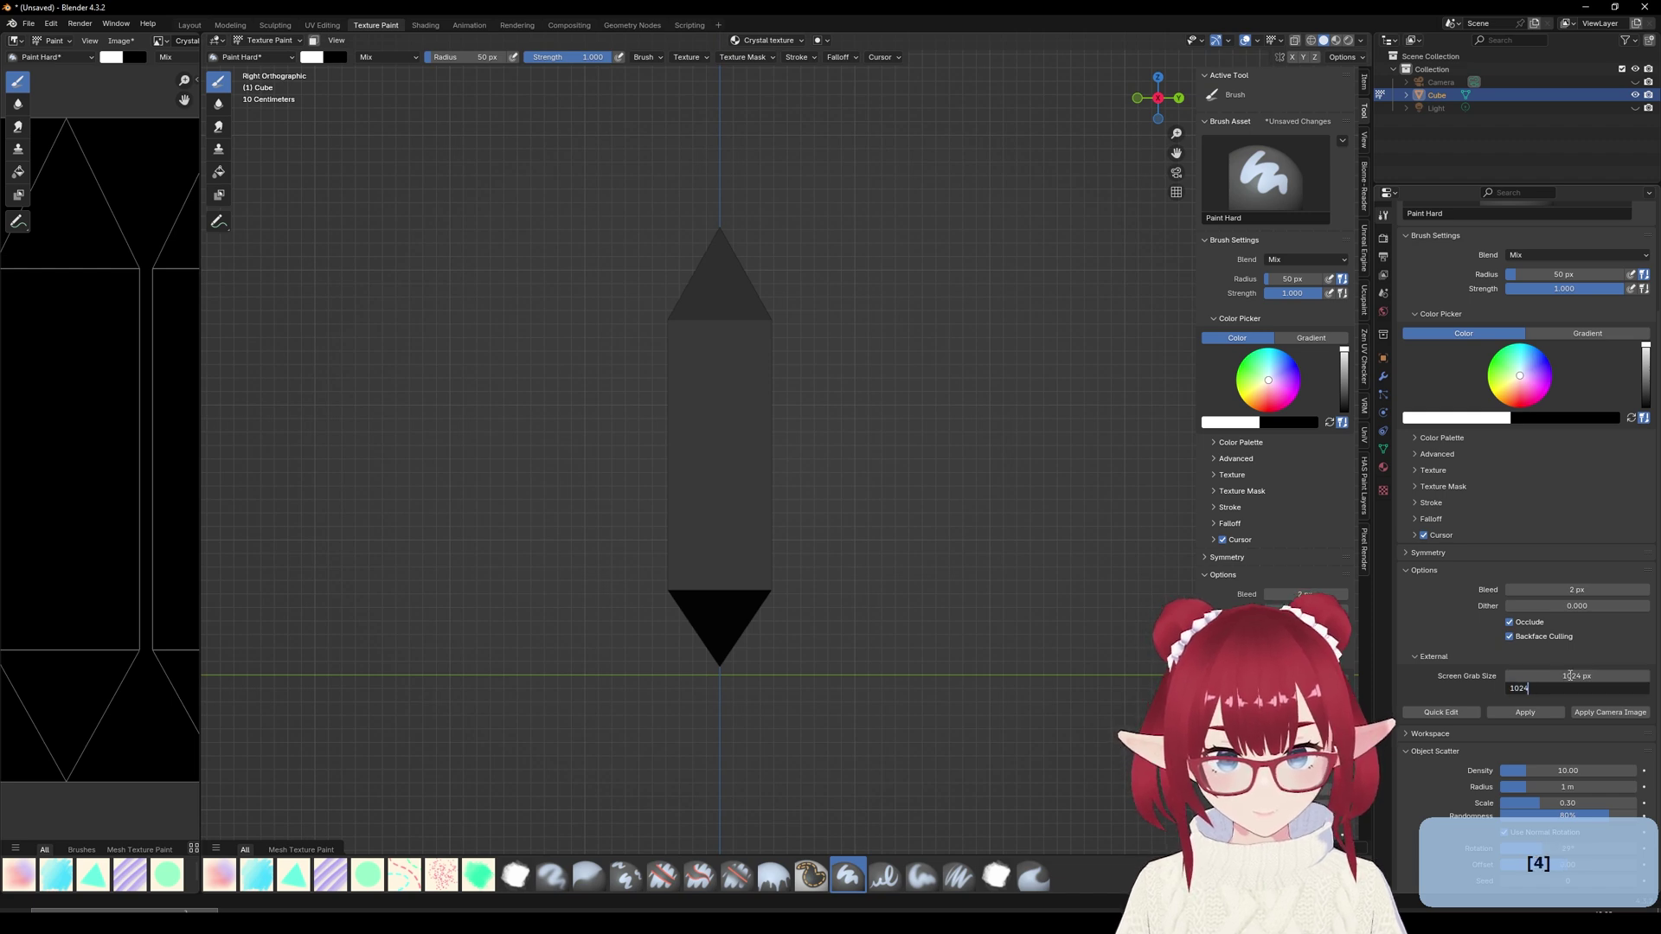
pyautogui.press('Return')
pyautogui.press('Escape')
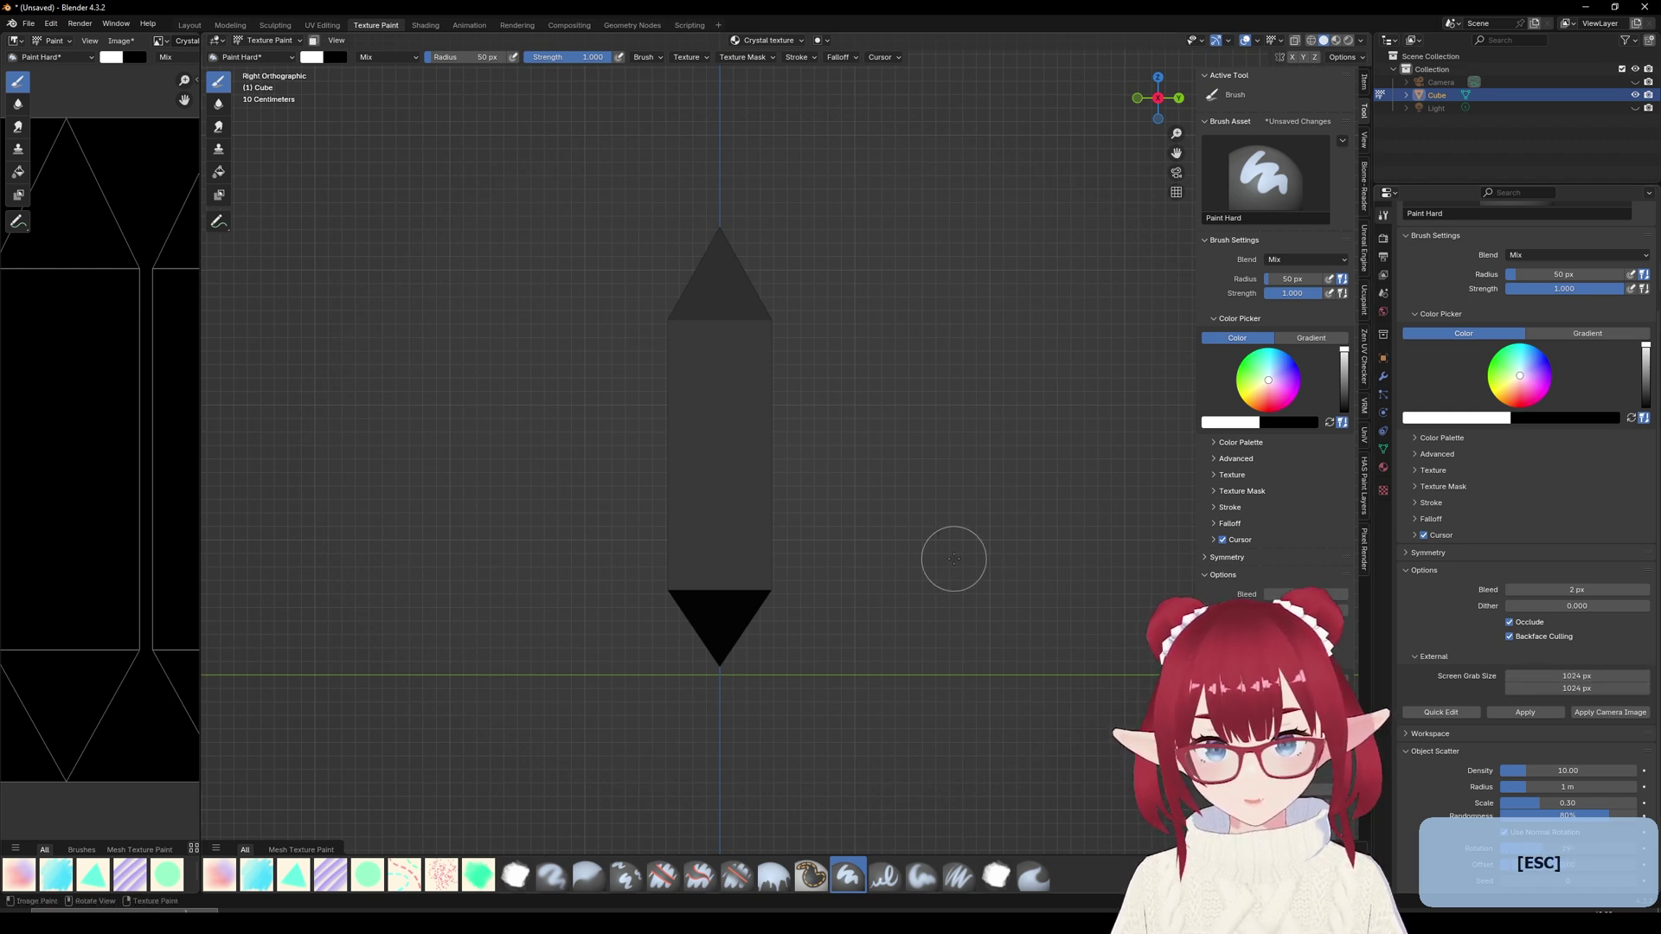
# - Show the crystal in Material Preview shading without the sidebar, centered in right orthographic view
pyautogui.click(1334, 40)
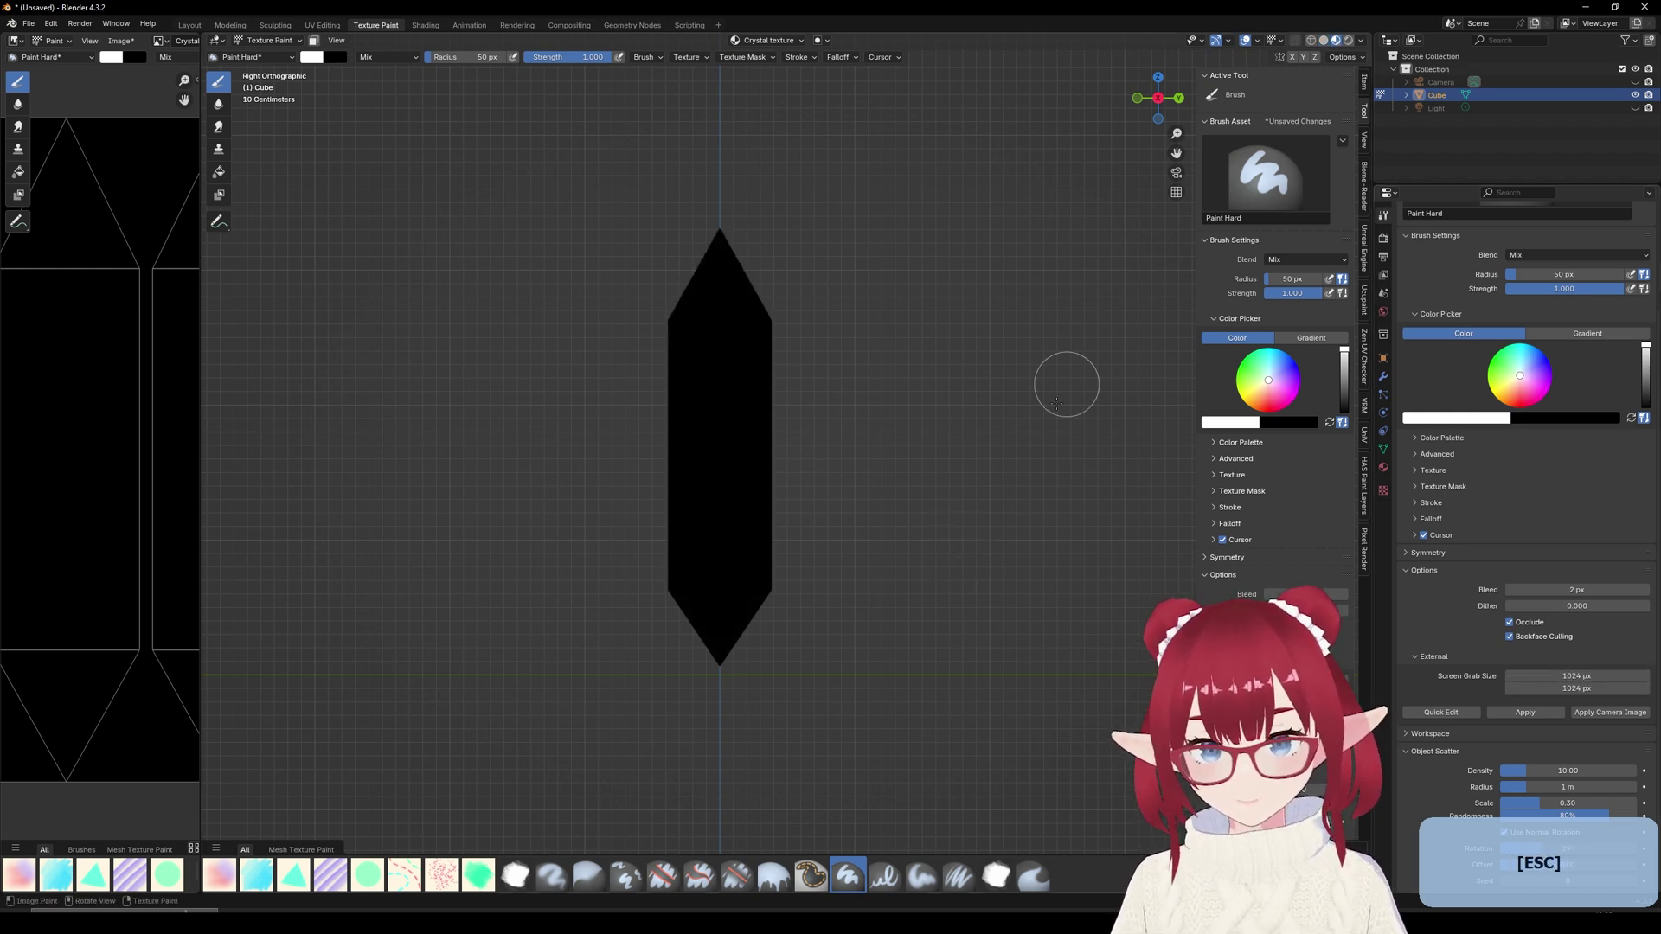
pyautogui.press('n')
pyautogui.keyDown('shift'); pyautogui.moveTo(846, 530); pyautogui.dragTo(799, 598, button='middle'); pyautogui.keyUp('shift')
pyautogui.click(1339, 97)
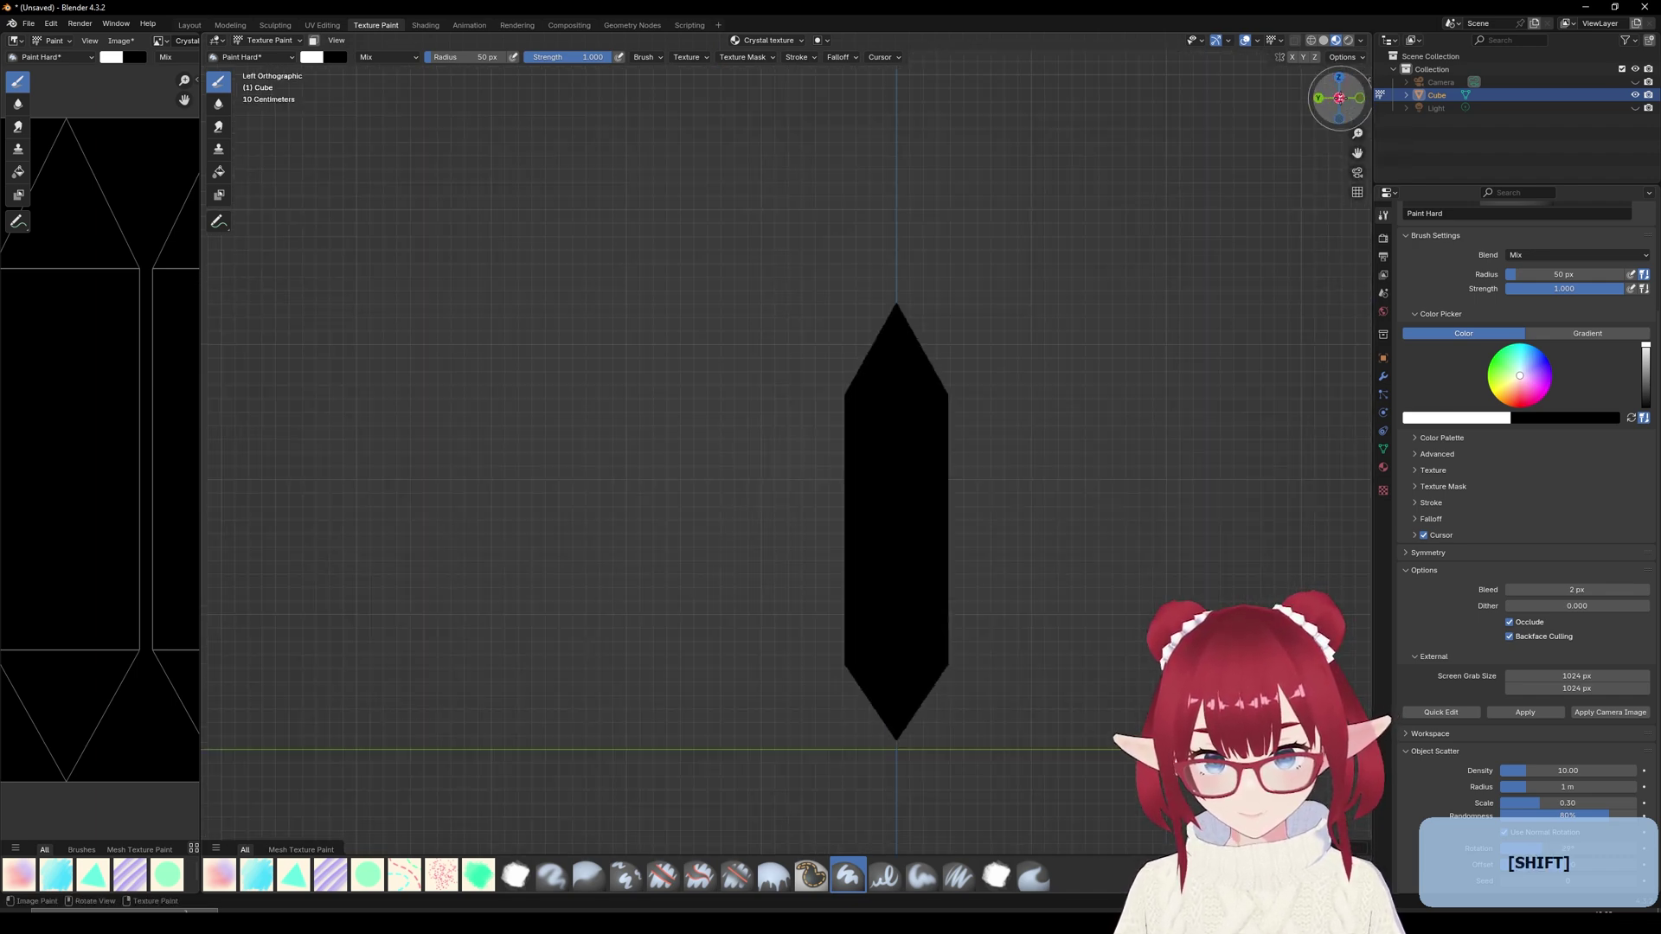
pyautogui.click(1339, 98)
pyautogui.keyDown('shift'); pyautogui.moveTo(823, 571); pyautogui.dragTo(929, 572, button='middle'); pyautogui.keyUp('shift')
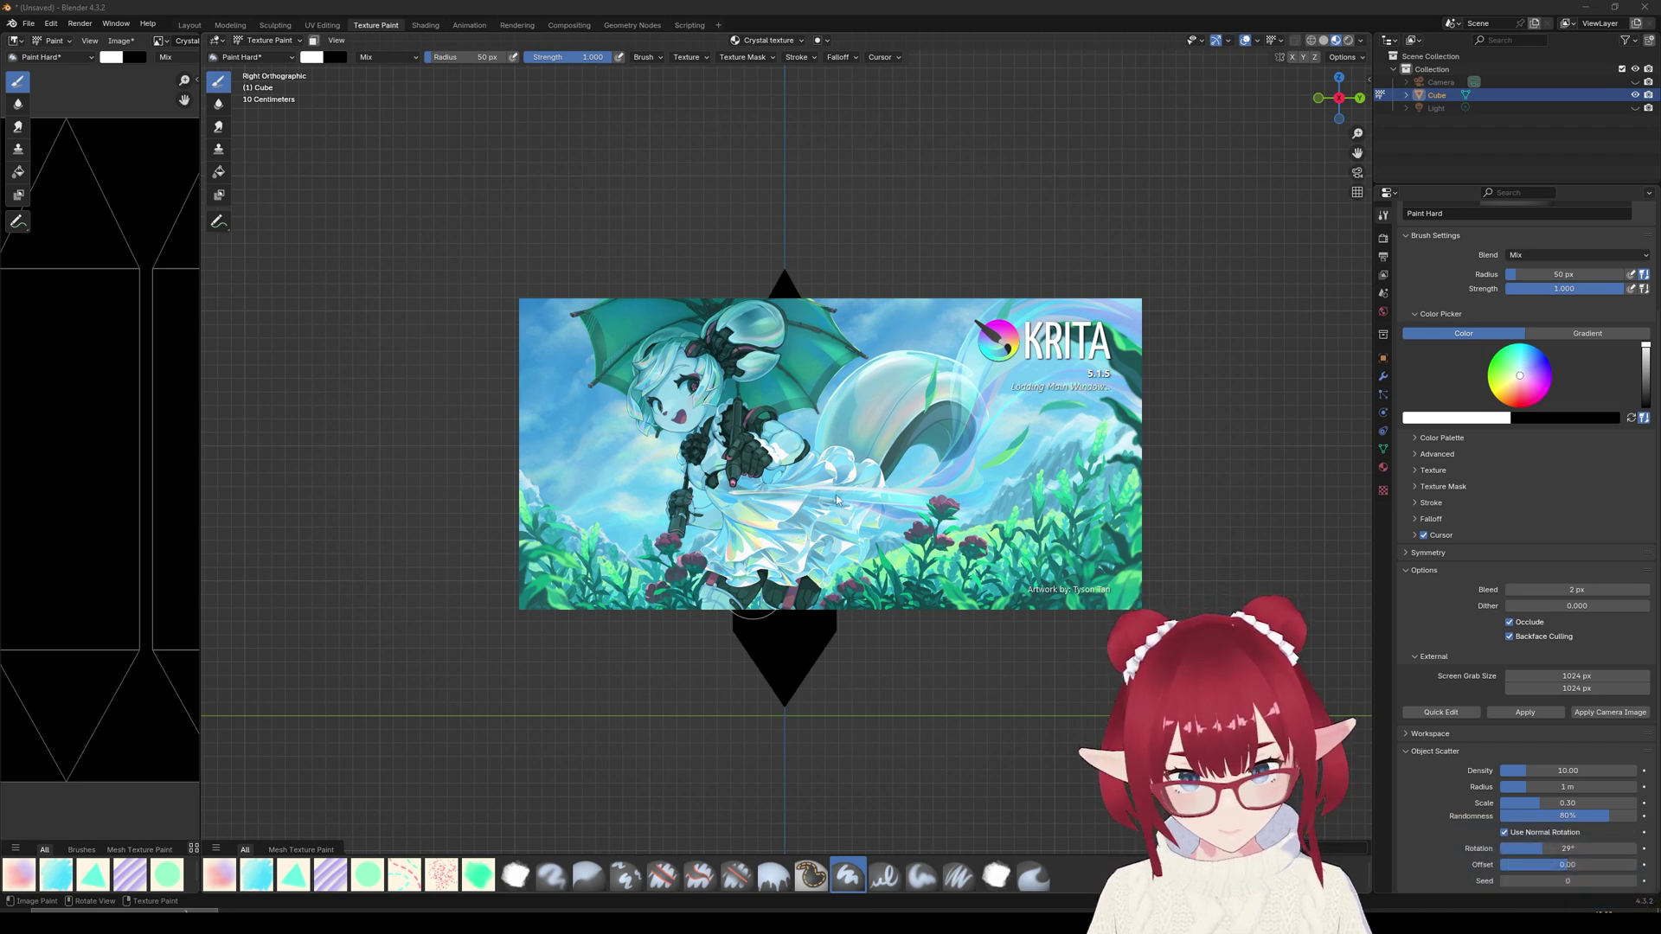
# - In Krita, add a paint layer above the captured image and select the crystal's black silhouette on the Background layer
pyautogui.moveTo(935, 467); pyautogui.dragTo(971, 487, button='middle')
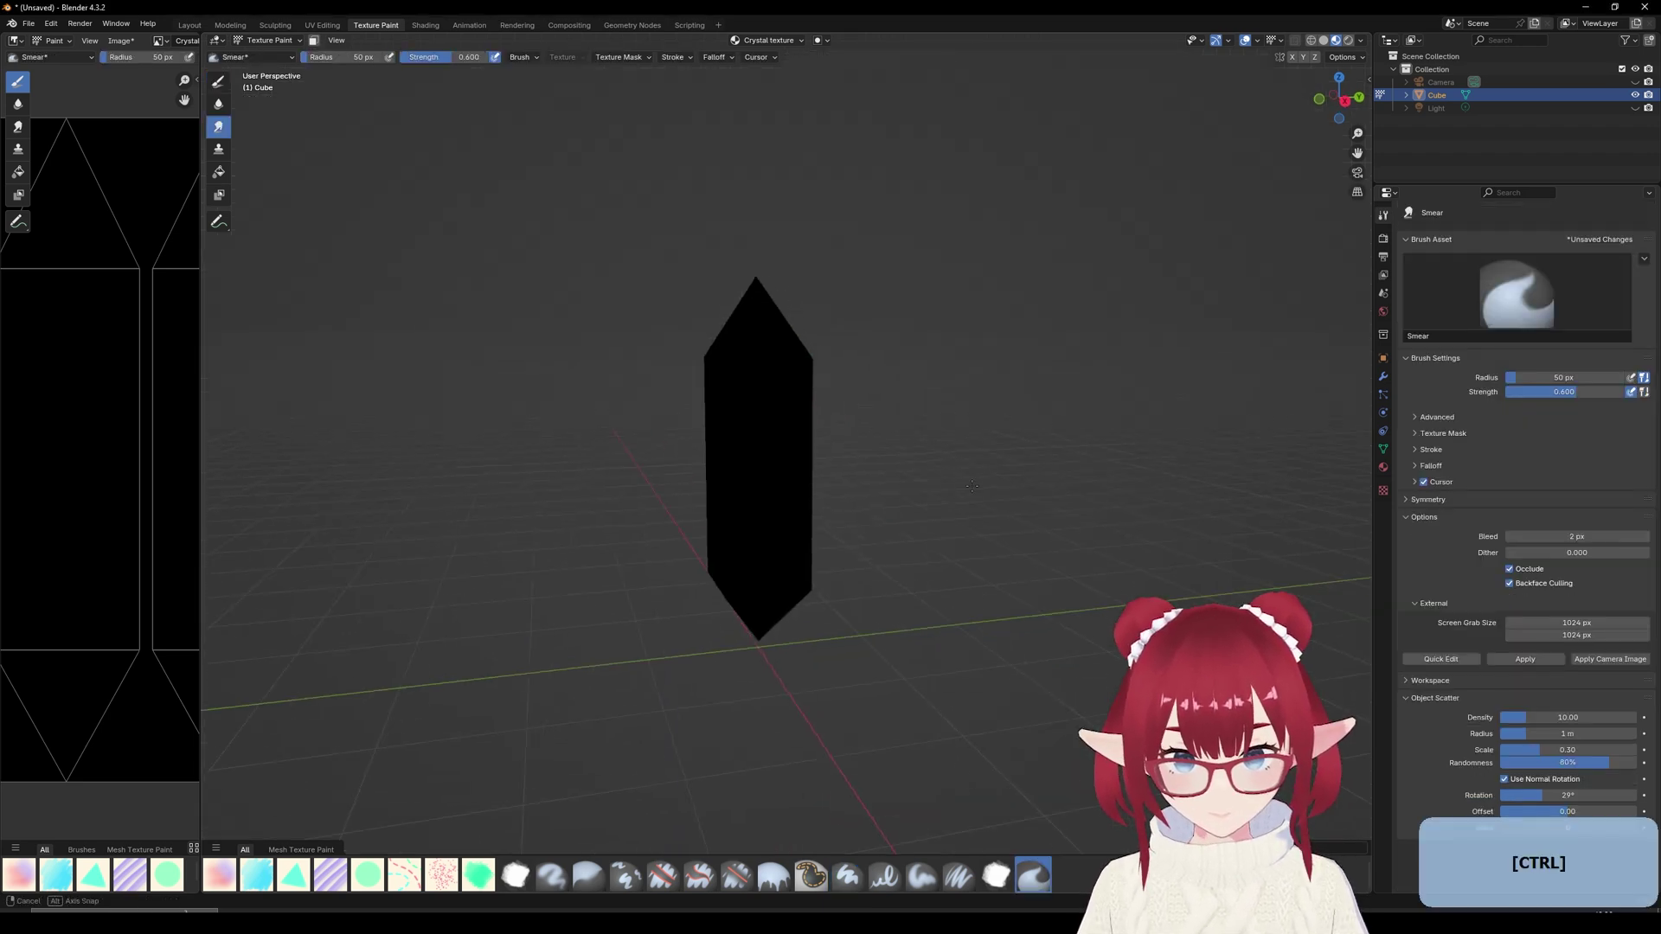
pyautogui.scroll(2, 767, 467)
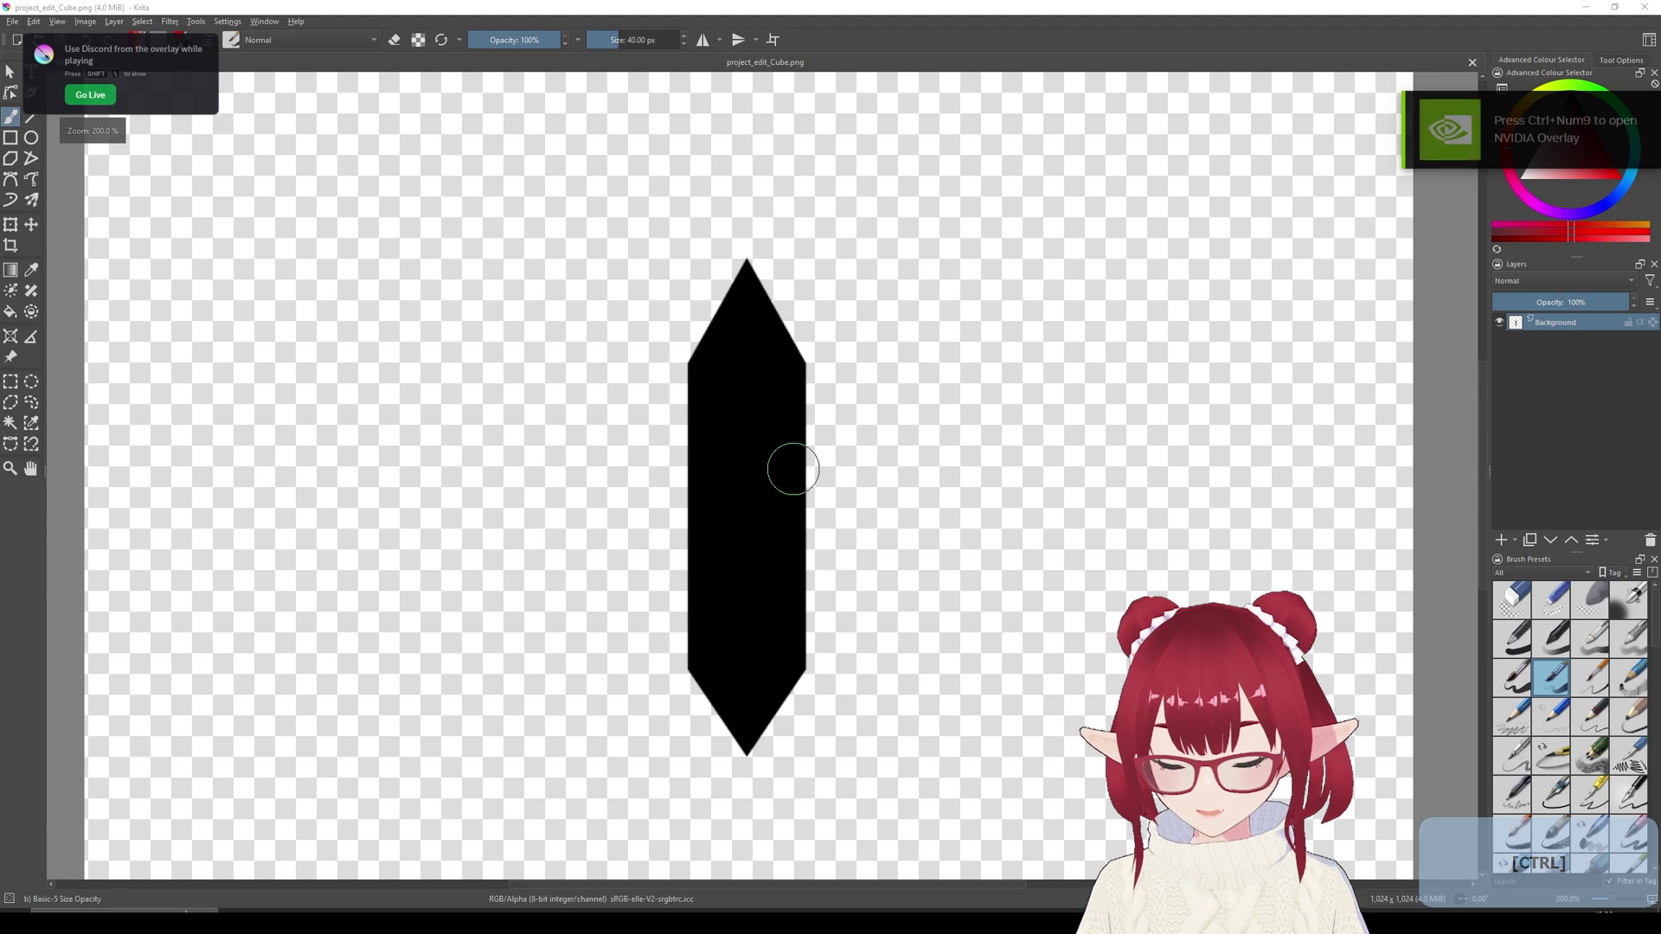
pyautogui.scroll(-1, 823, 461)
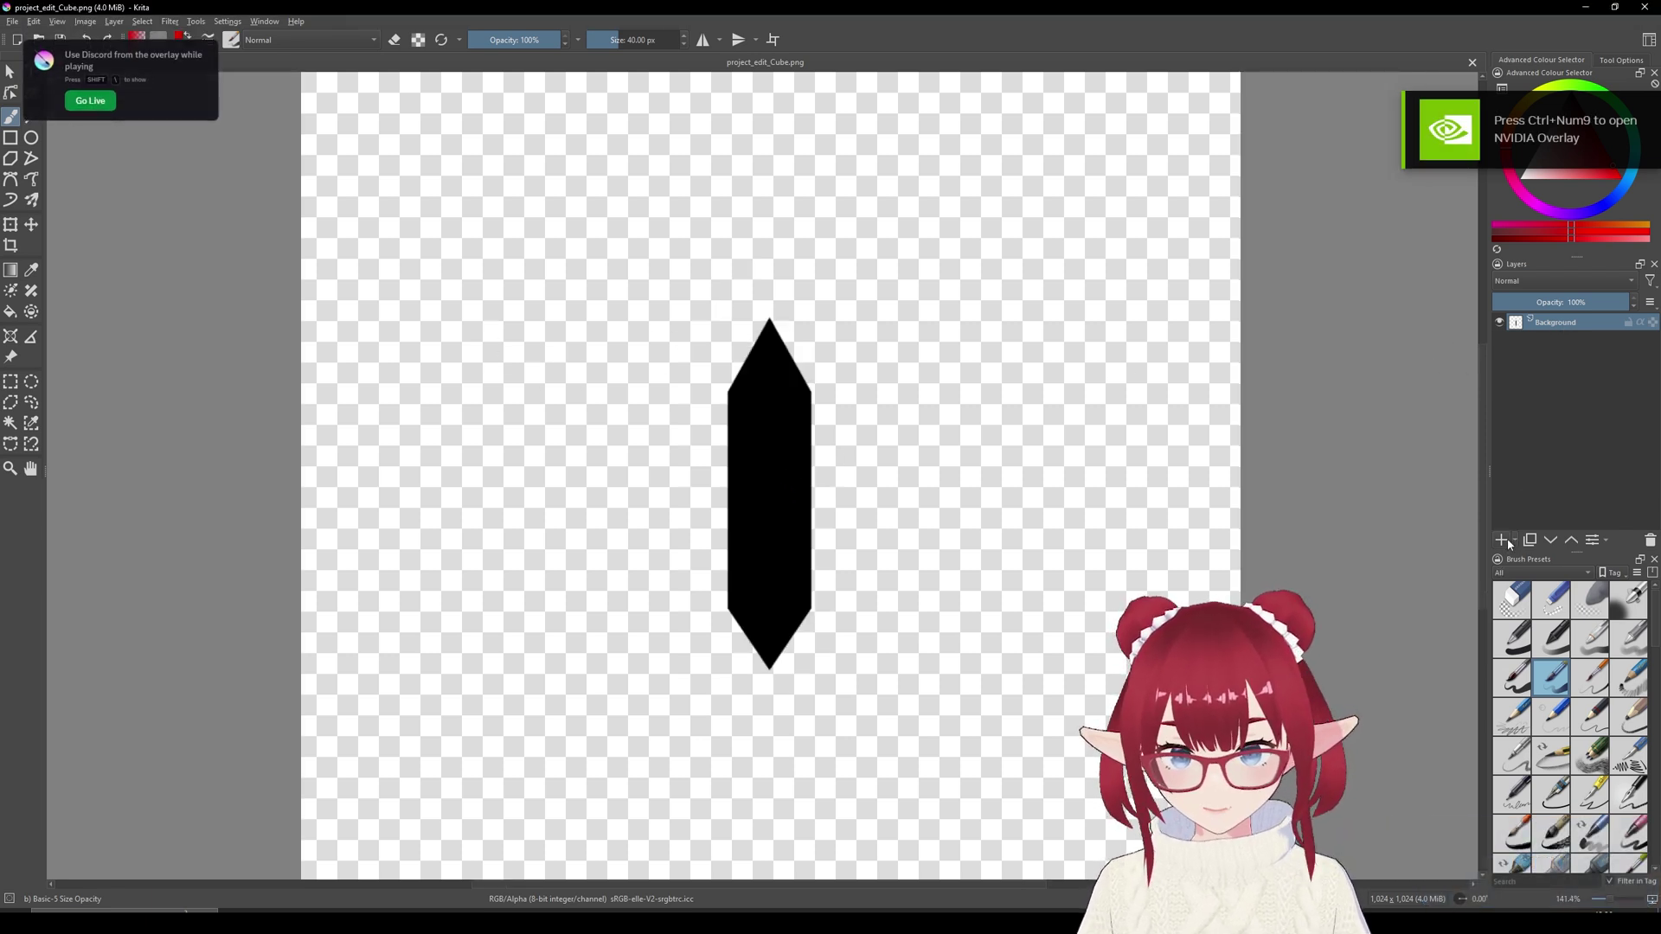
pyautogui.click(1550, 343)
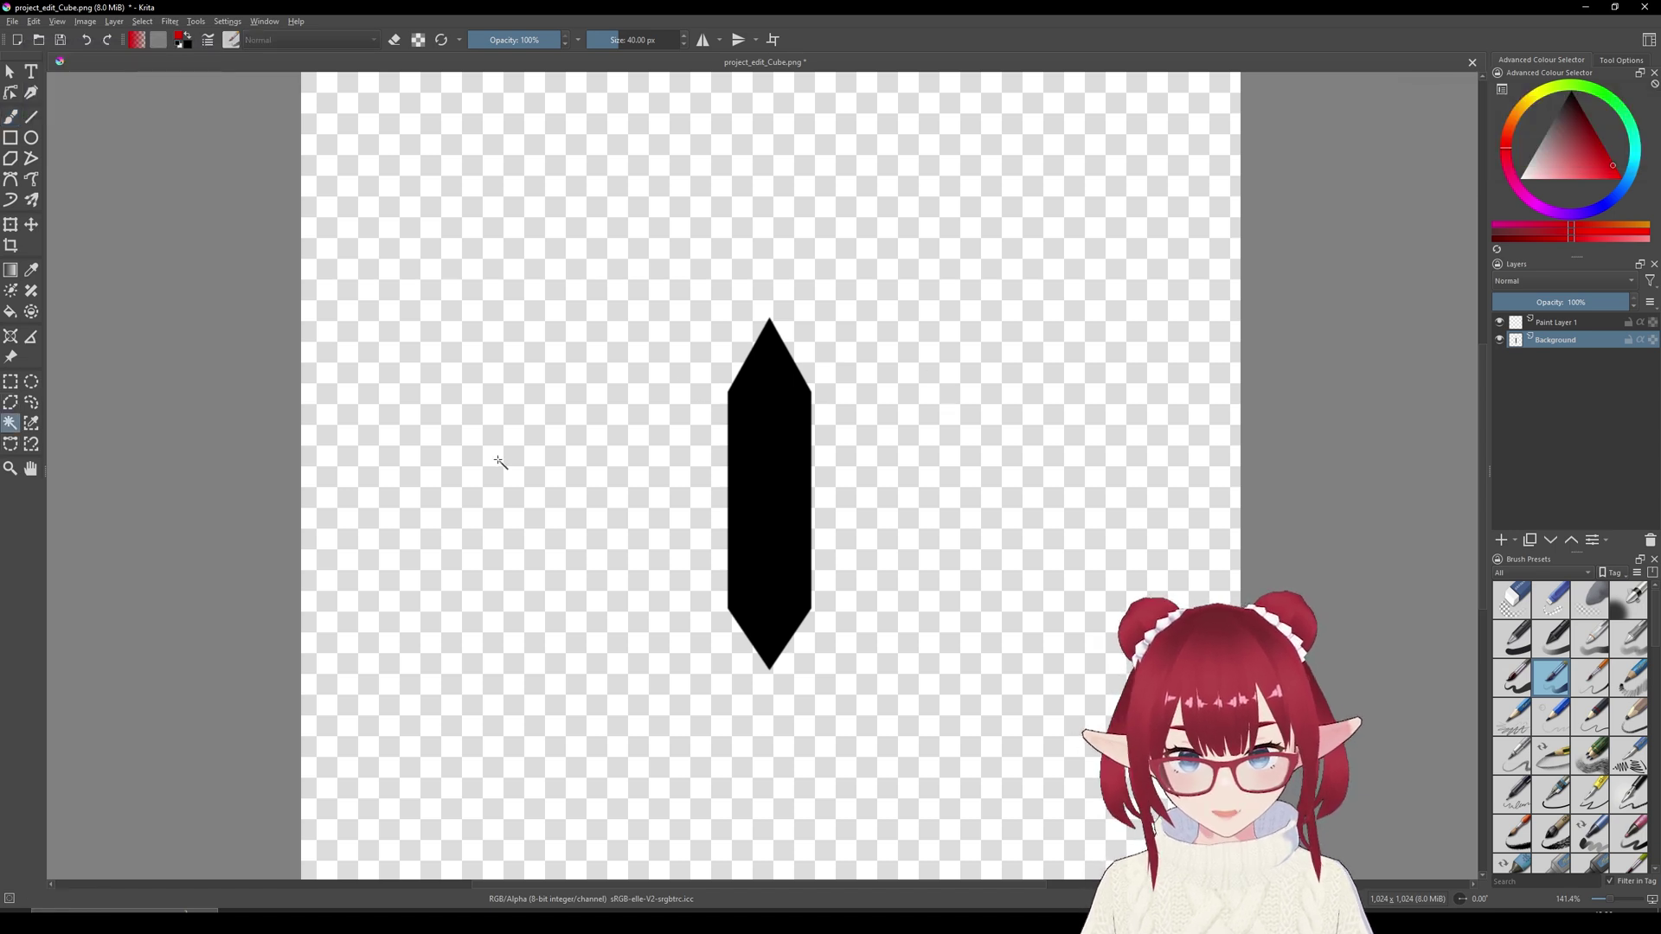
pyautogui.scroll(4, 713, 338)
pyautogui.scroll(-3, 723, 342)
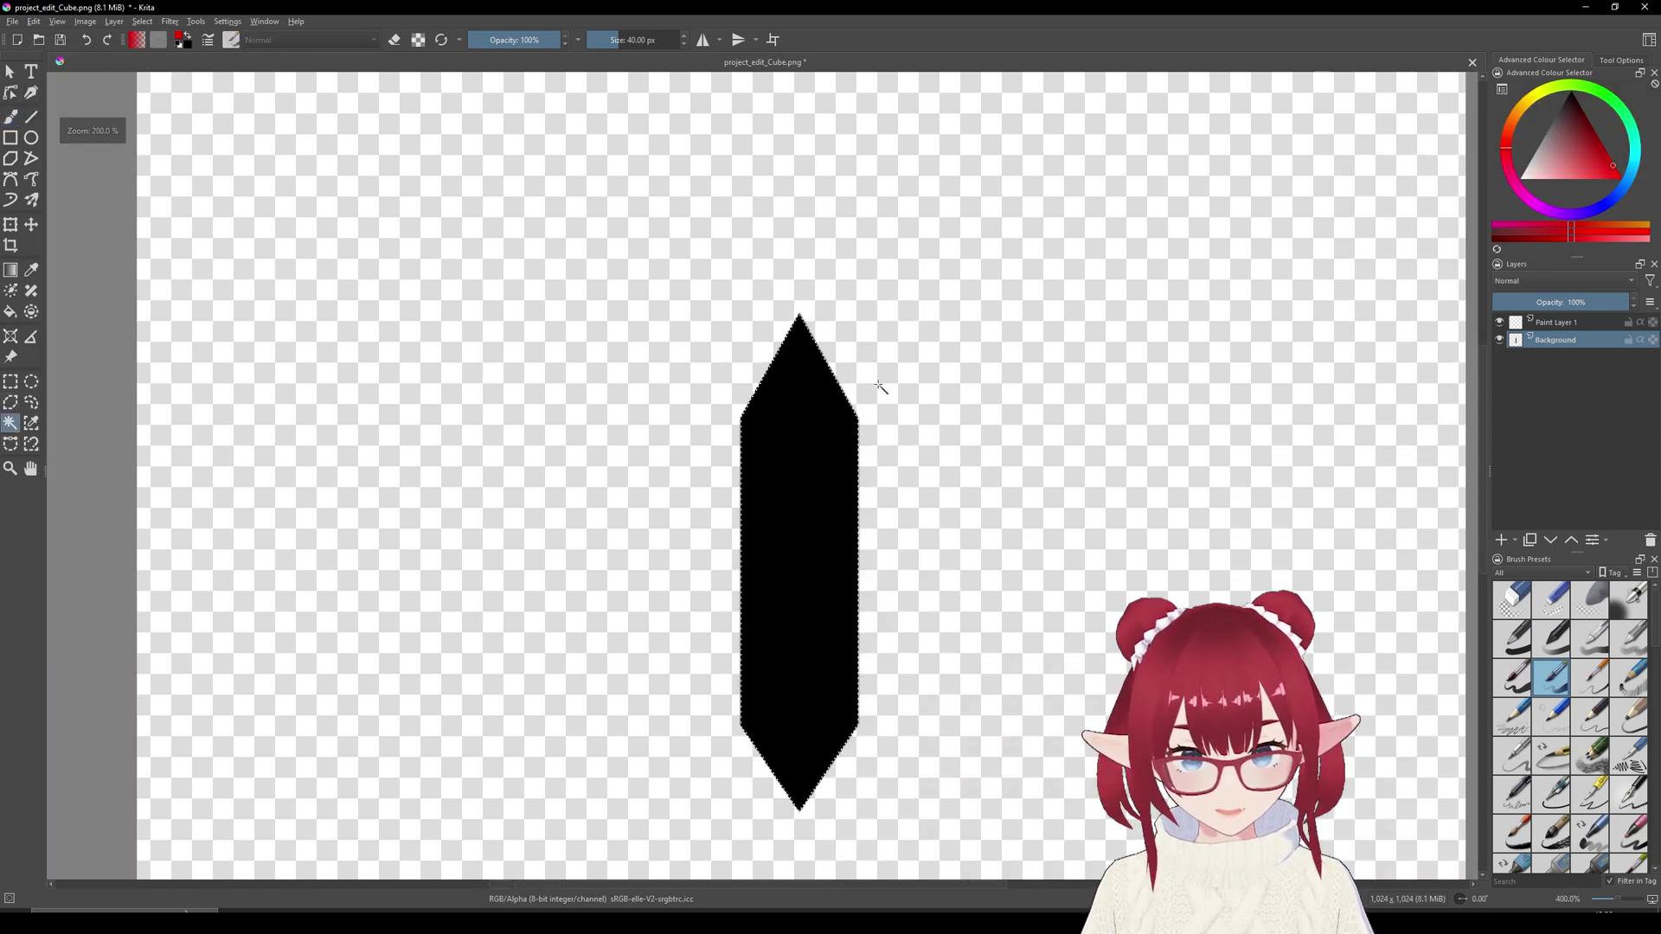
# - Fill the selected silhouette on Paint Layer 1 with a vertical gradient running from cyan at the tip to dark purple at the base
pyautogui.click(1582, 323)
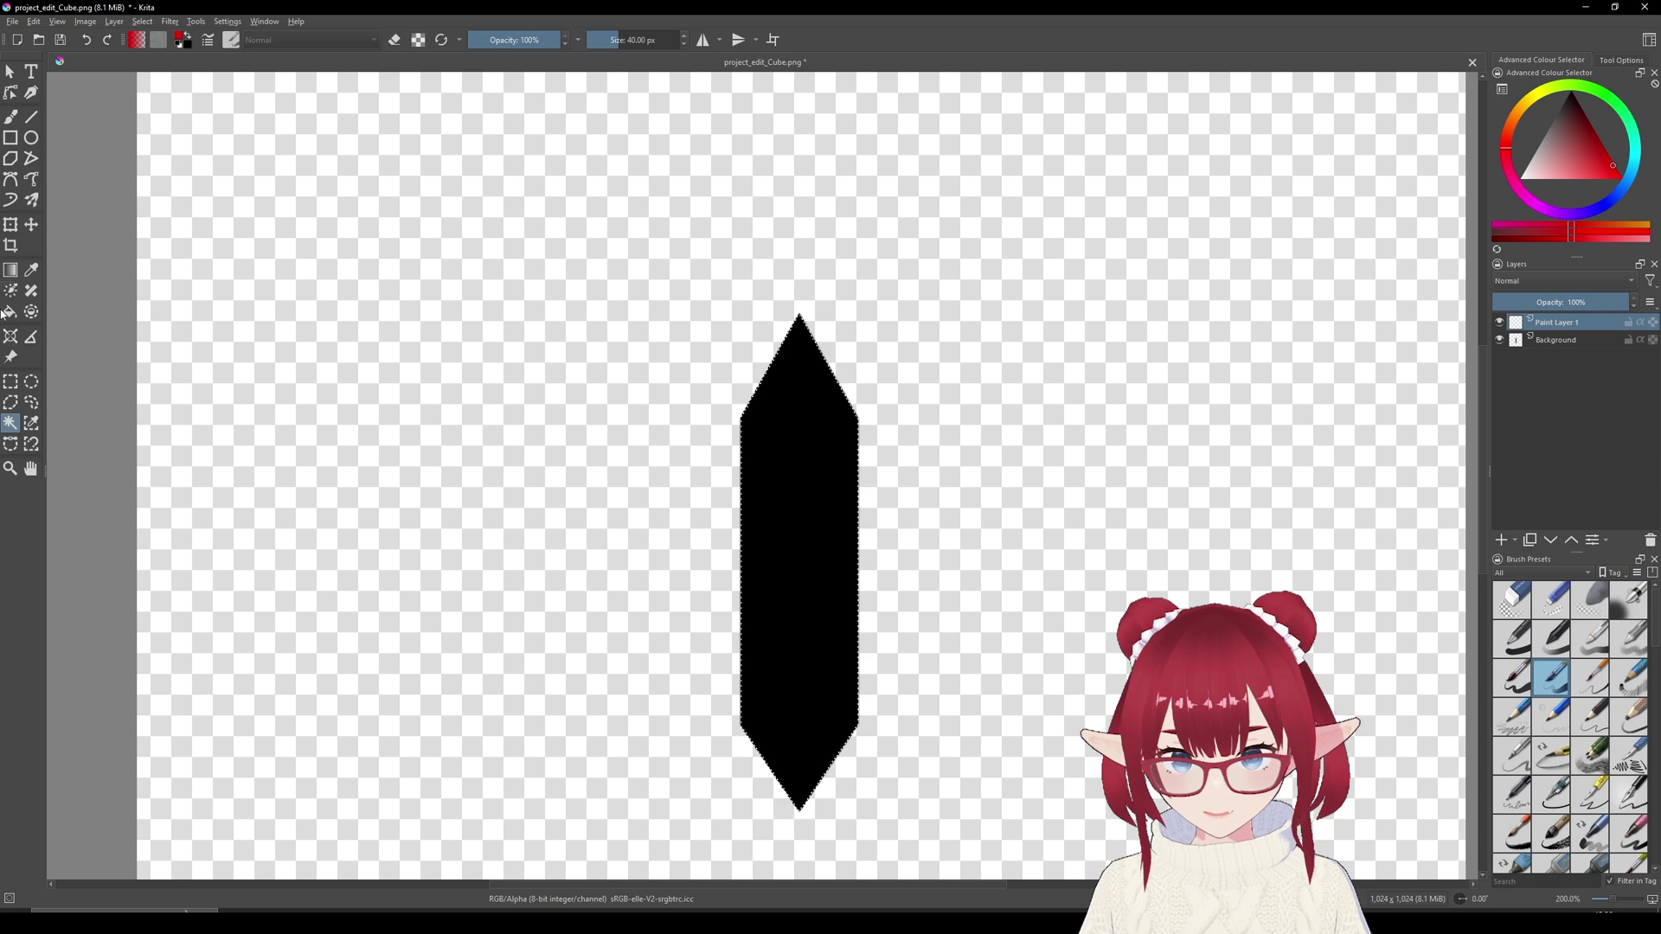
pyautogui.click(136, 40)
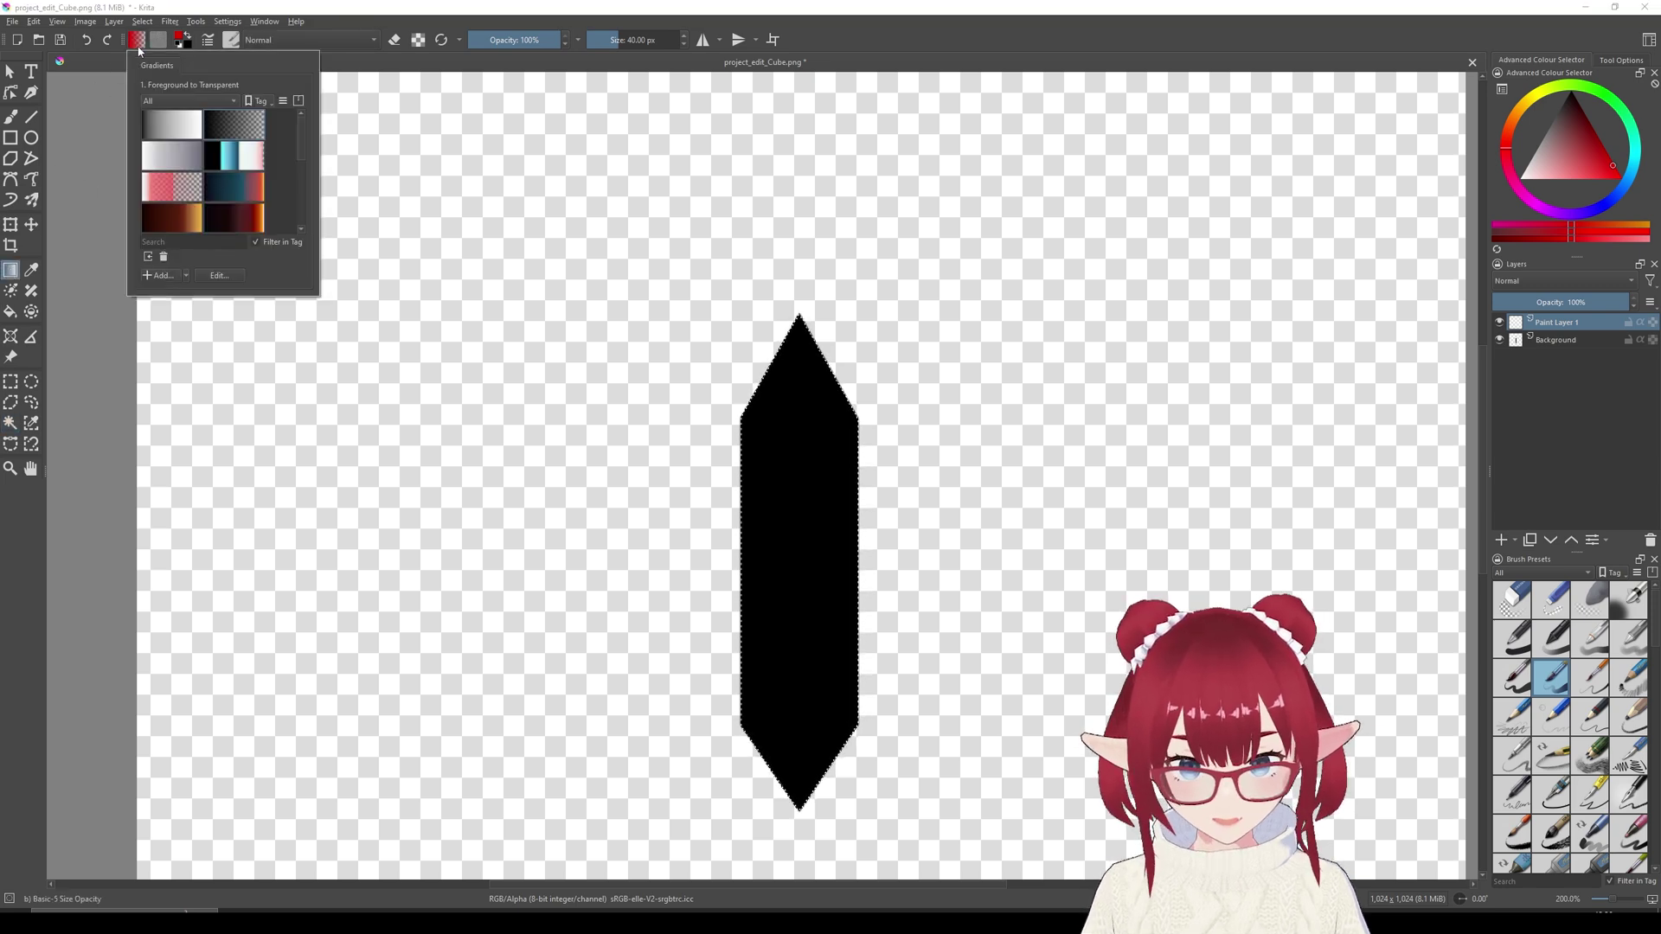
pyautogui.scroll(-3, 250, 172)
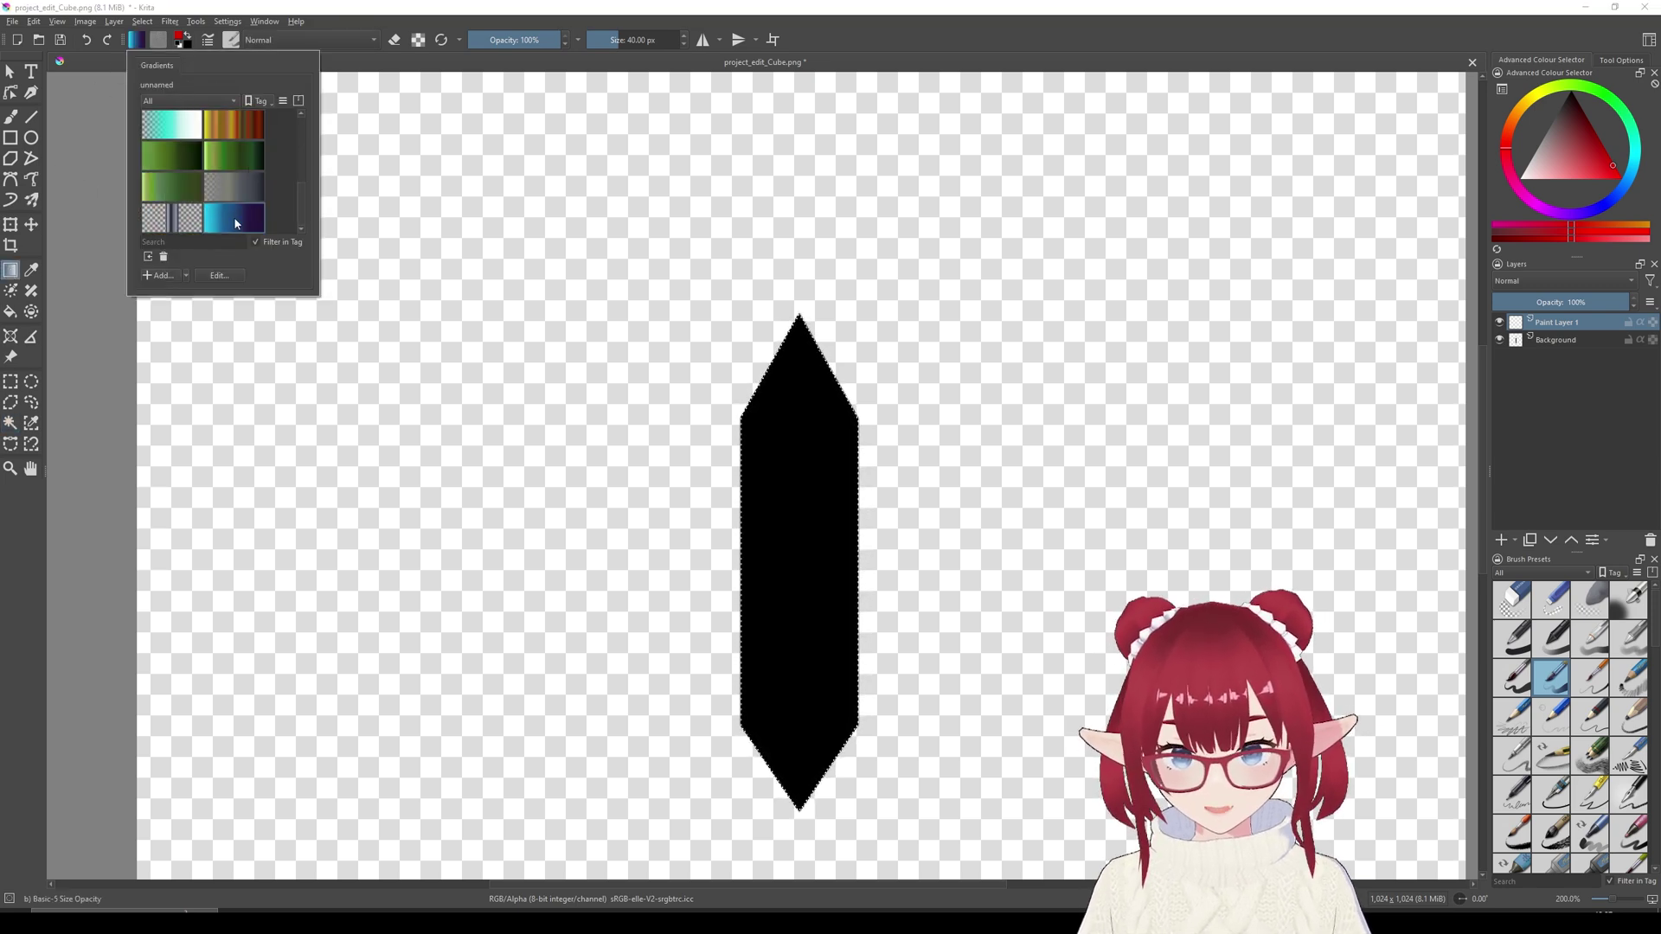
pyautogui.click(811, 9)
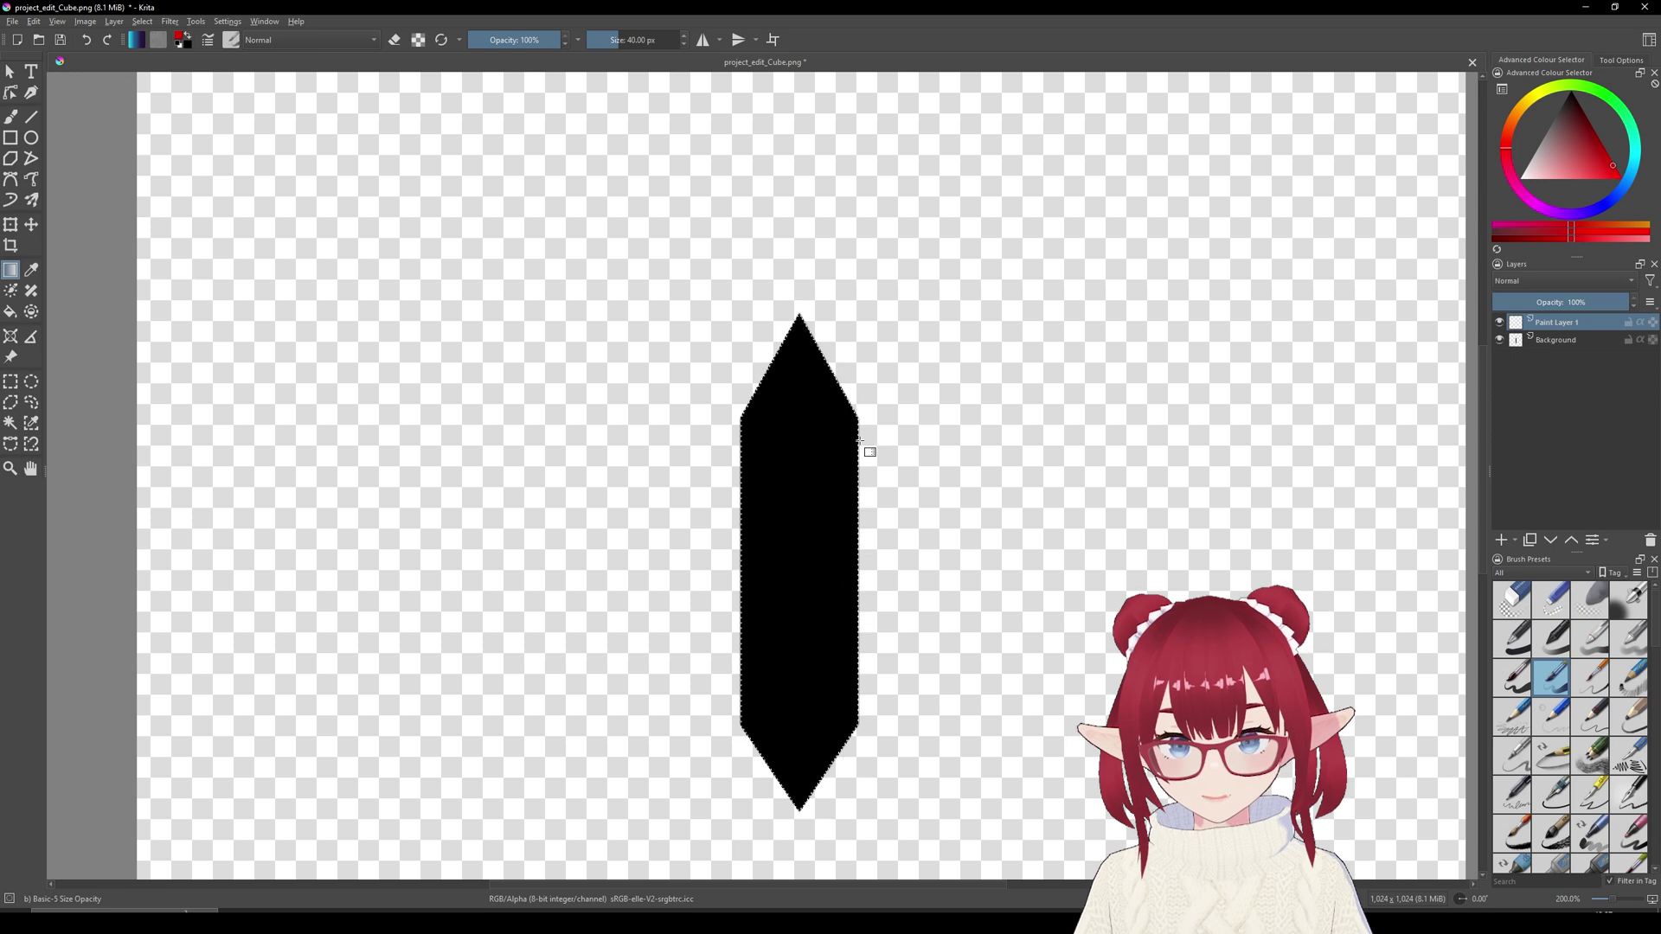
pyautogui.moveTo(794, 581); pyautogui.dragTo(797, 846)
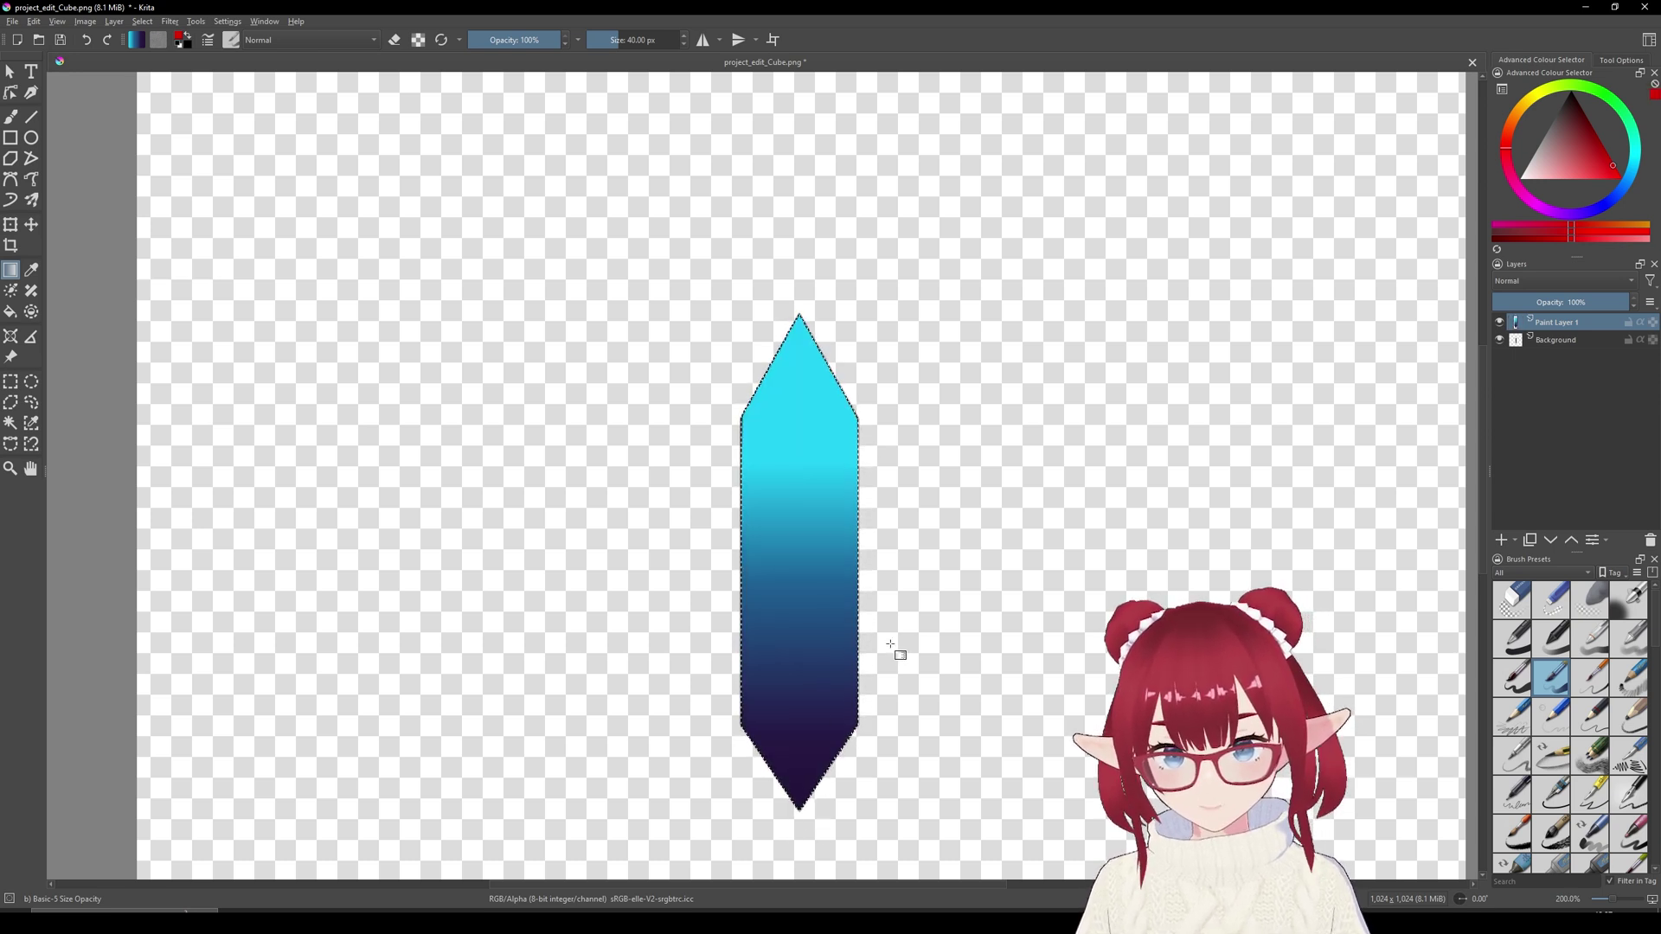
# - Clear the selection and save project_edit_Cube.png with the Background layer hidden, keeping the default PNG options
pyautogui.click(1542, 341)
pyautogui.hotkey('ctrl', 'shift', 'a')
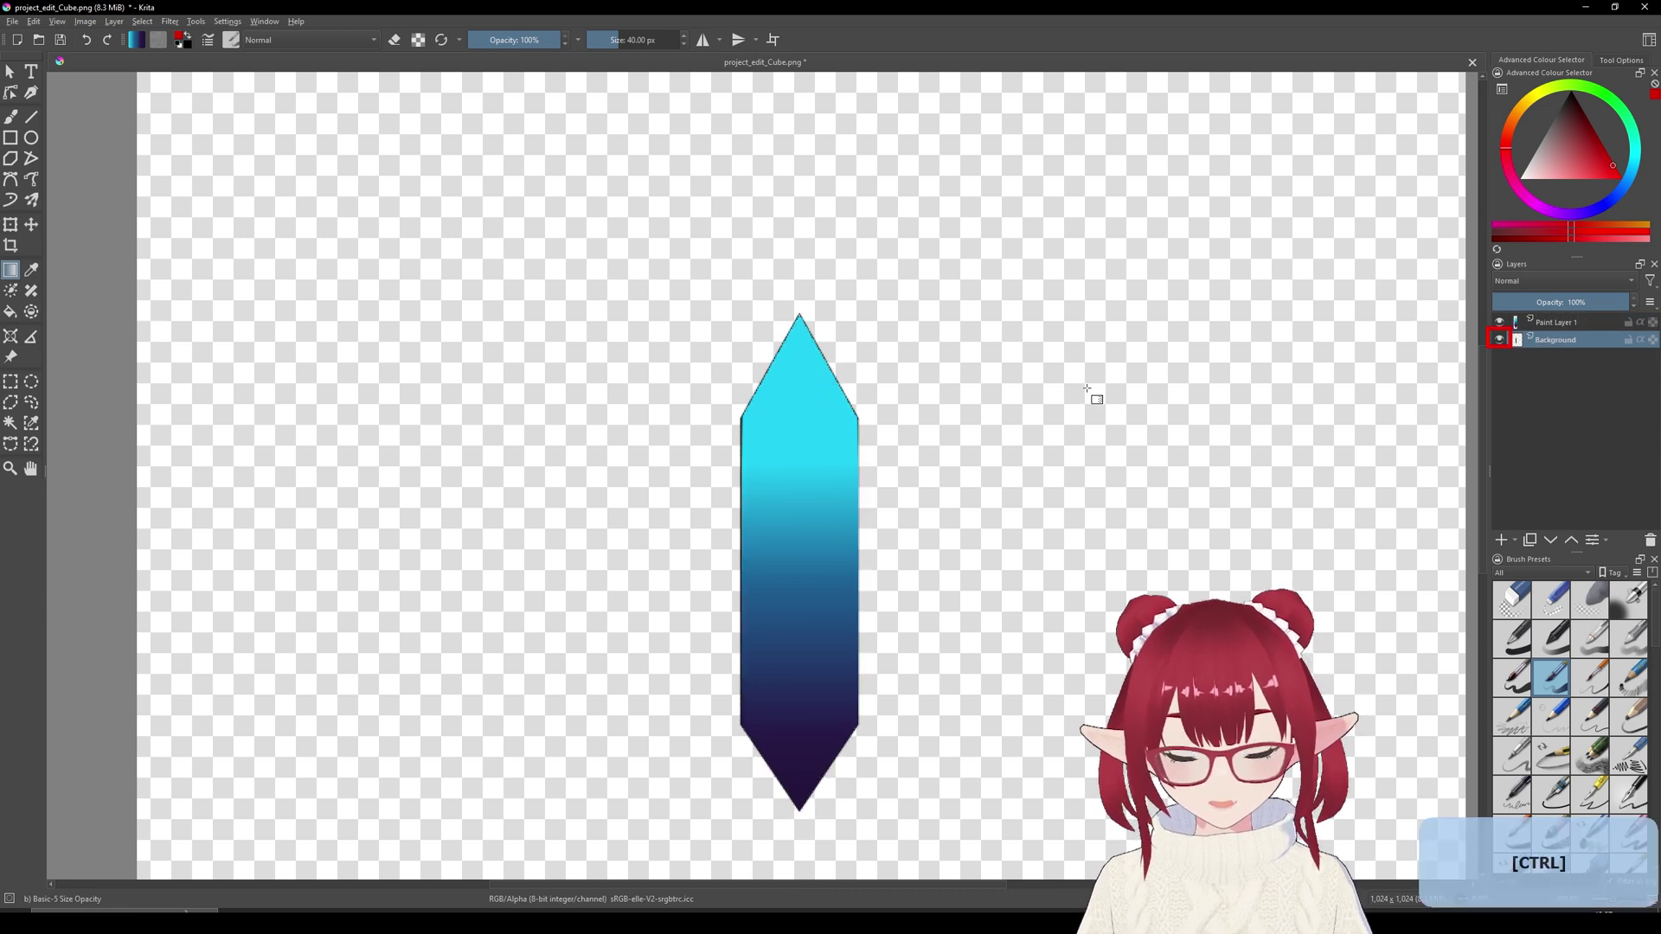
pyautogui.hotkey('ctrl', '-')
pyautogui.hotkey('ctrl', 's')
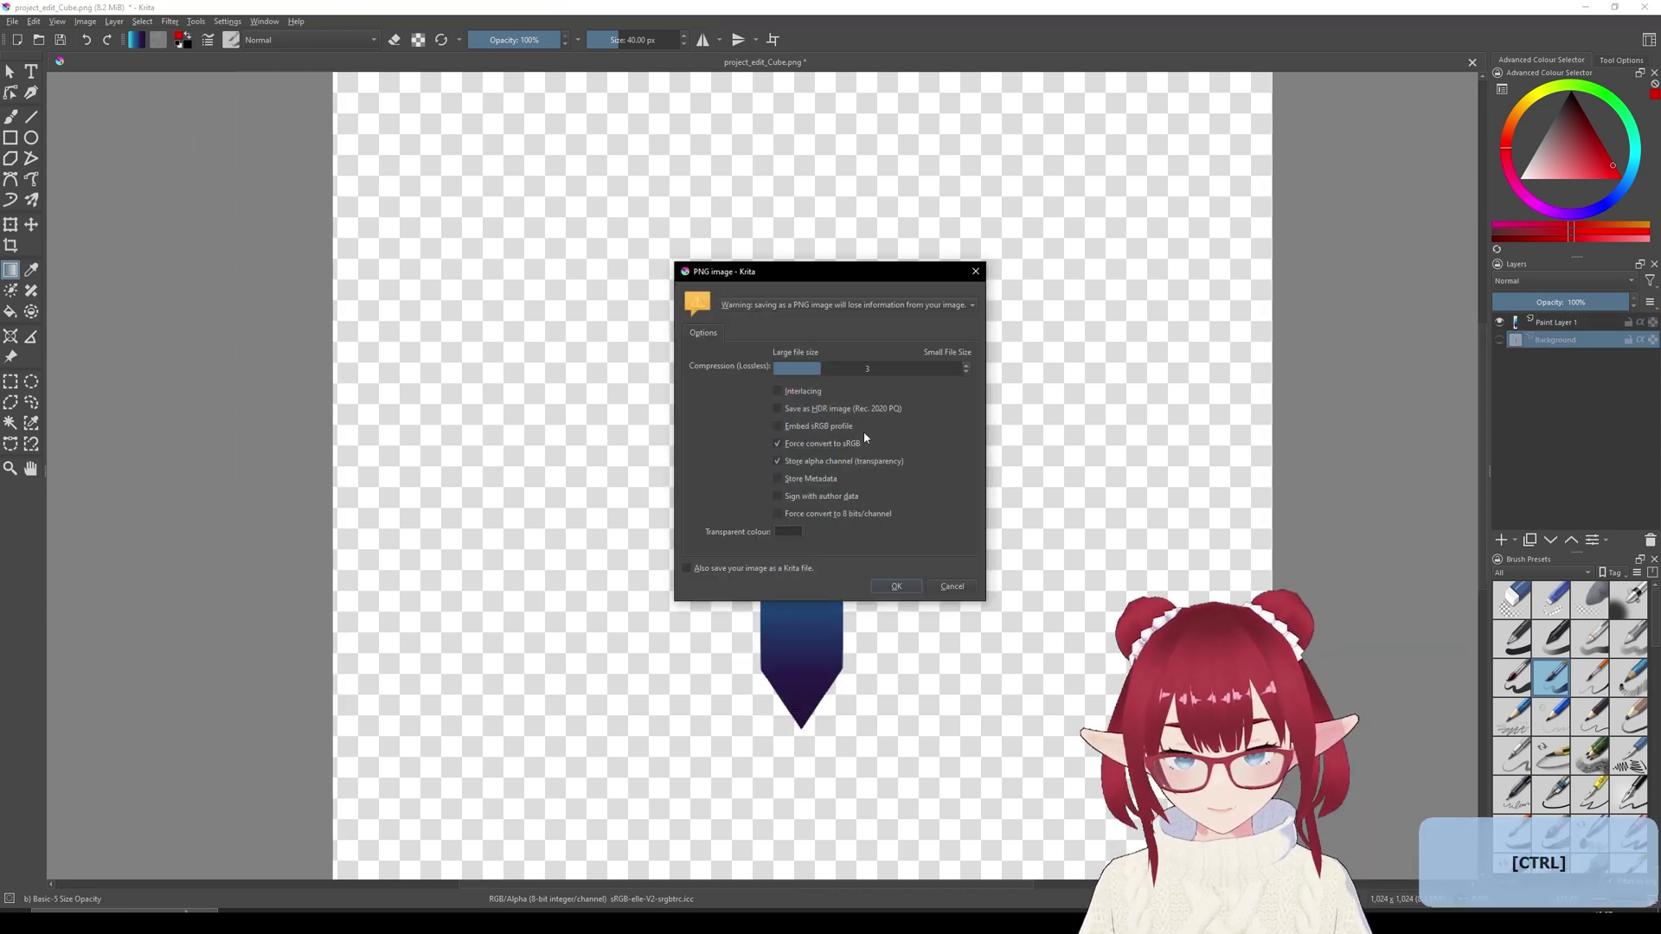
pyautogui.press('Return')
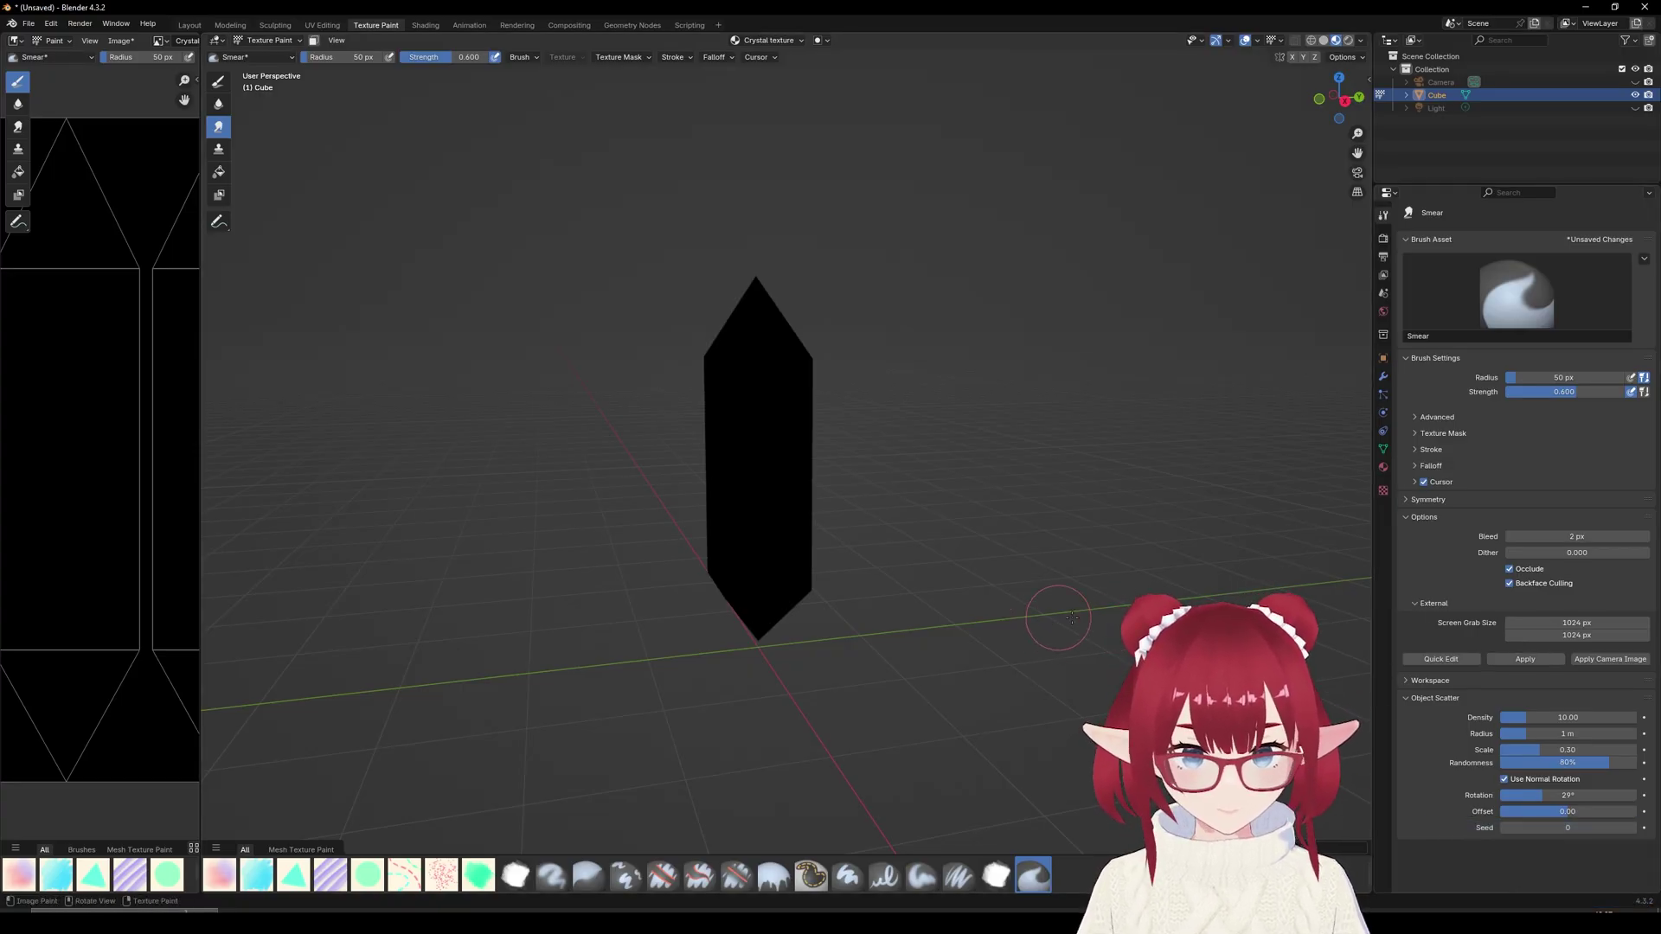
# - Back in Blender, apply the external edit to the crystal and inspect the painted side and its edges up close
pyautogui.click(1528, 663)
pyautogui.moveTo(1021, 571); pyautogui.dragTo(1047, 581, button='middle')
pyautogui.keyDown('shift'); pyautogui.moveTo(861, 505); pyautogui.dragTo(834, 523, button='middle'); pyautogui.keyUp('shift')
pyautogui.scroll(6, 834, 523)
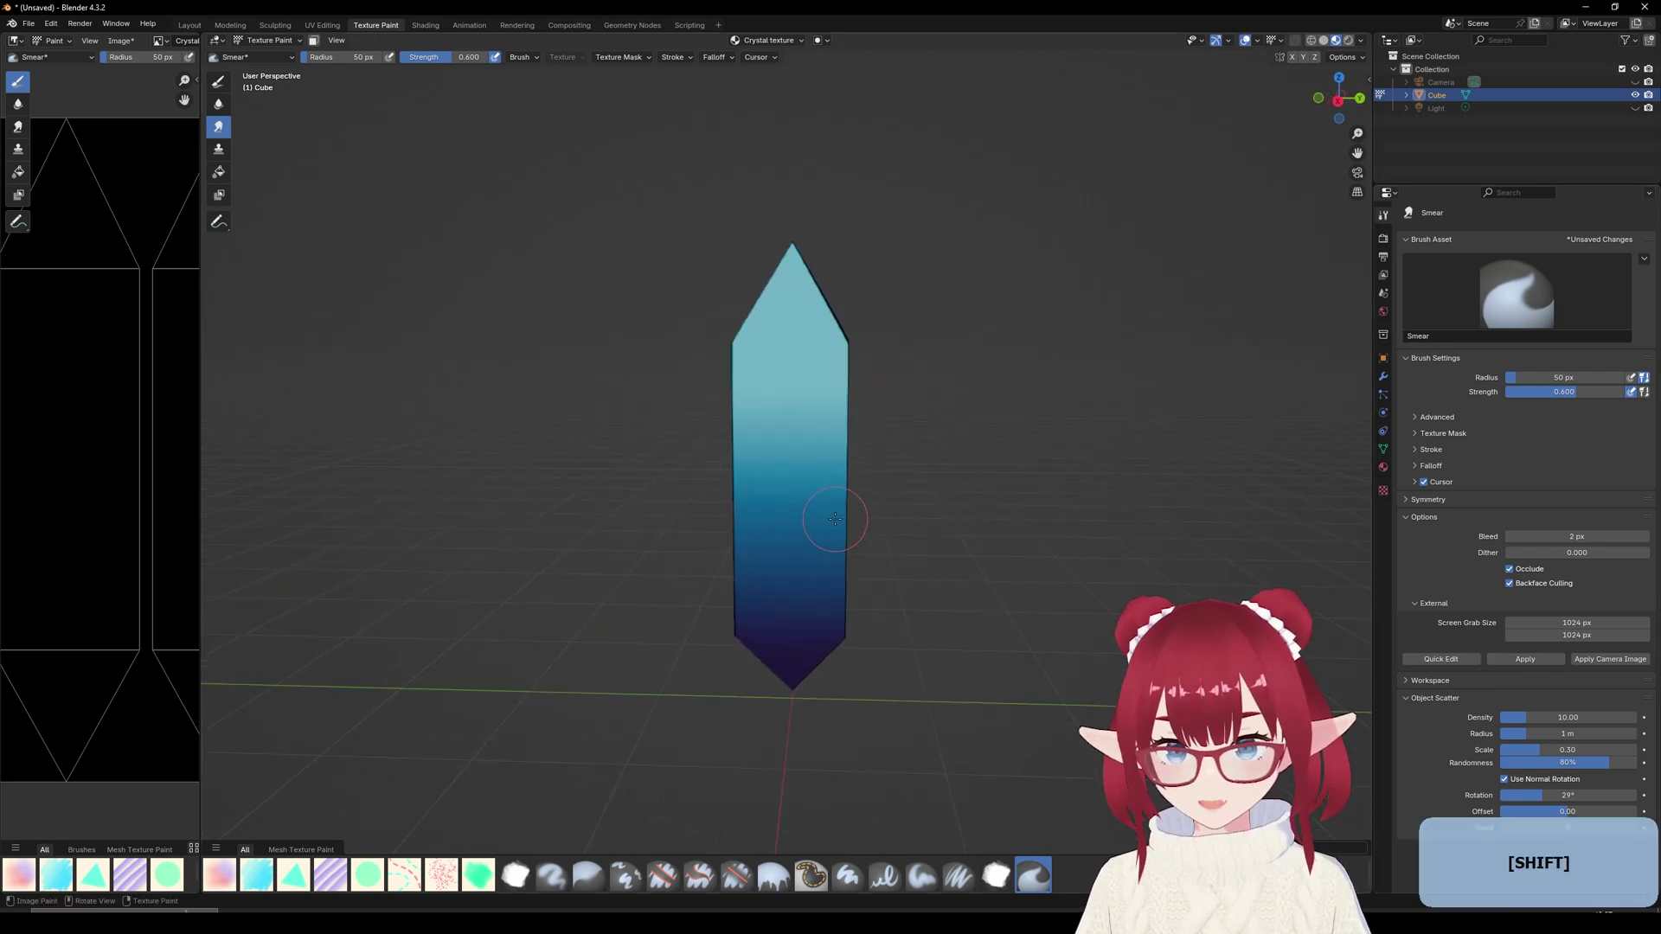
pyautogui.moveTo(961, 519); pyautogui.dragTo(873, 247, button='middle')
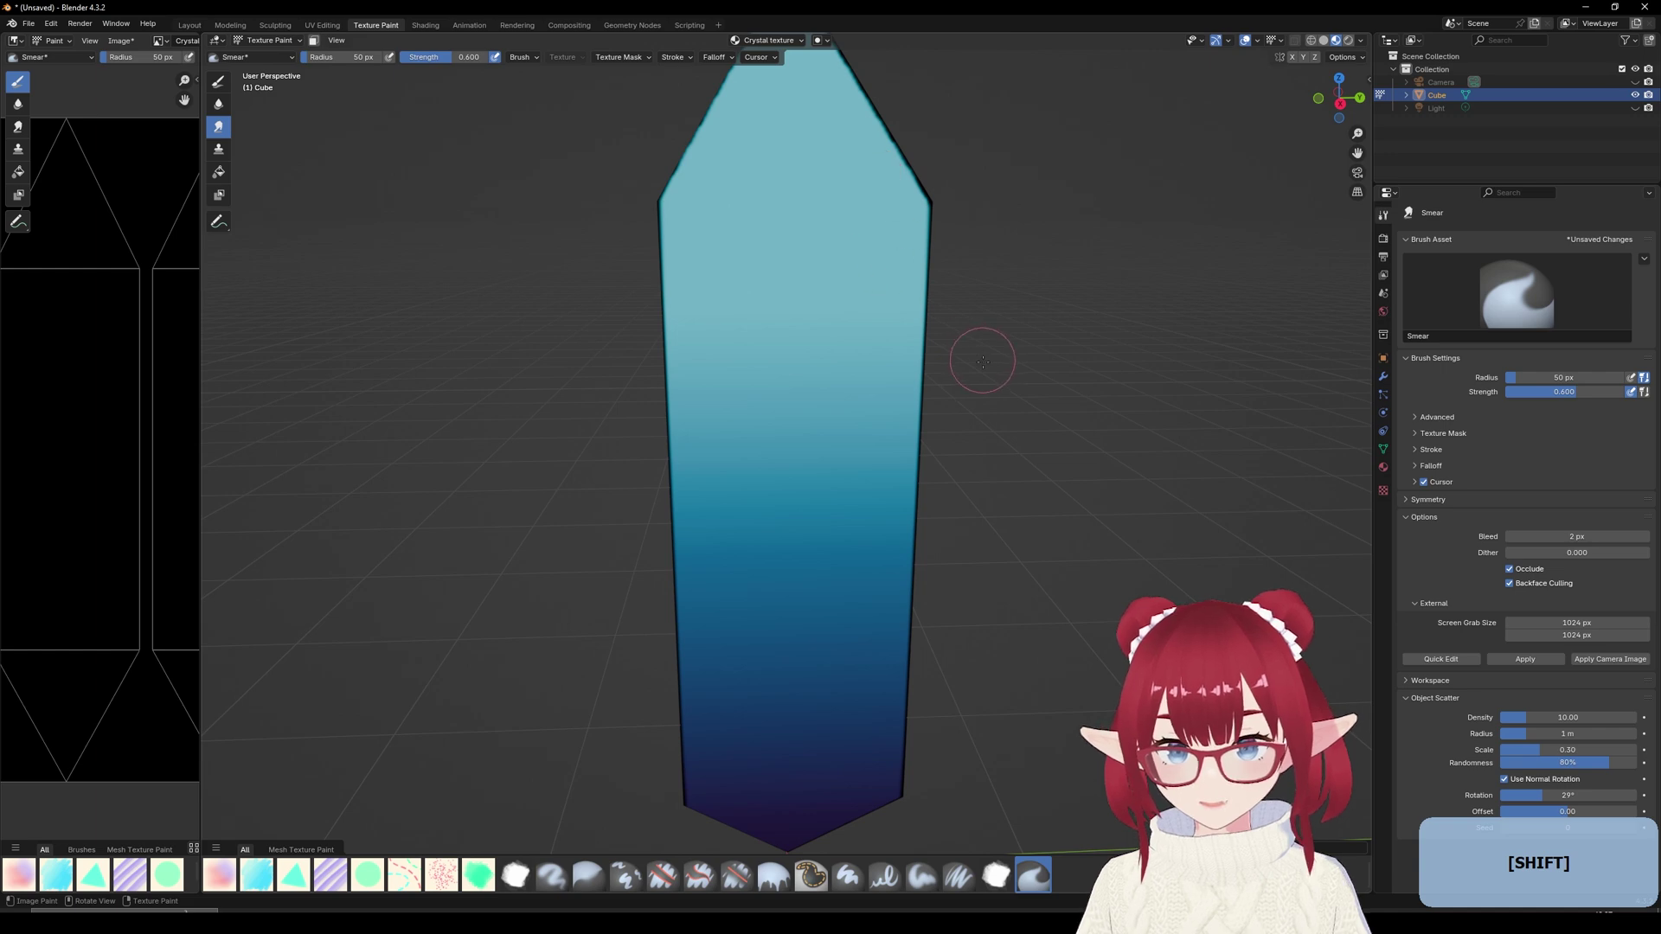
pyautogui.scroll(-4, 983, 361)
pyautogui.moveTo(982, 362); pyautogui.dragTo(958, 487, button='middle')
# - Return to the gradient image in Krita with Paint Layer 1 active, and undo the last texture application in Blender
pyautogui.hotkey('alt', 'Tab')
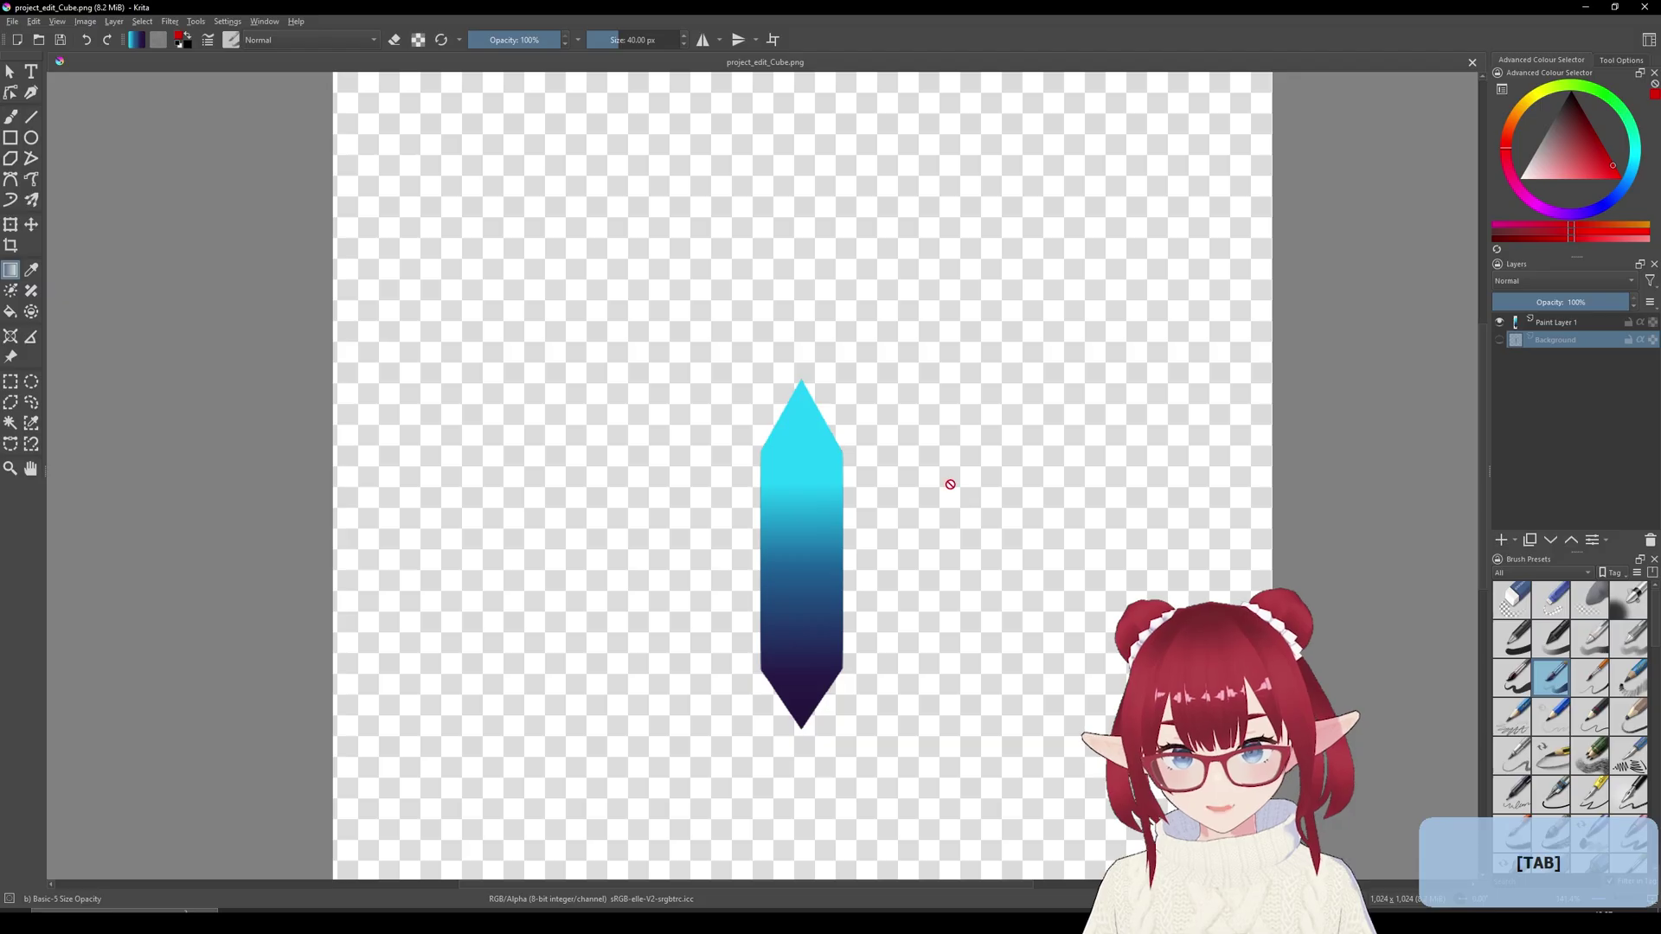
pyautogui.scroll(3, 889, 549)
pyautogui.scroll(-1, 951, 528)
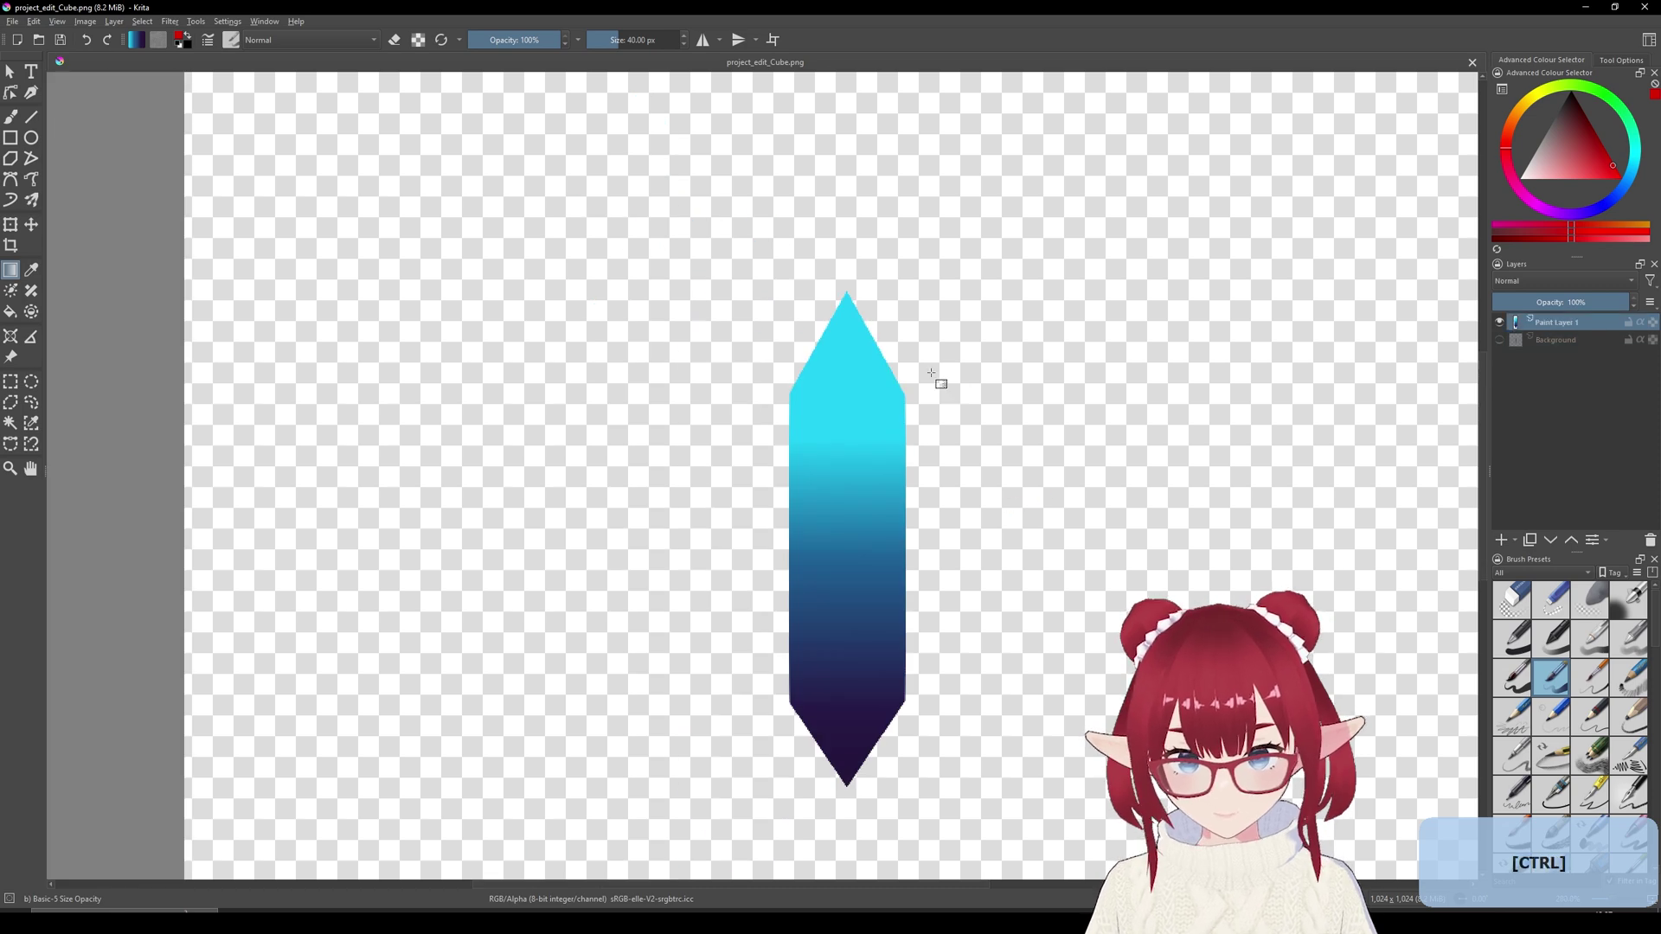
pyautogui.hotkey('alt', 'Tab')
pyautogui.hotkey('ctrl', 'z')
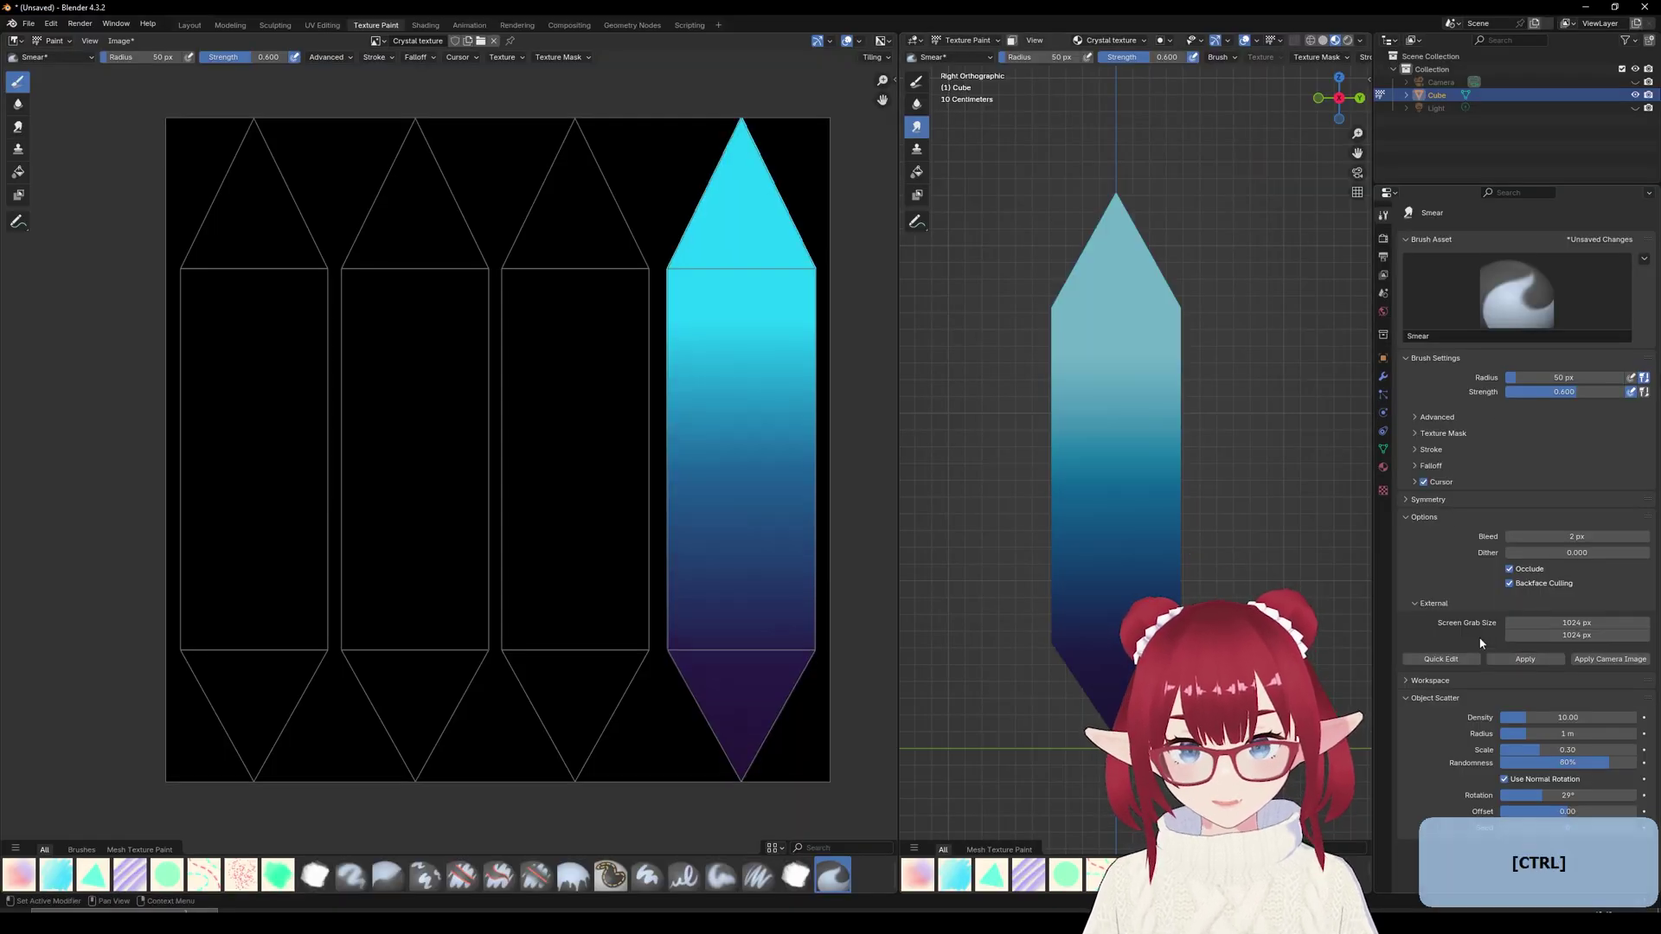
# - Save the painted texture image as Crystal texture.png
pyautogui.moveTo(1134, 403)
pyautogui.keyDown('shift'); pyautogui.mouseDown(button='middle')
pyautogui.moveTo(1066, 471)
pyautogui.moveTo(978, 475)
pyautogui.moveTo(1050, 453)
pyautogui.moveTo(1168, 458)
pyautogui.mouseUp(button='middle'); pyautogui.keyUp('shift')
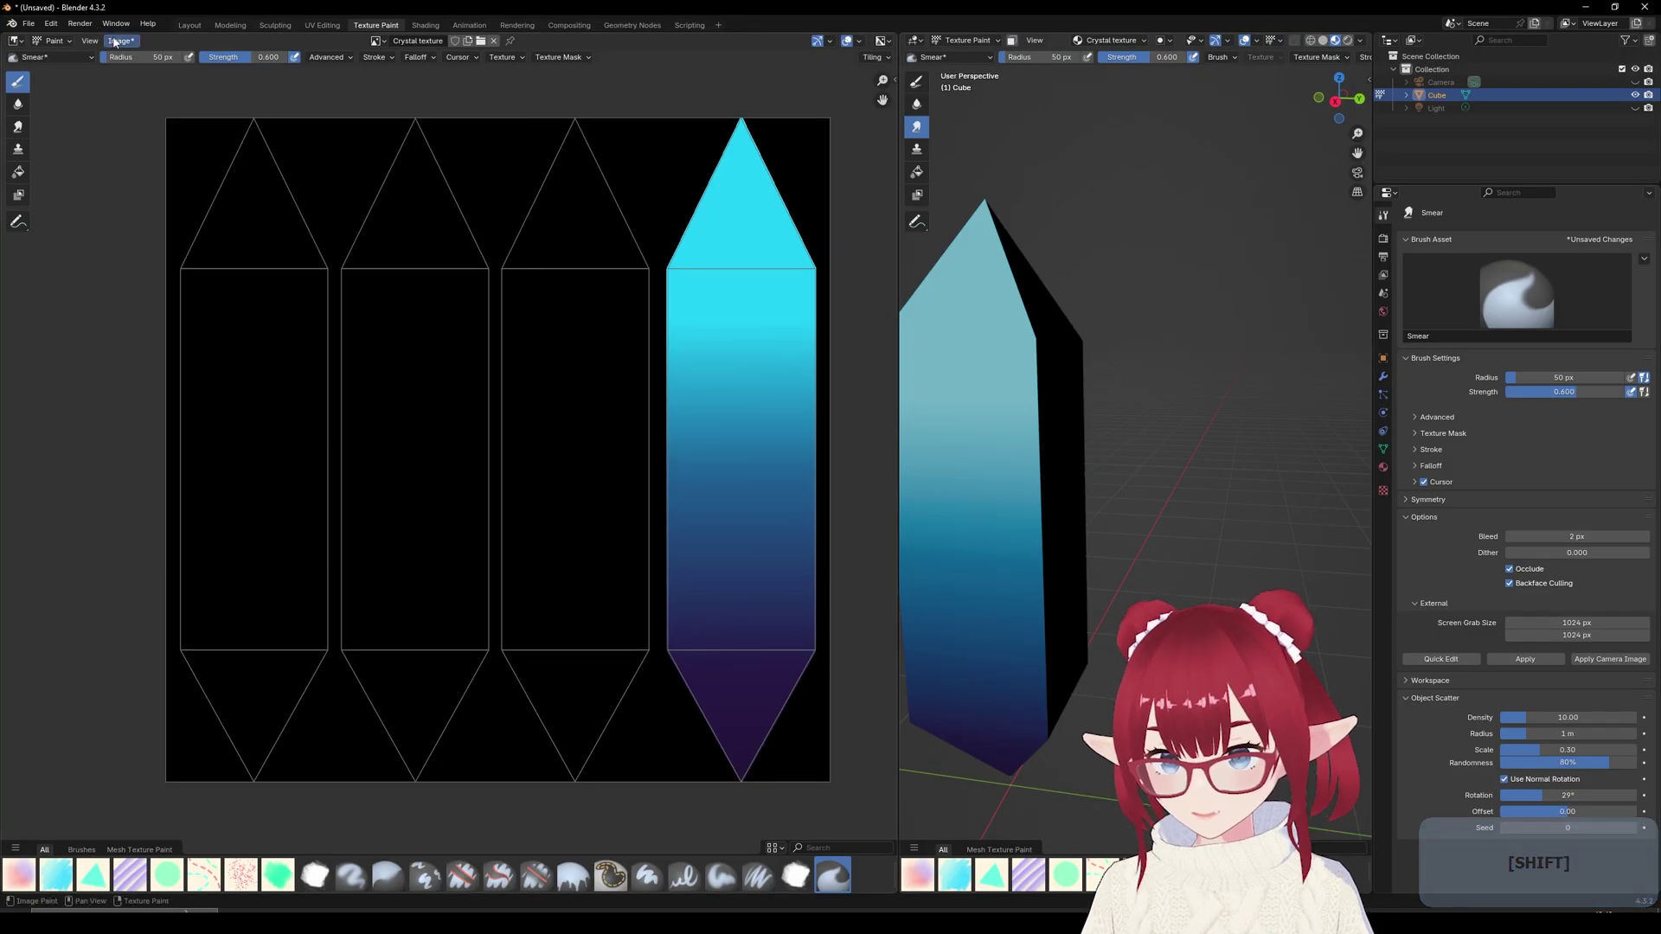
pyautogui.click(115, 42)
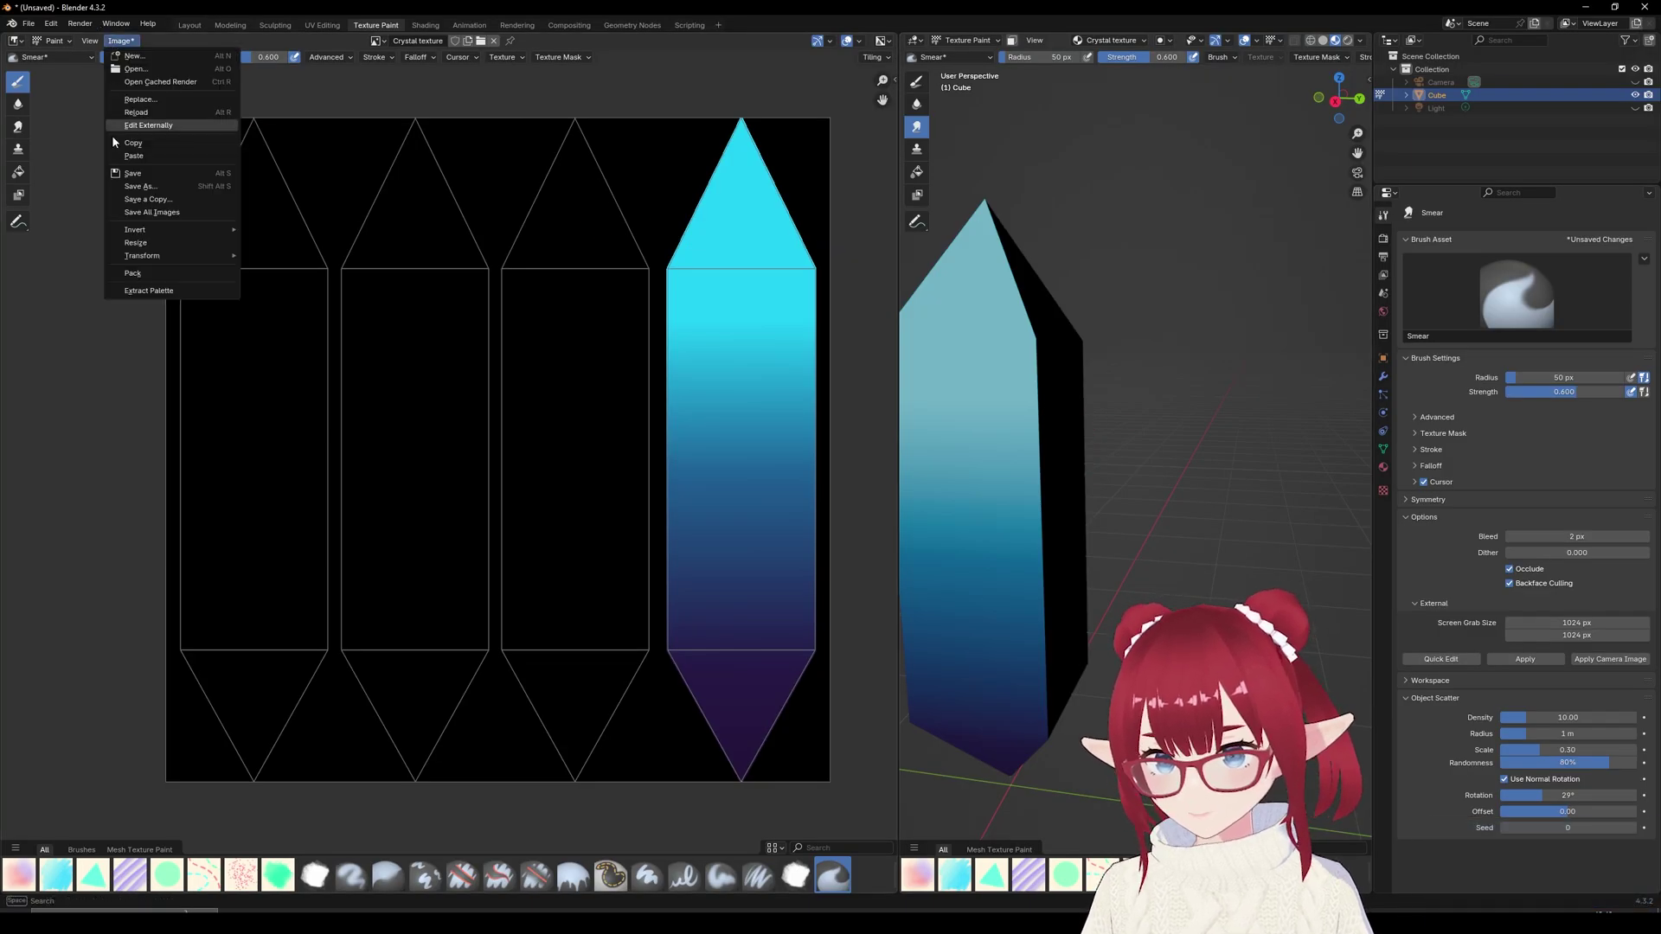
pyautogui.click(138, 186)
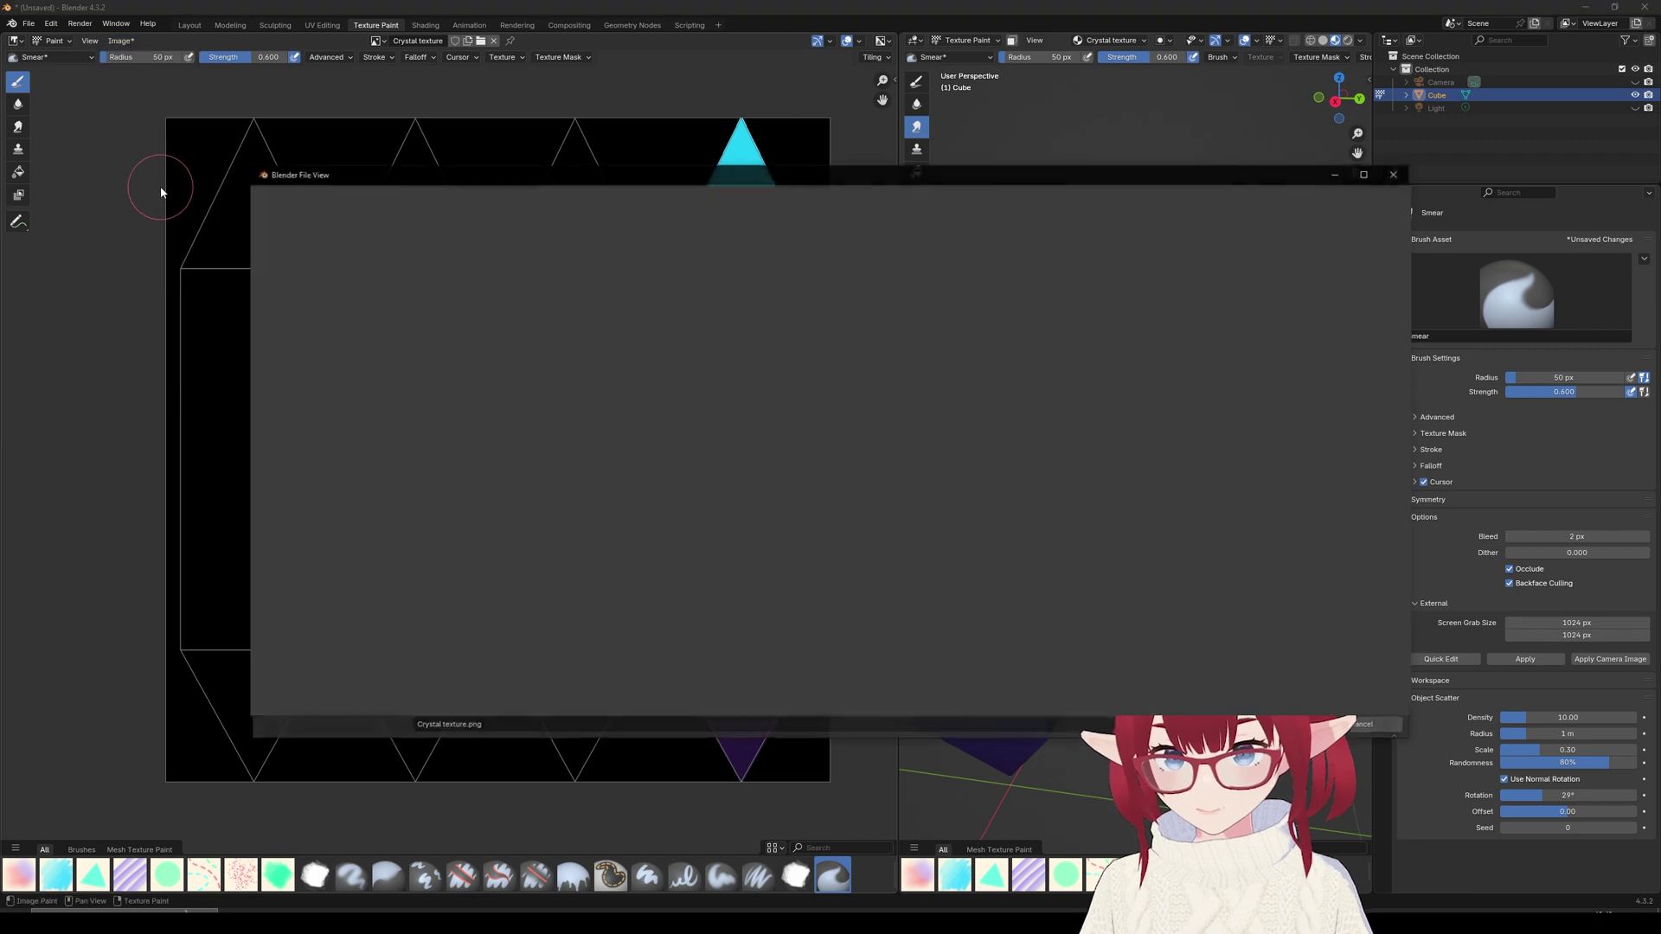
pyautogui.press('Return')
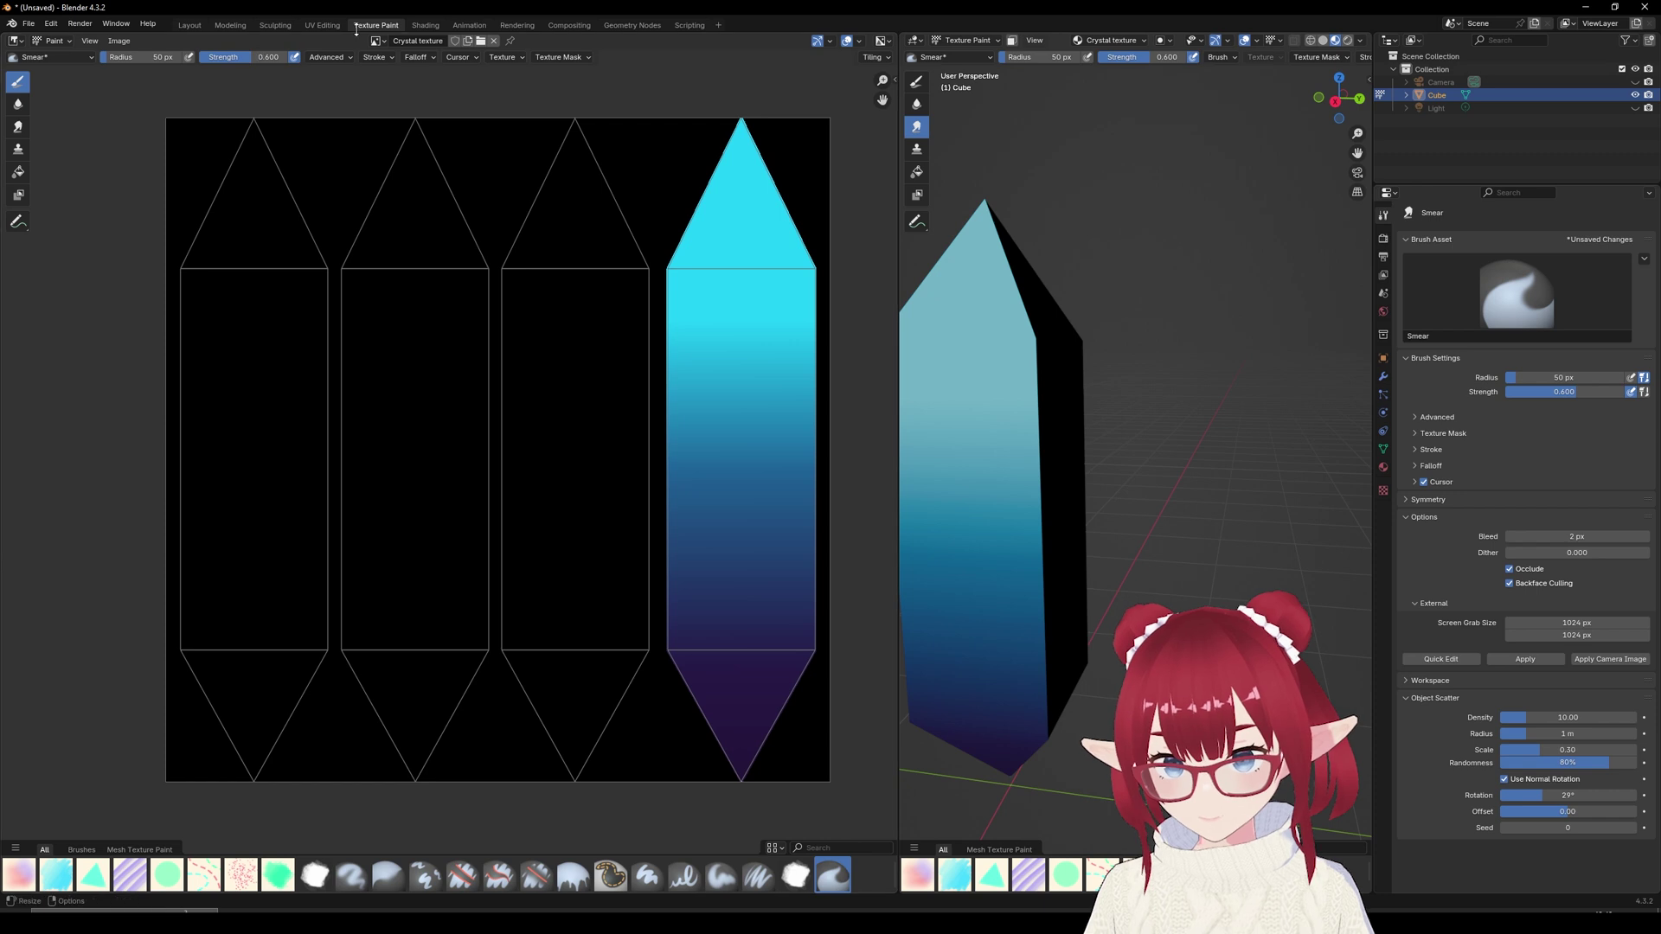
# - Export the crystal's UV layout from the UV Editing workspace as Crystal_UV_Layout.png
pyautogui.click(308, 26)
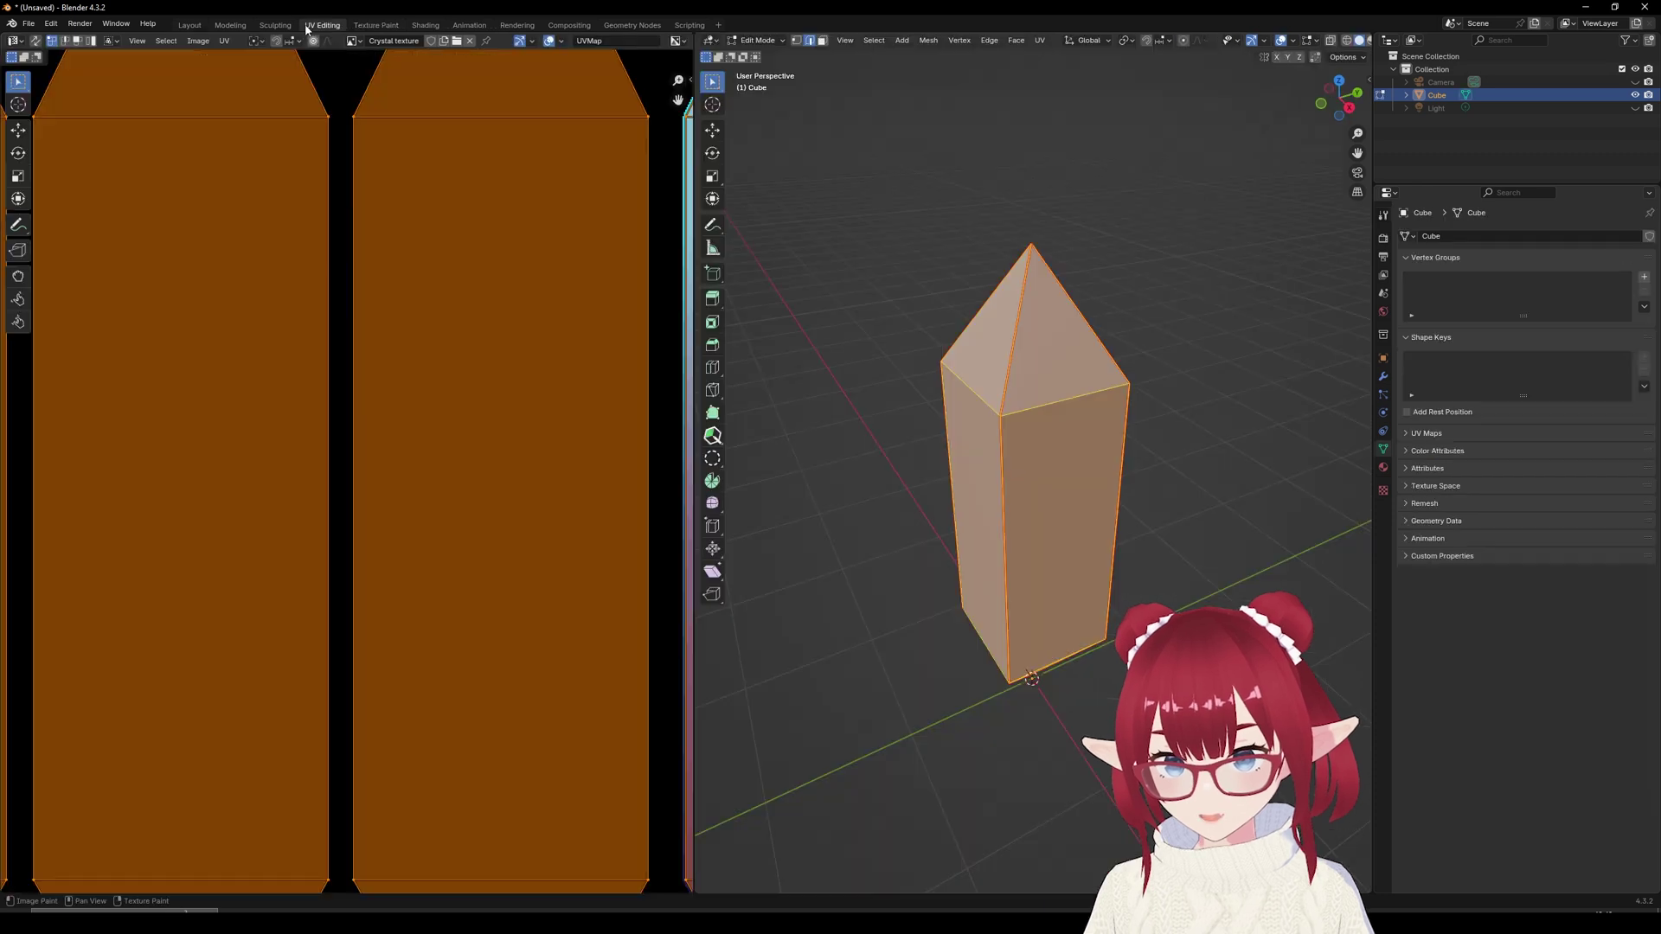
pyautogui.scroll(-6, 201, 192)
pyautogui.keyDown('shift'); pyautogui.moveTo(263, 285); pyautogui.dragTo(279, 283, button='middle'); pyautogui.keyUp('shift')
pyautogui.scroll(2, 315, 275)
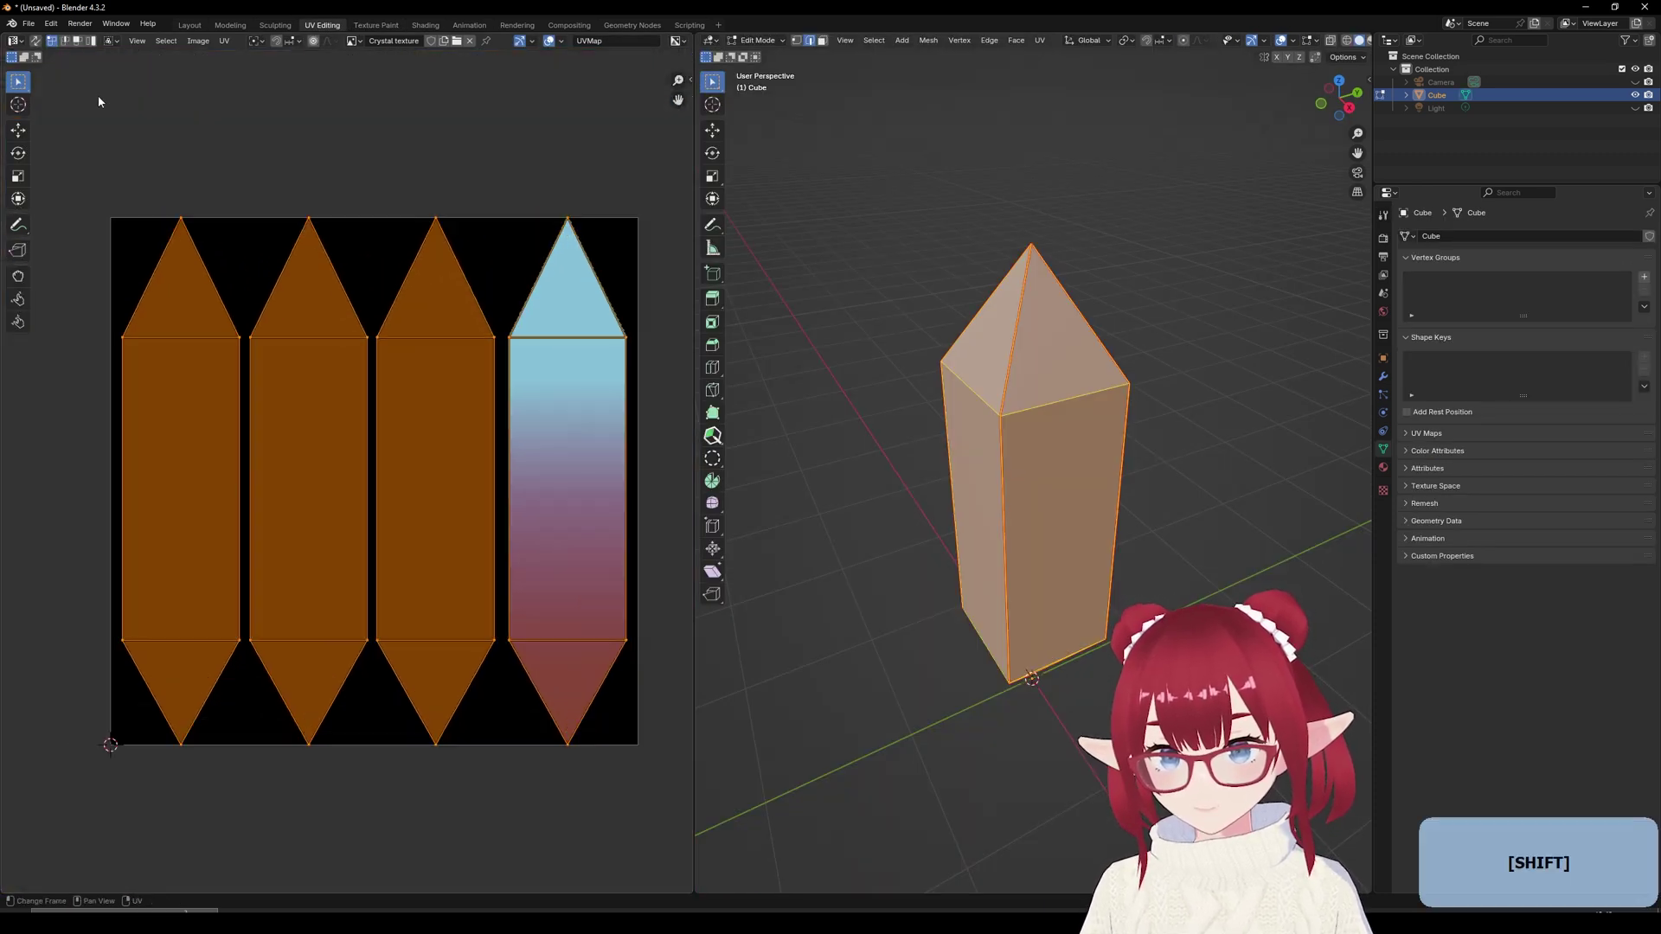
pyautogui.click(224, 41)
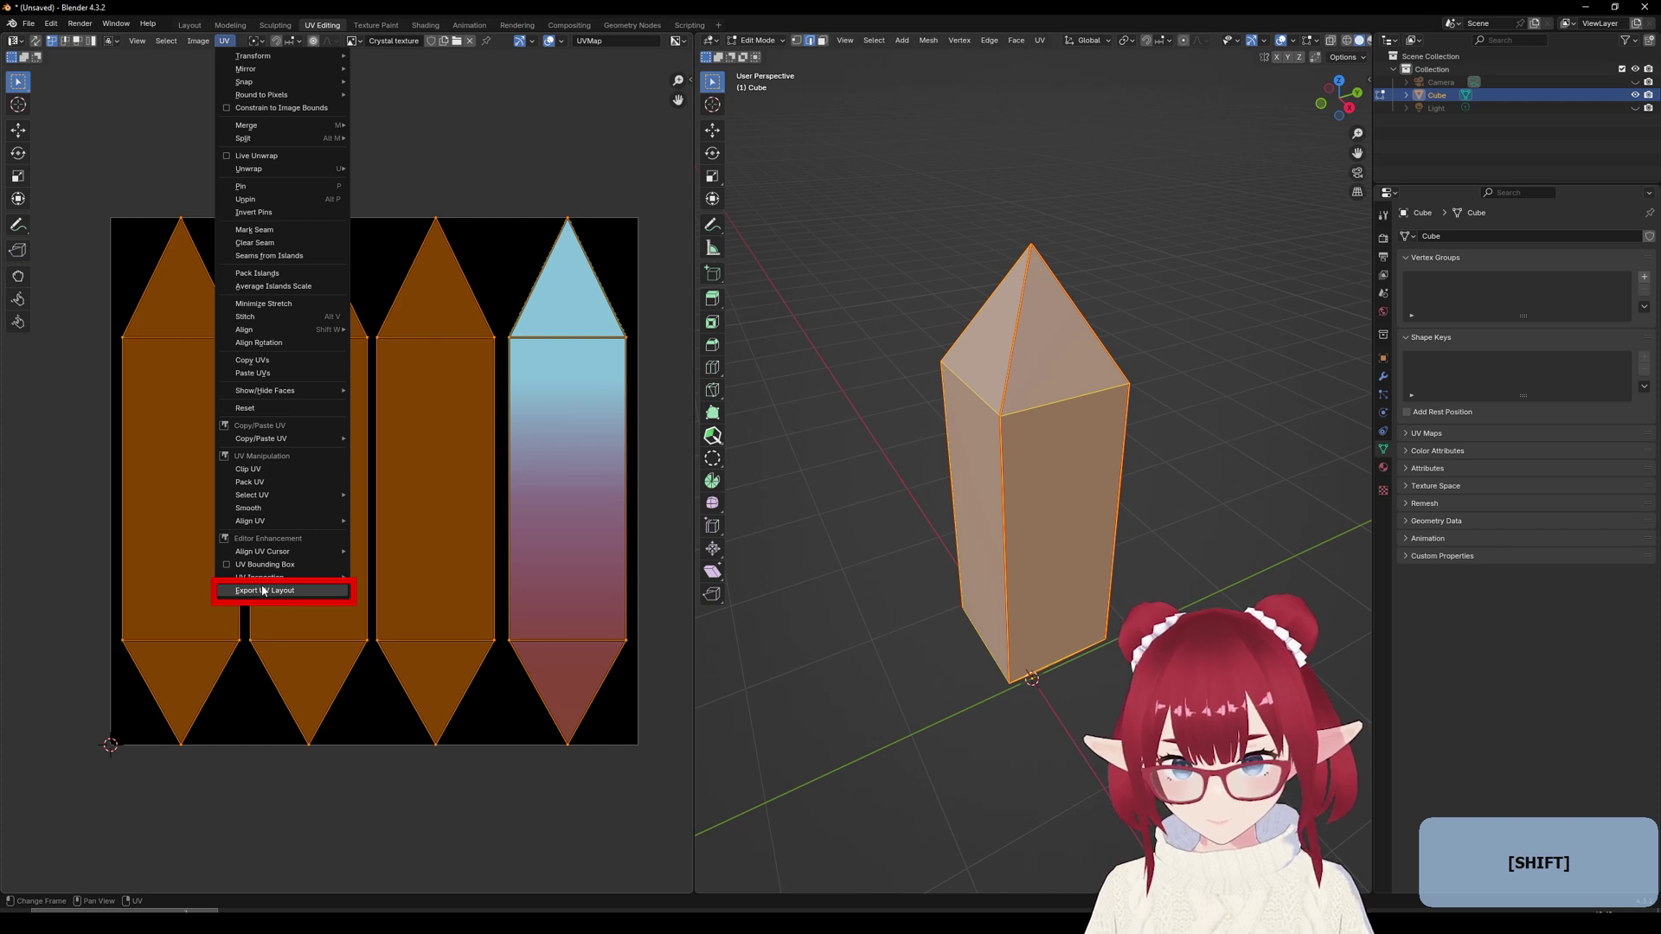
pyautogui.press('Return')
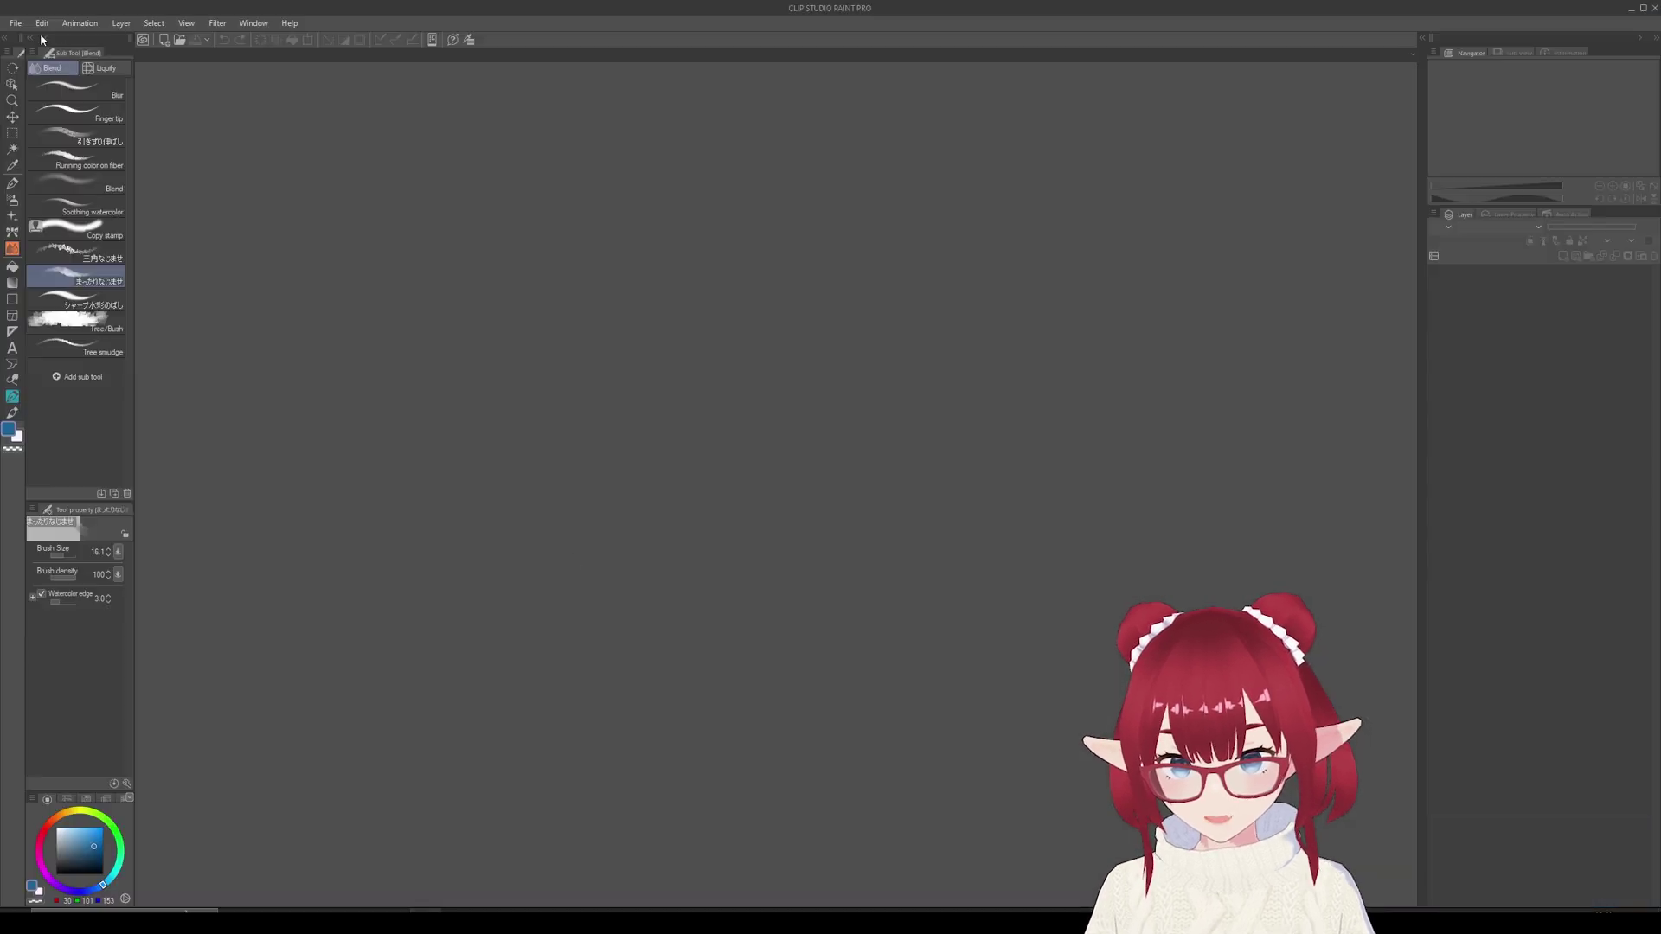
# - Open Crystal texture.png and Crystal_UV_Layout.png in Clip Studio Paint and paste the layout as a layer above the texture
pyautogui.click(15, 24)
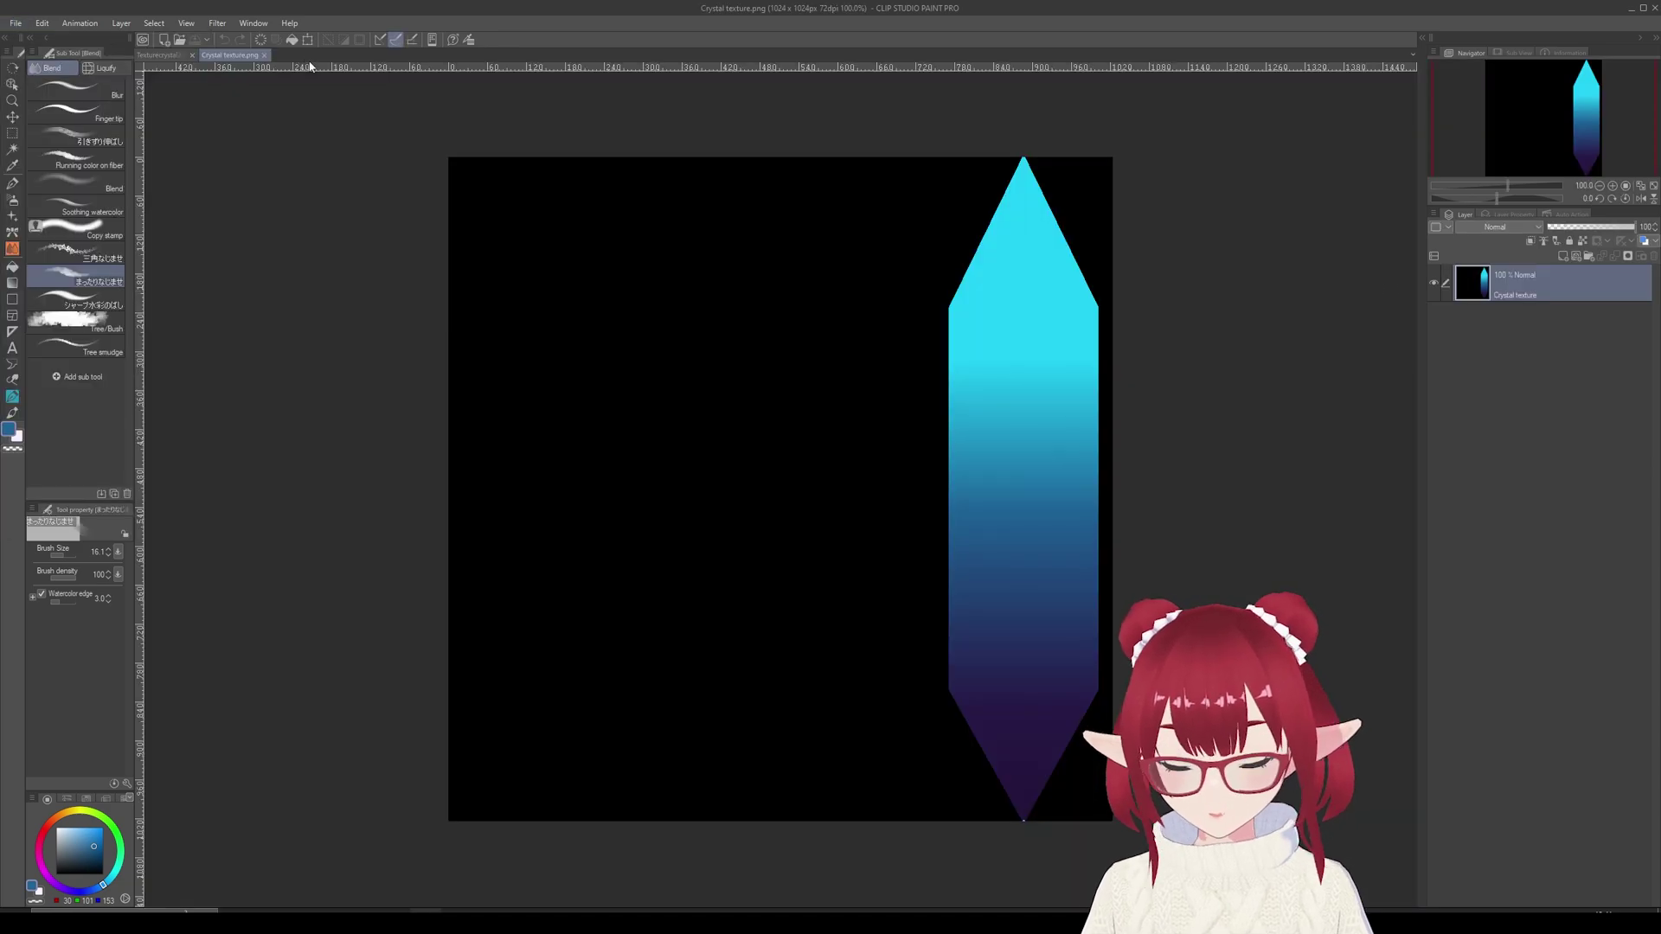
pyautogui.click(12, 26)
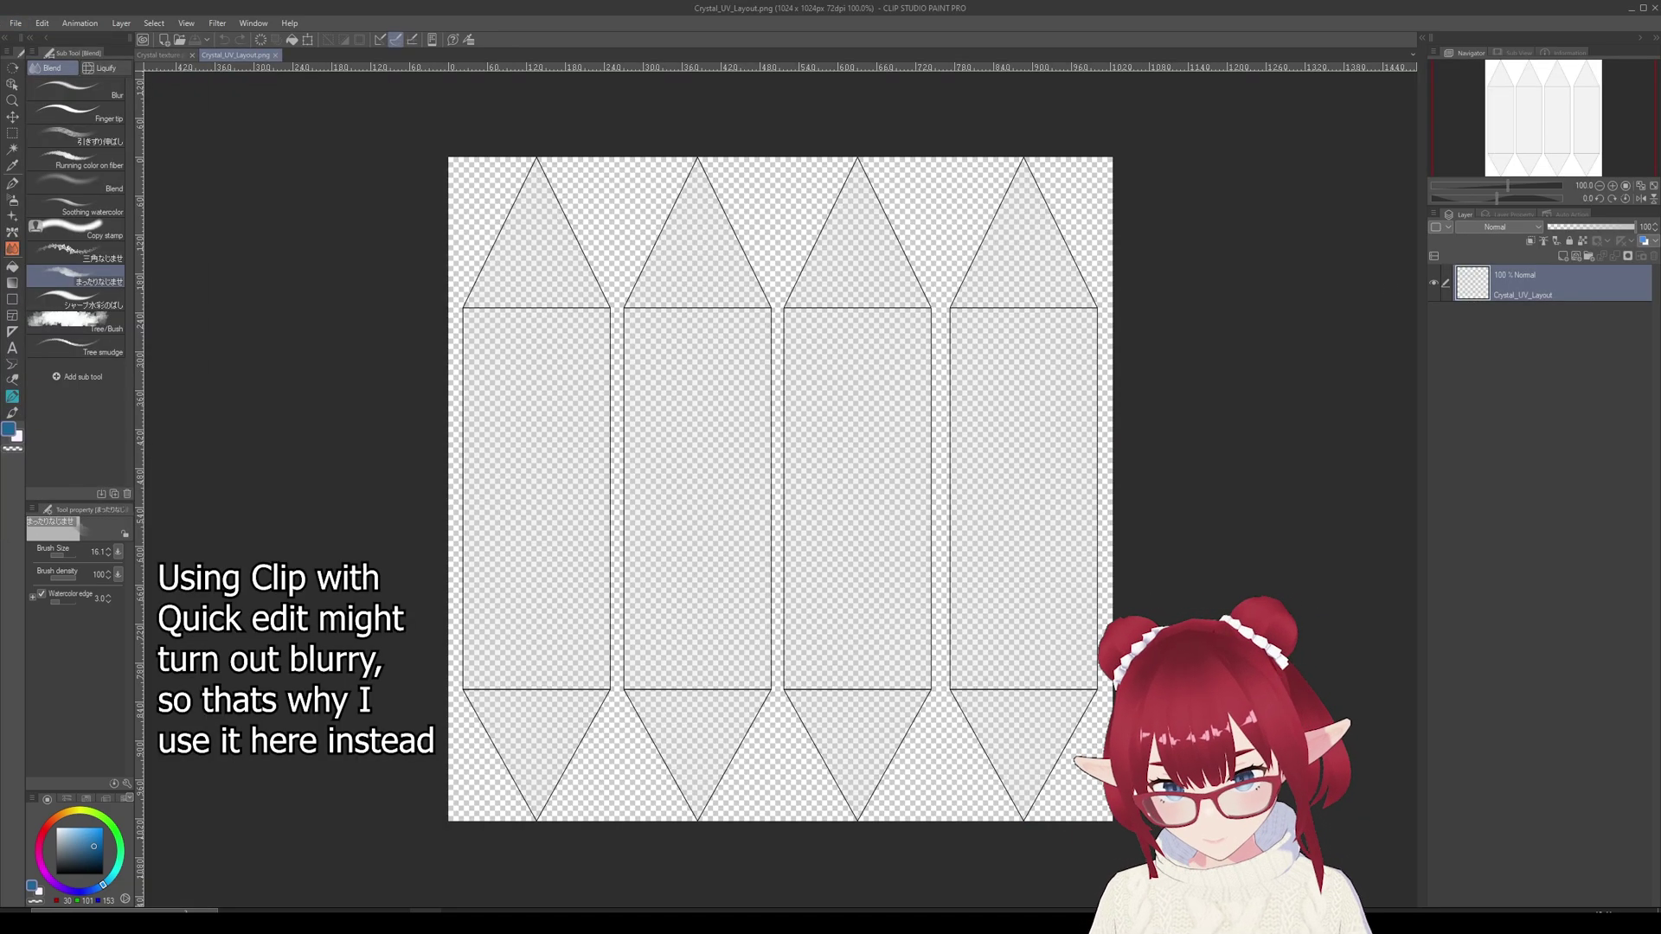
pyautogui.press('ctrl')
pyautogui.click(165, 57)
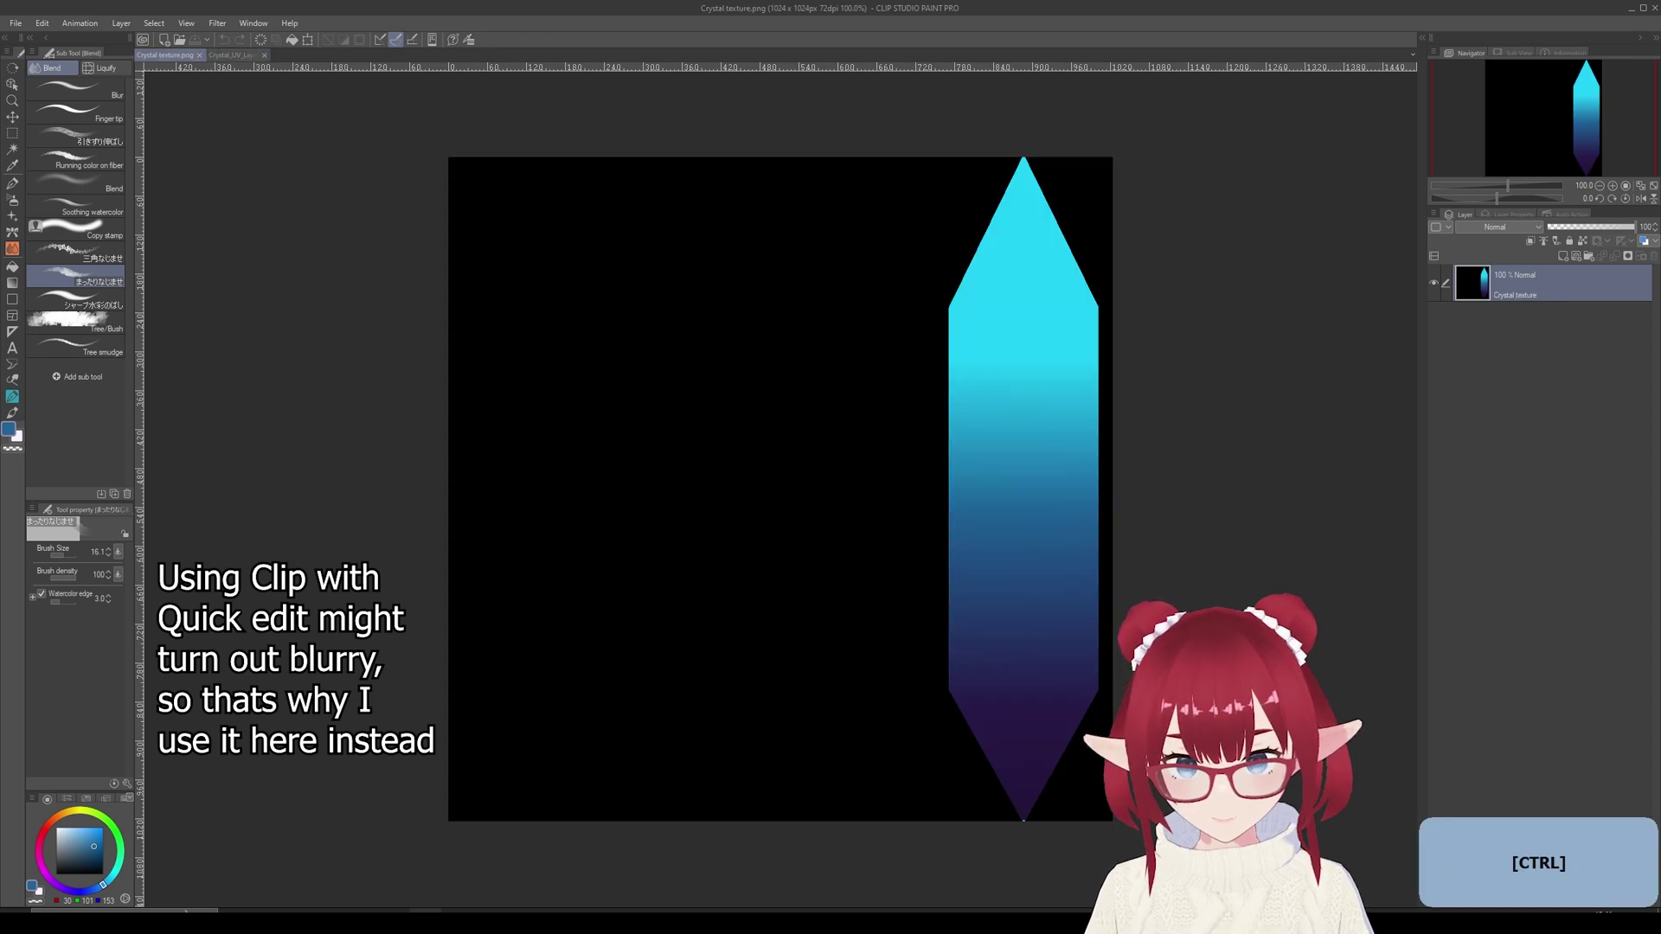
pyautogui.hotkey('ctrl', 'v')
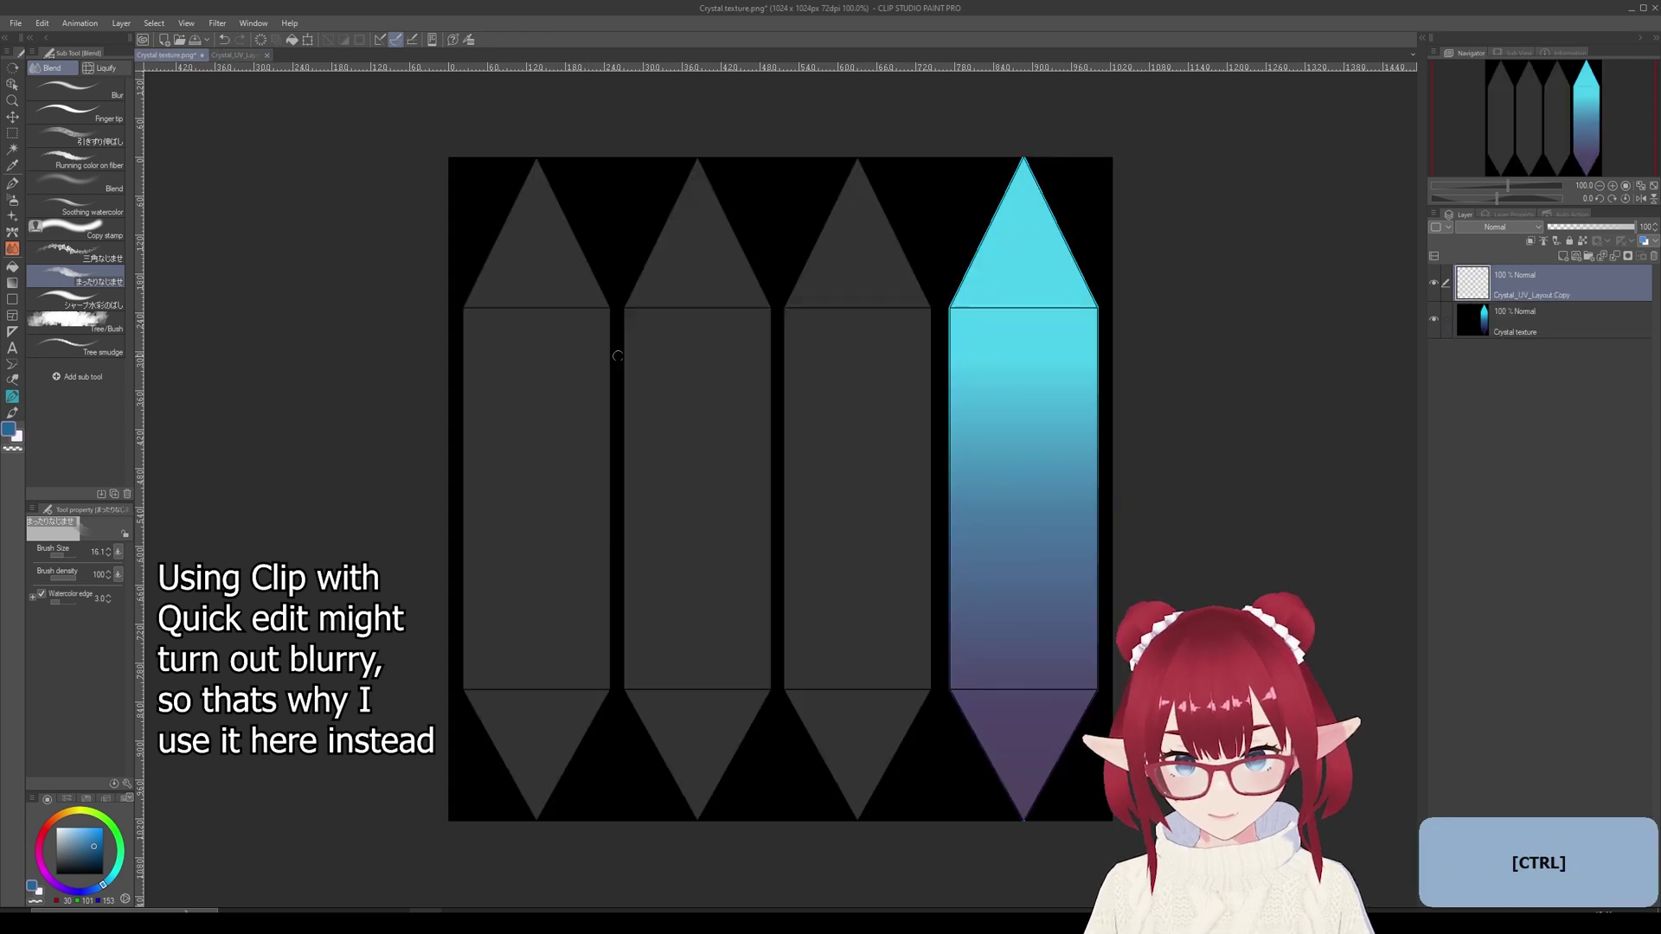
# - Hide the UV layout layer and select all black areas around the gradient crystal on the Crystal texture layer
pyautogui.click(1529, 322)
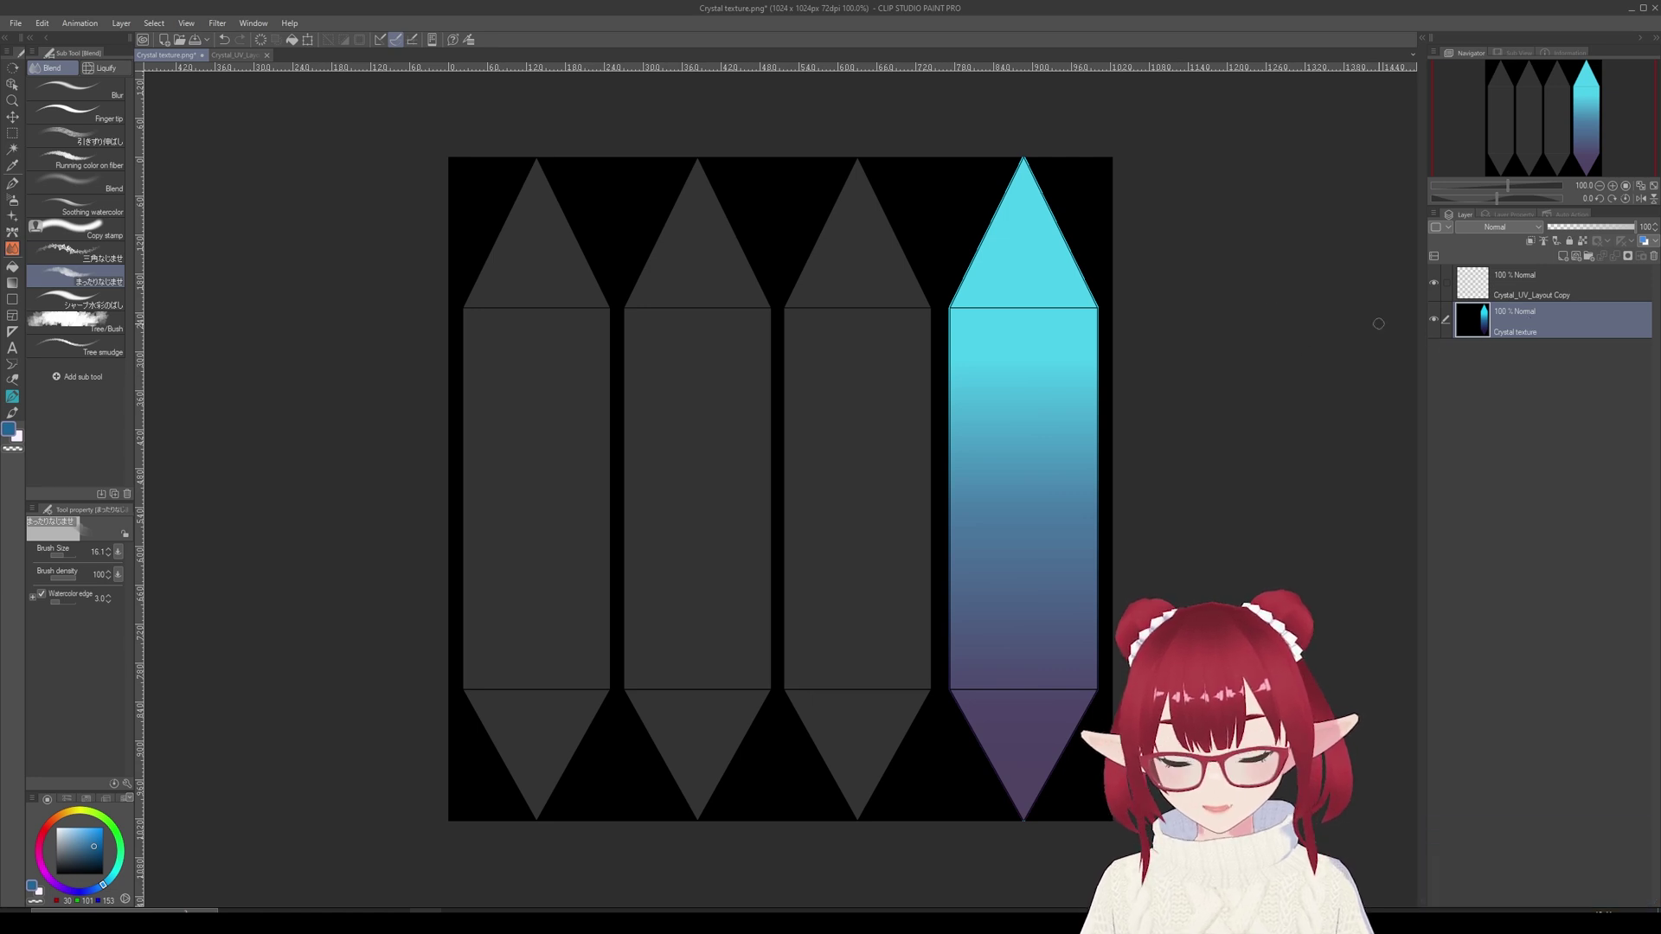
pyautogui.click(12, 149)
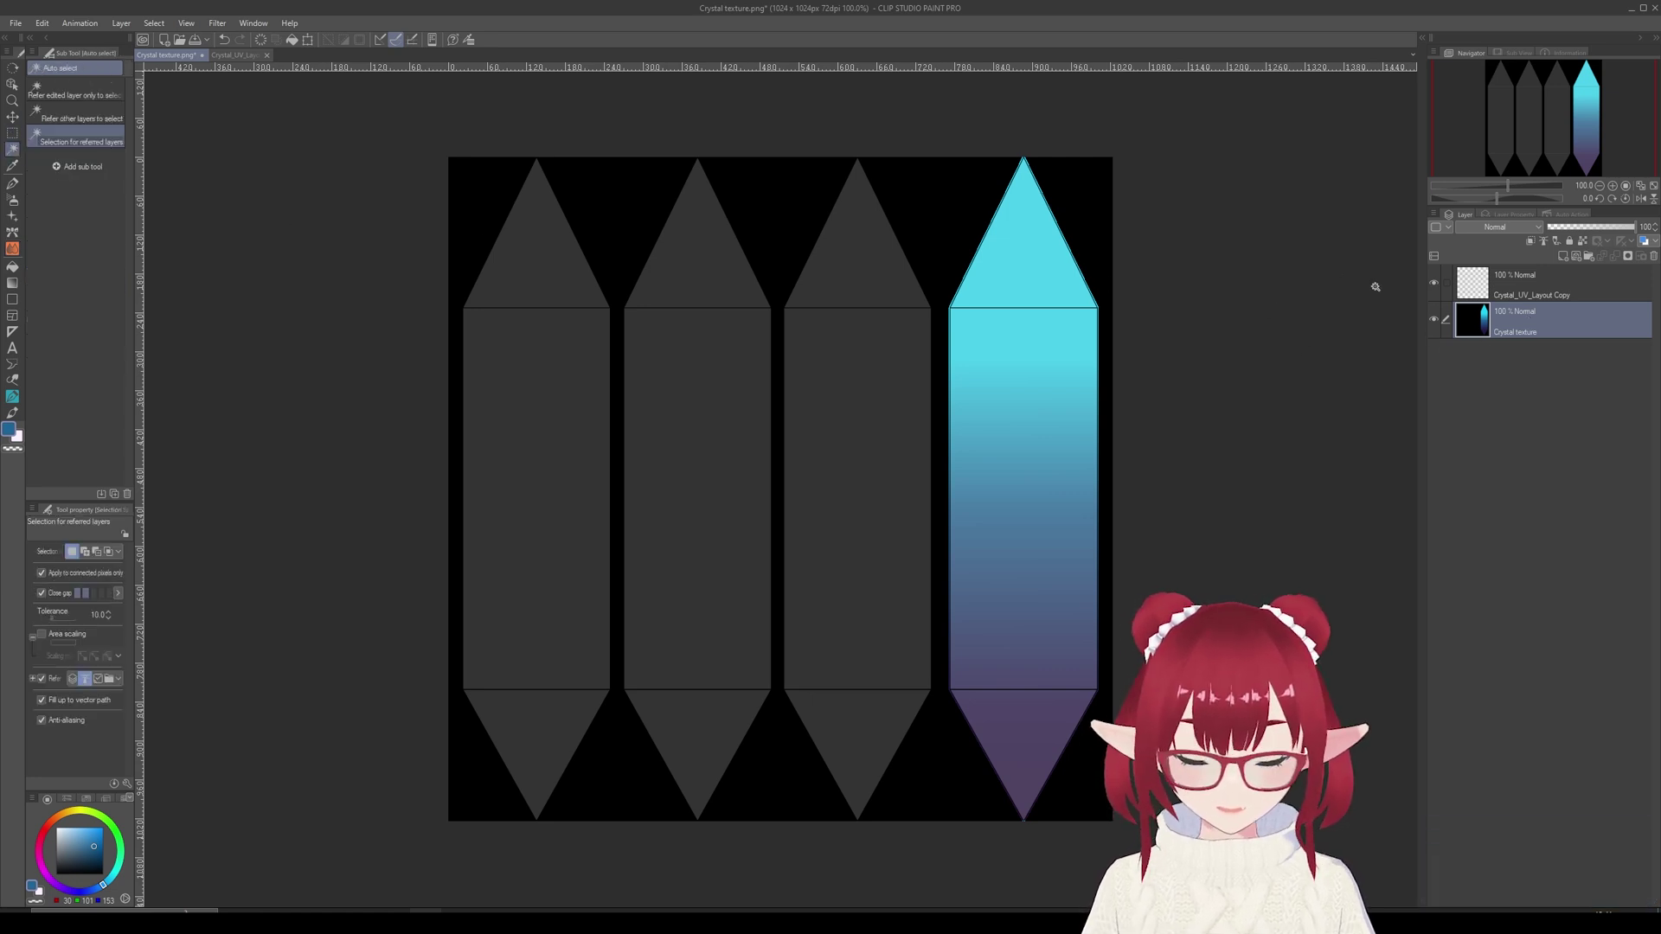
pyautogui.click(1436, 284)
pyautogui.click(789, 330)
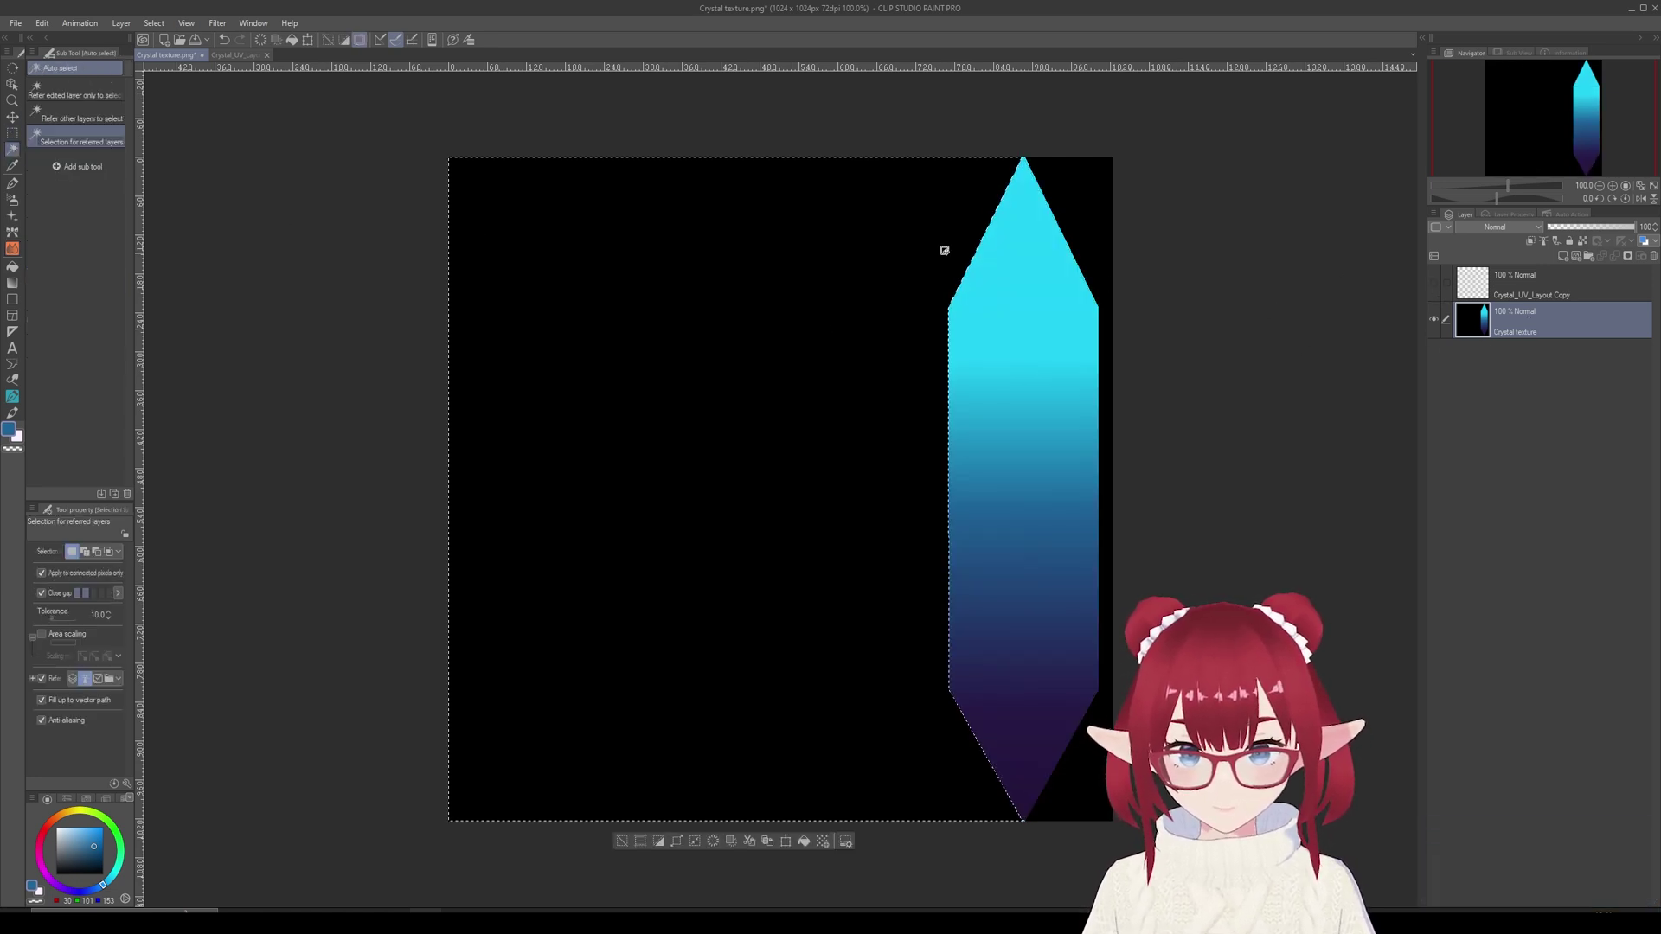
pyautogui.keyDown('shift'); pyautogui.click(1090, 201); pyautogui.keyUp('shift')
pyautogui.keyDown('shift'); pyautogui.click(1088, 755); pyautogui.keyUp('shift')
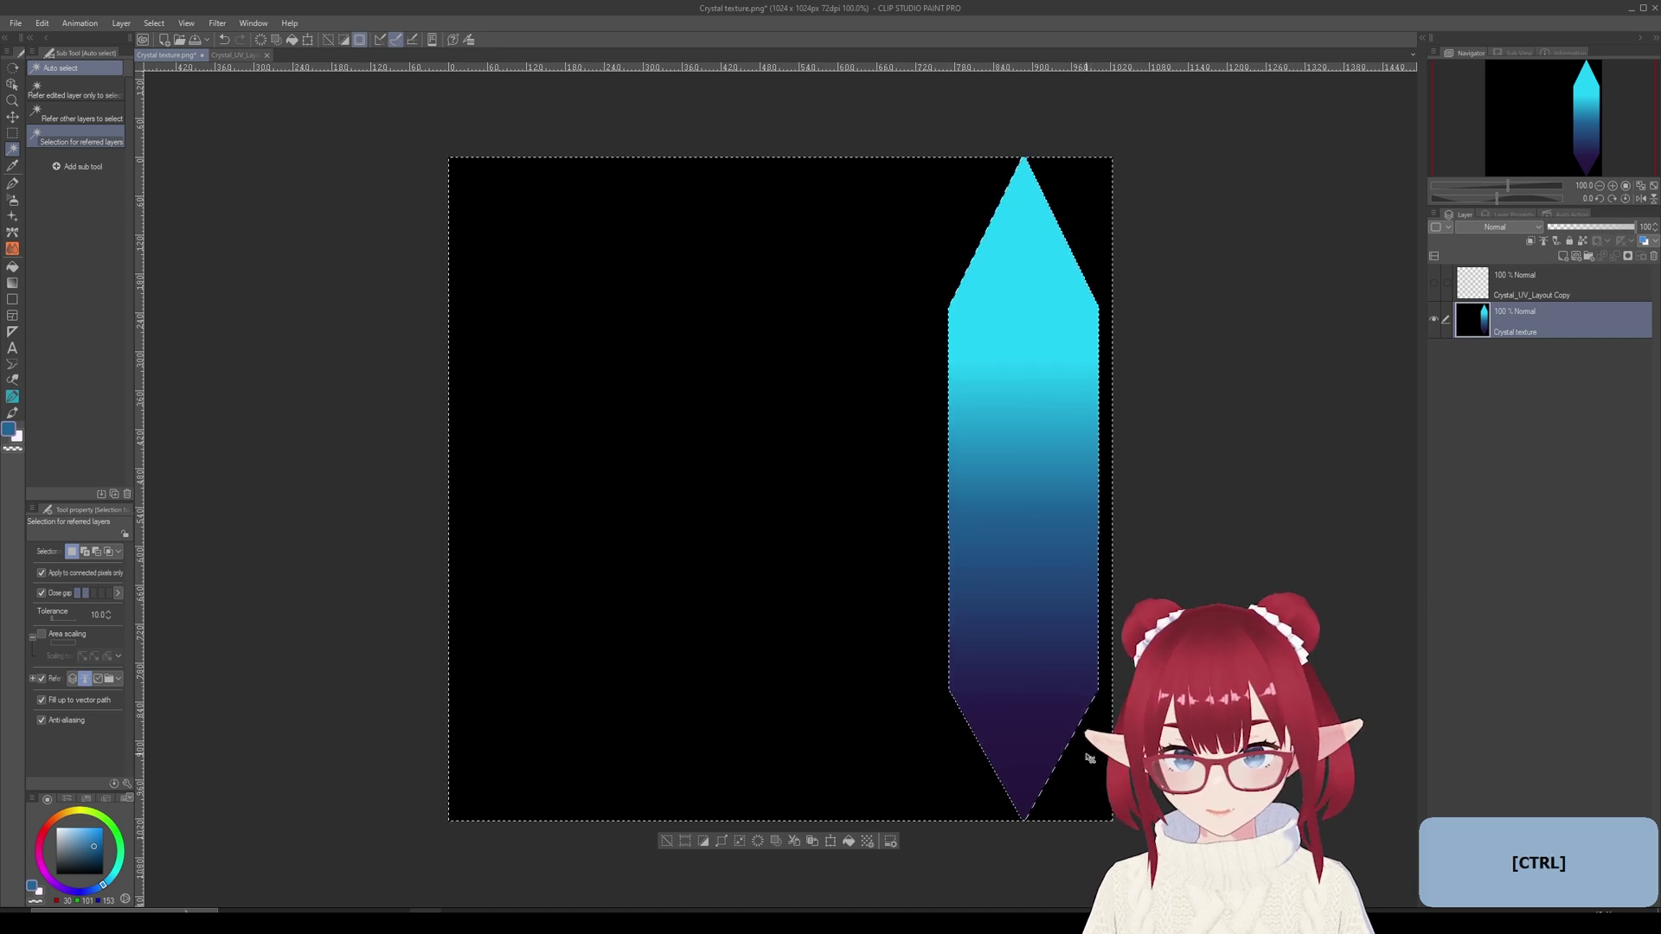
pyautogui.hotkey('ctrl', 'i')
pyautogui.hotkey('ctrl', 'i')
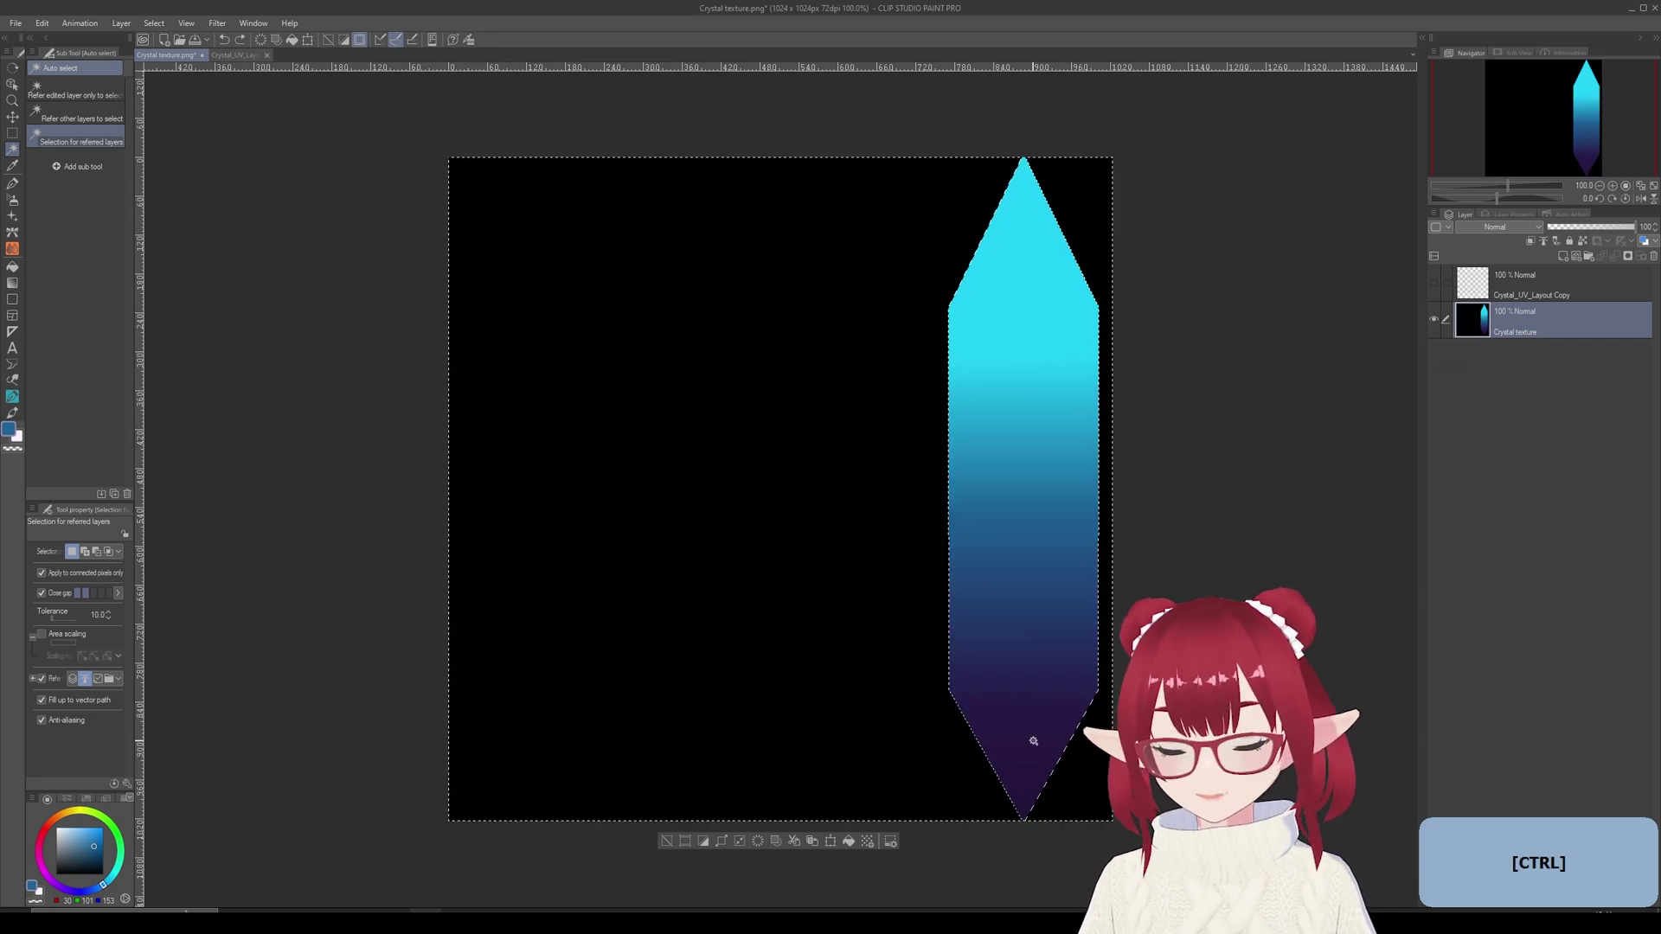
# - Invert the selection to isolate the gradient crystal and paste a copy of it as a layer above Crystal texture
pyautogui.hotkey('ctrl', 'shift', 'i')
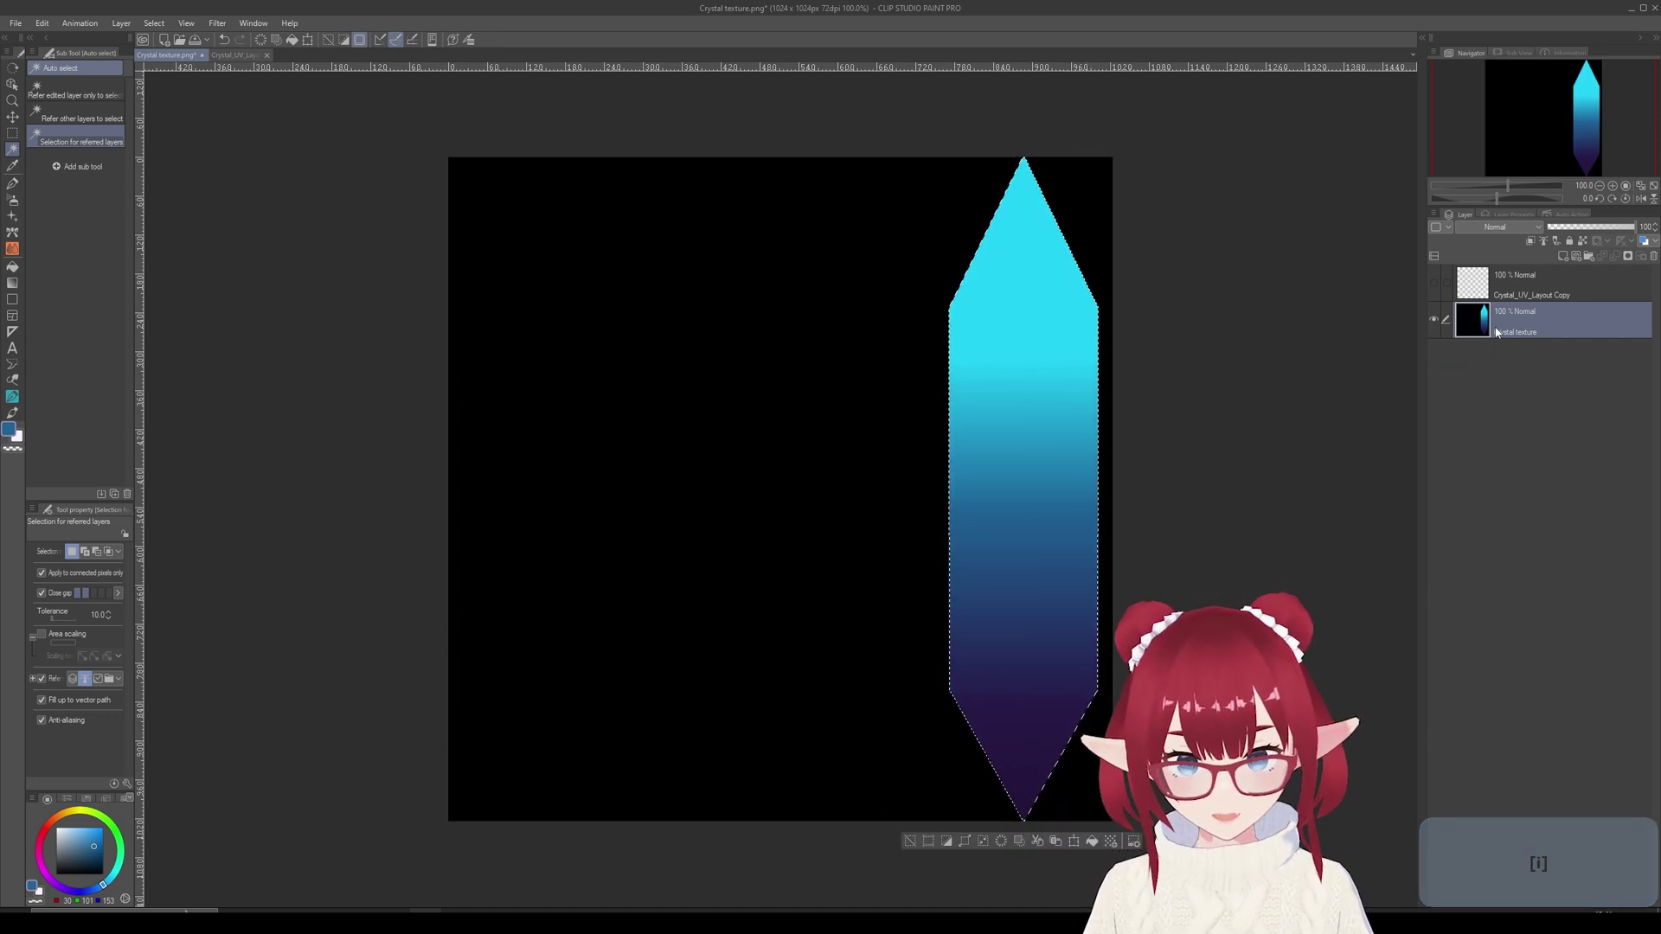
pyautogui.hotkey('ctrl', 'v')
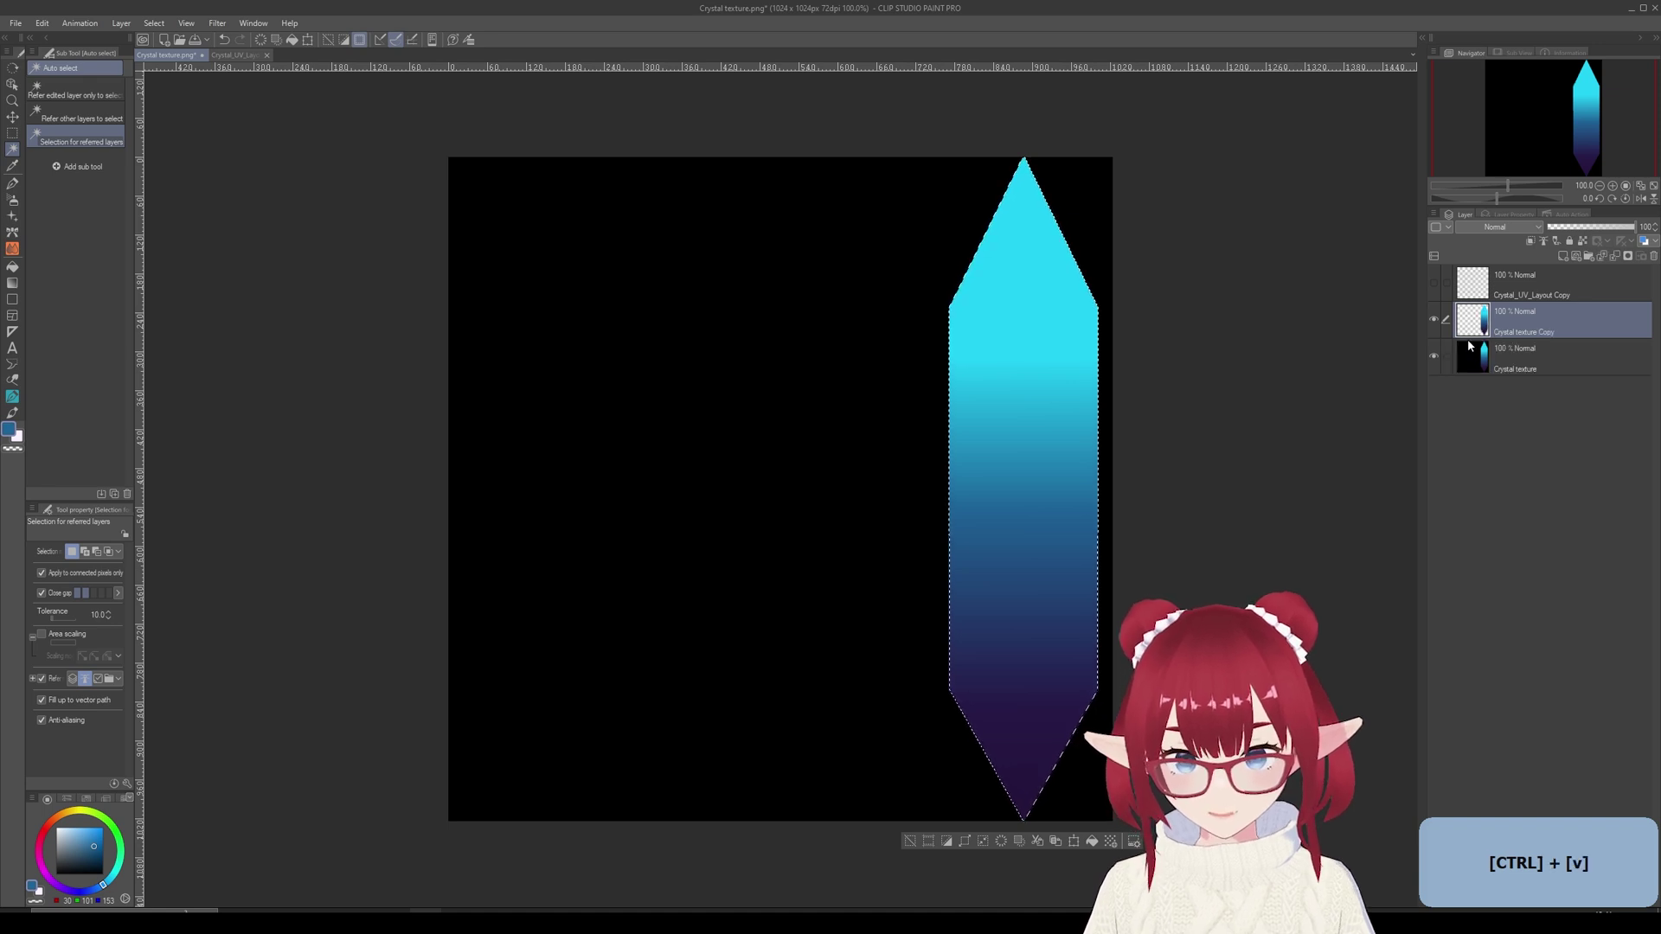
# - Show the Crystal_UV_Layout Copy layer again and lower its opacity to 41%
pyautogui.hotkey('ctrl', 't')
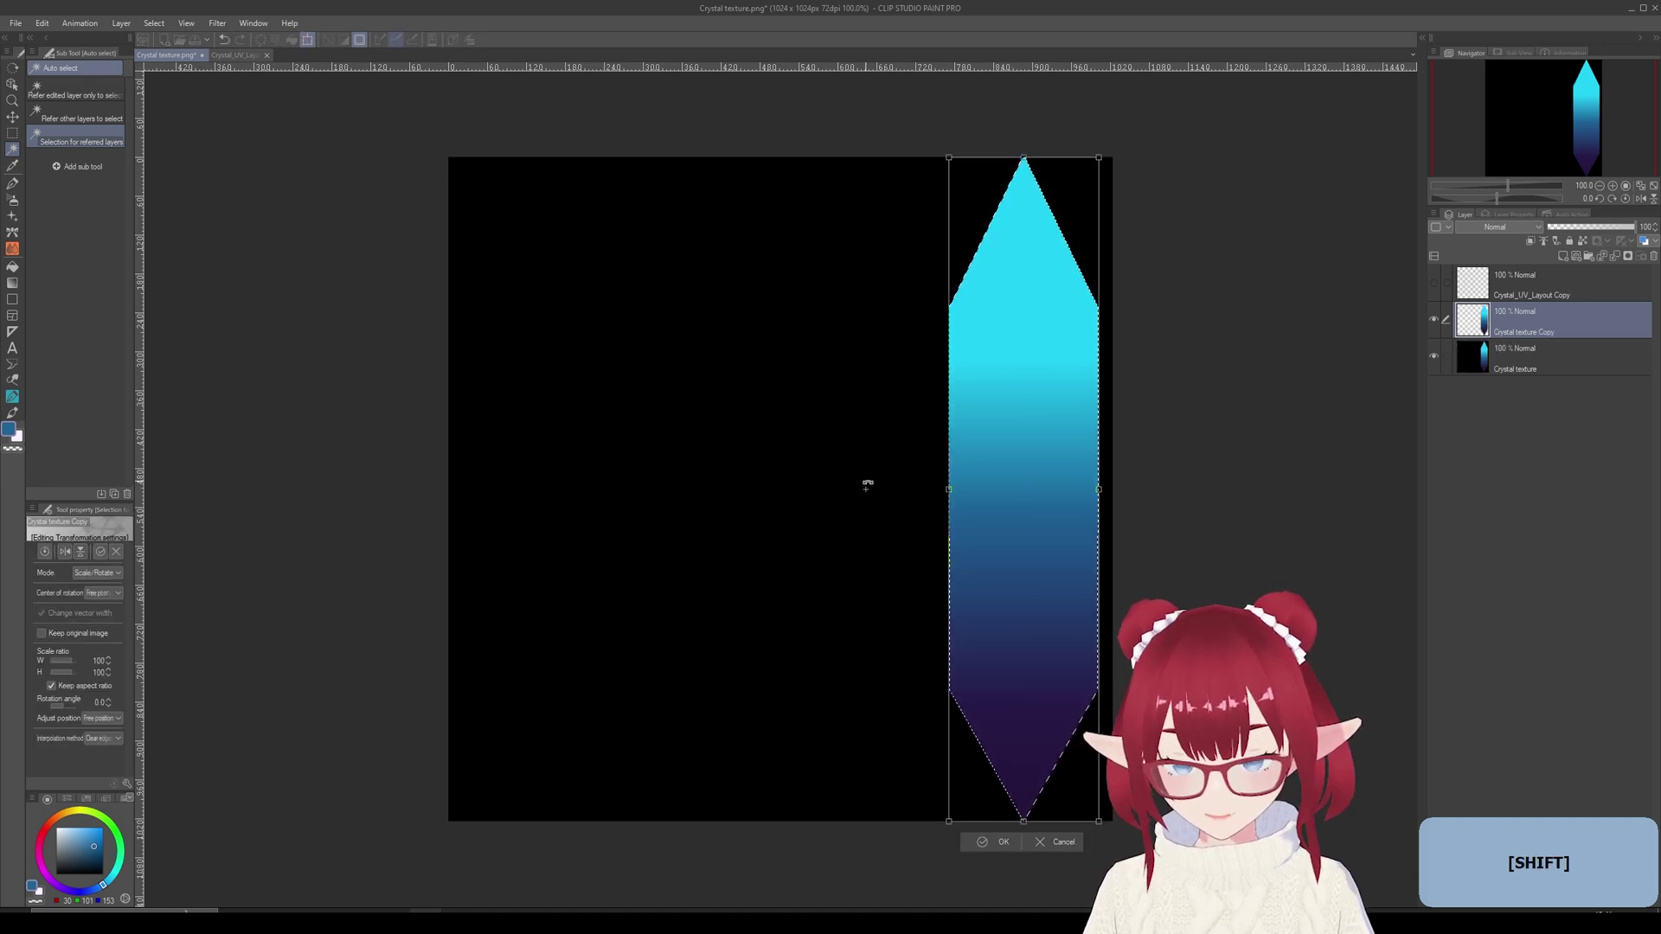
pyautogui.click(1433, 283)
pyautogui.press('Escape')
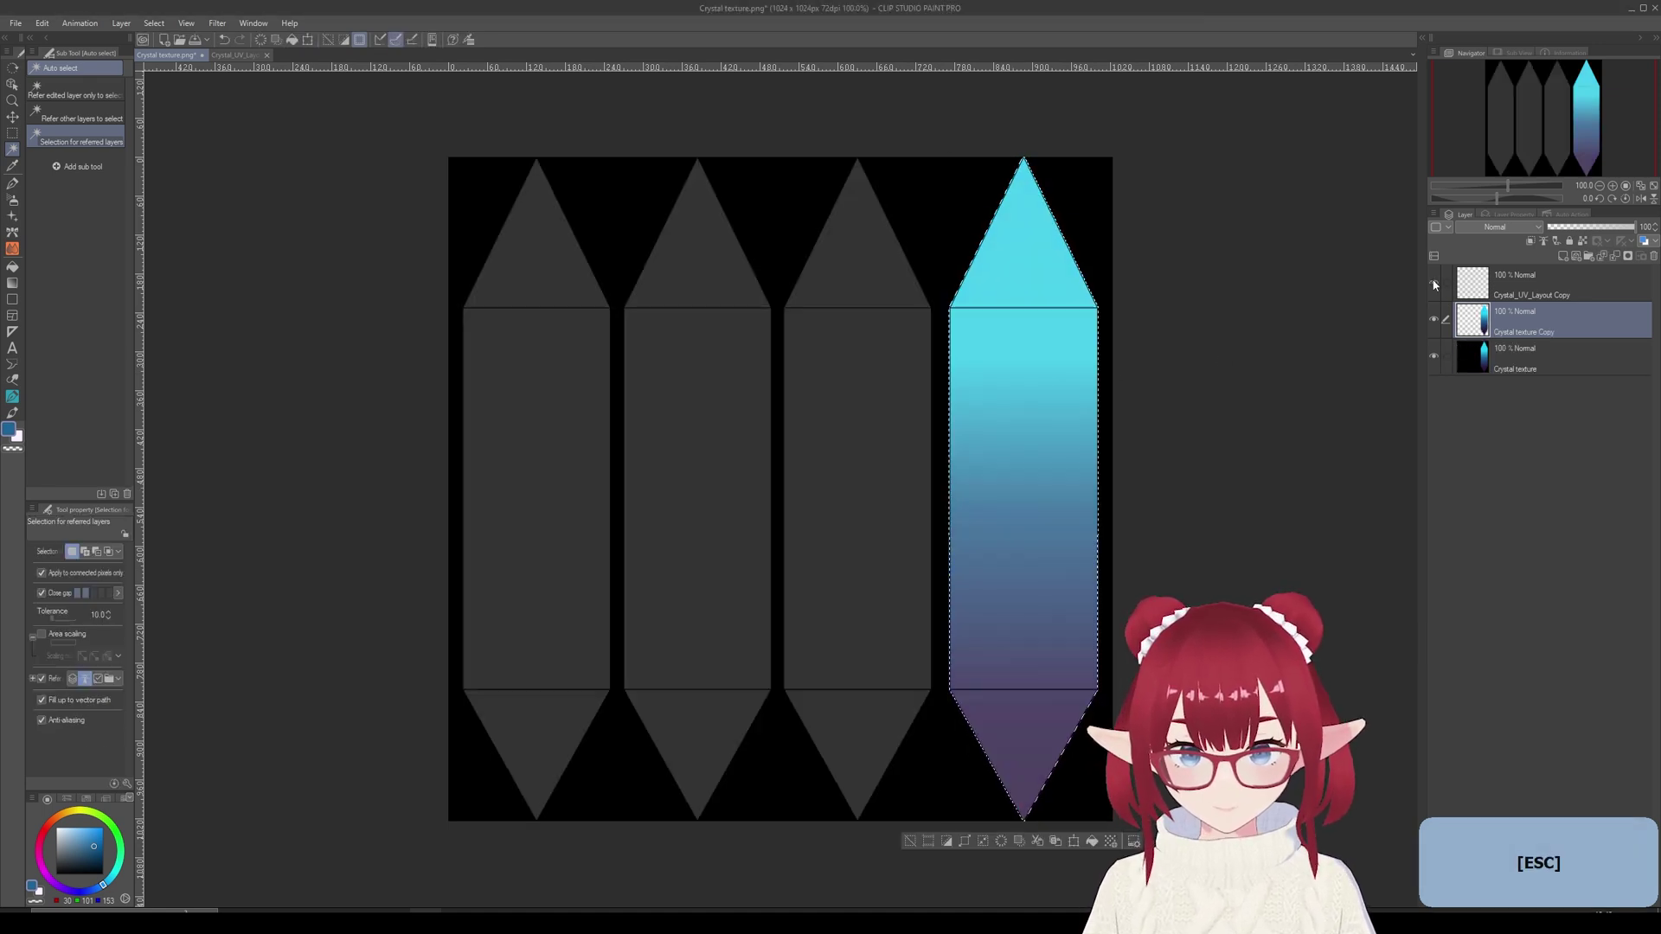
pyautogui.click(1566, 285)
pyautogui.click(1583, 227)
# - Move the copied gradient crystal horizontally onto the adjacent empty island of the UV layout
pyautogui.click(1525, 323)
pyautogui.hotkey('ctrl', 't')
pyautogui.keyDown('shift'); pyautogui.moveTo(1012, 510); pyautogui.dragTo(849, 520); pyautogui.keyUp('shift')
pyautogui.click(822, 841)
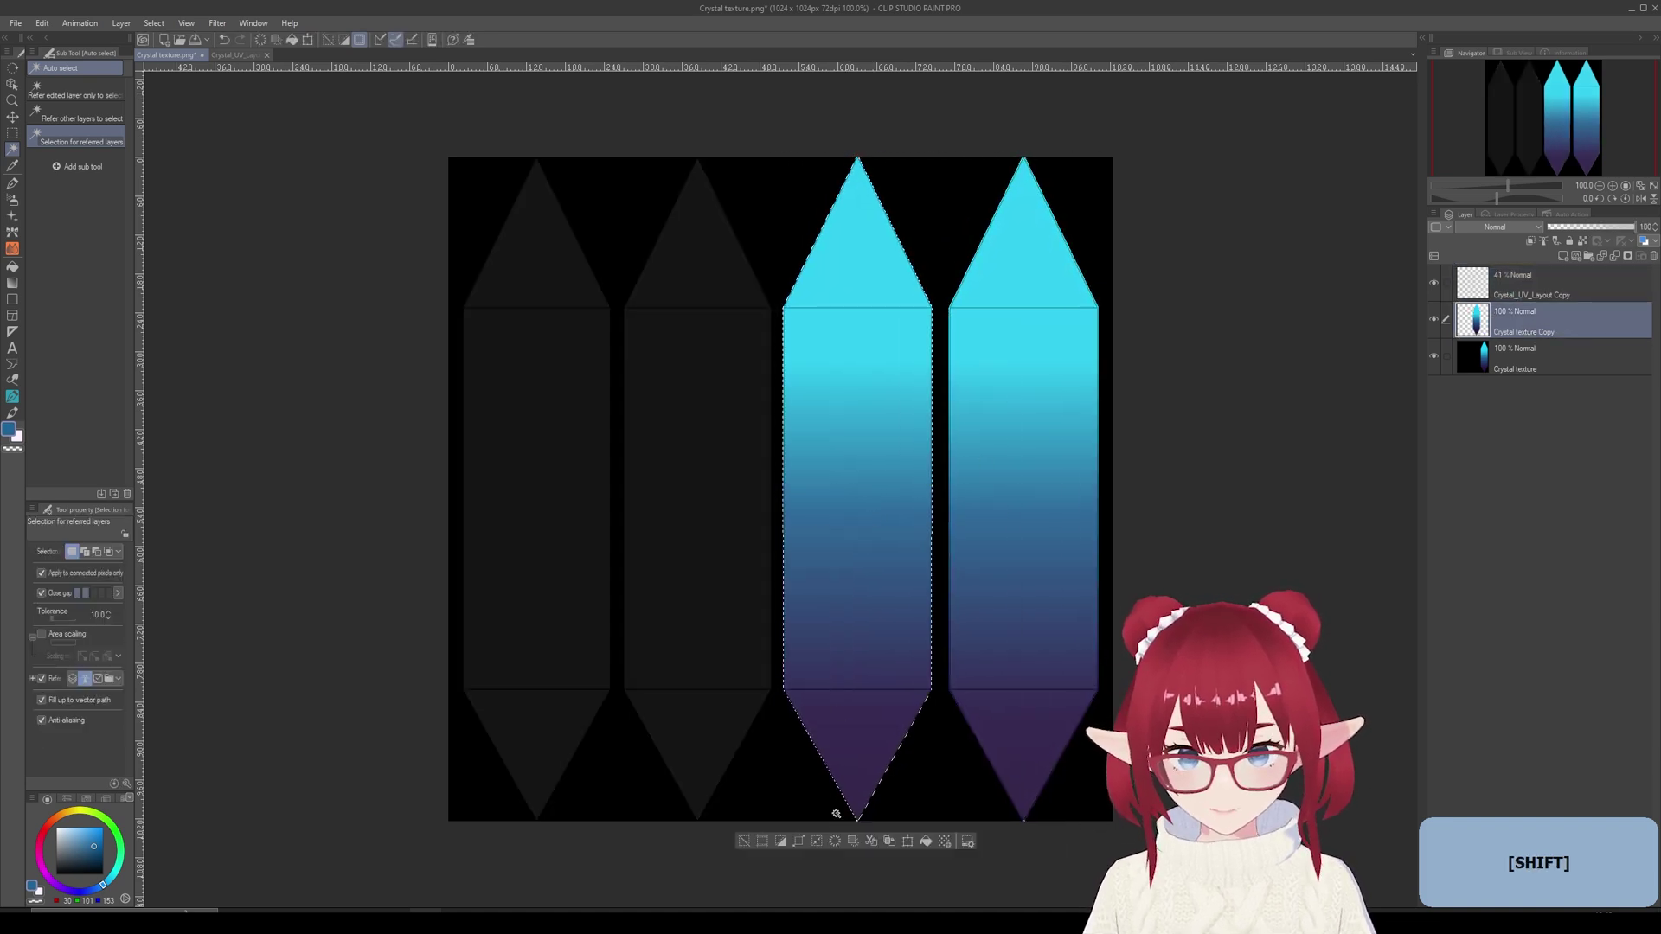
# - Deselect, paste a second copy of the gradient crystal, and align it with another empty UV island
pyautogui.hotkey('ctrl', 'd')
pyautogui.hotkey('ctrl', 'c')
pyautogui.hotkey('ctrl', 'v')
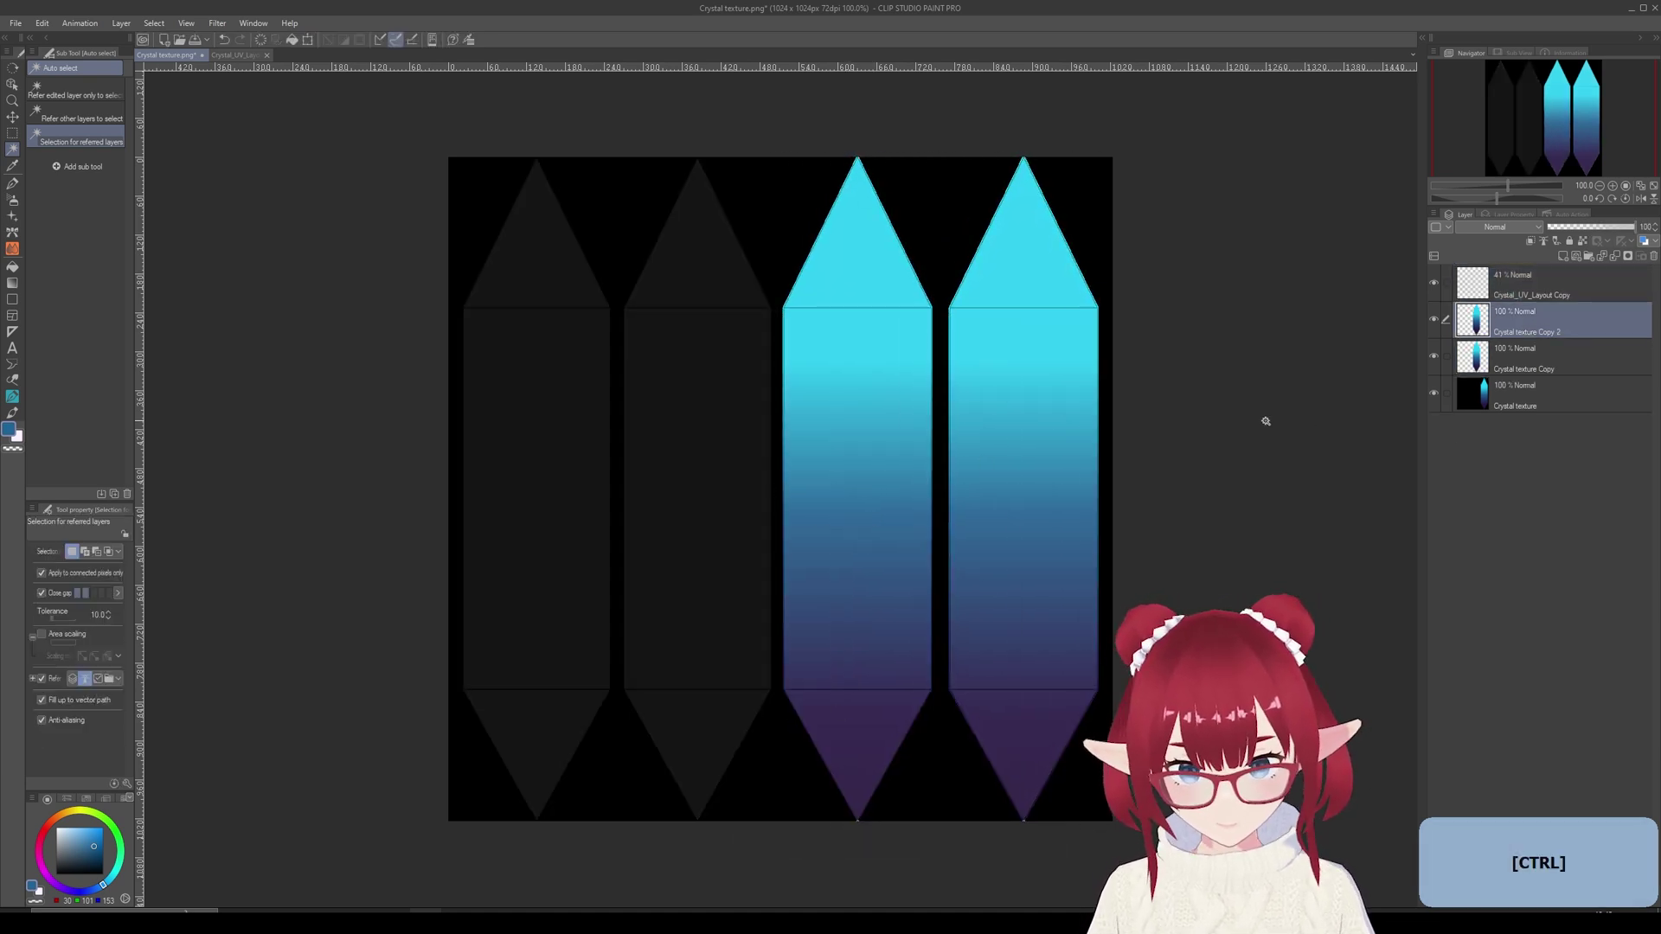
pyautogui.hotkey('ctrl', 't')
pyautogui.keyDown('shift'); pyautogui.moveTo(808, 495); pyautogui.dragTo(596, 515); pyautogui.keyUp('shift')
pyautogui.press('Right')
pyautogui.press('Left')
pyautogui.press('Return')
# - Paste a third gradient crystal copy onto the last empty UV island and merge all copies into the Crystal texture layer
pyautogui.hotkey('ctrl', 'c')
pyautogui.hotkey('ctrl', 'v')
pyautogui.hotkey('ctrl', 't')
pyautogui.press('Return')
pyautogui.hotkey('ctrl', 'e')
pyautogui.hotkey('ctrl', 'e')
pyautogui.hotkey('ctrl', 'e')
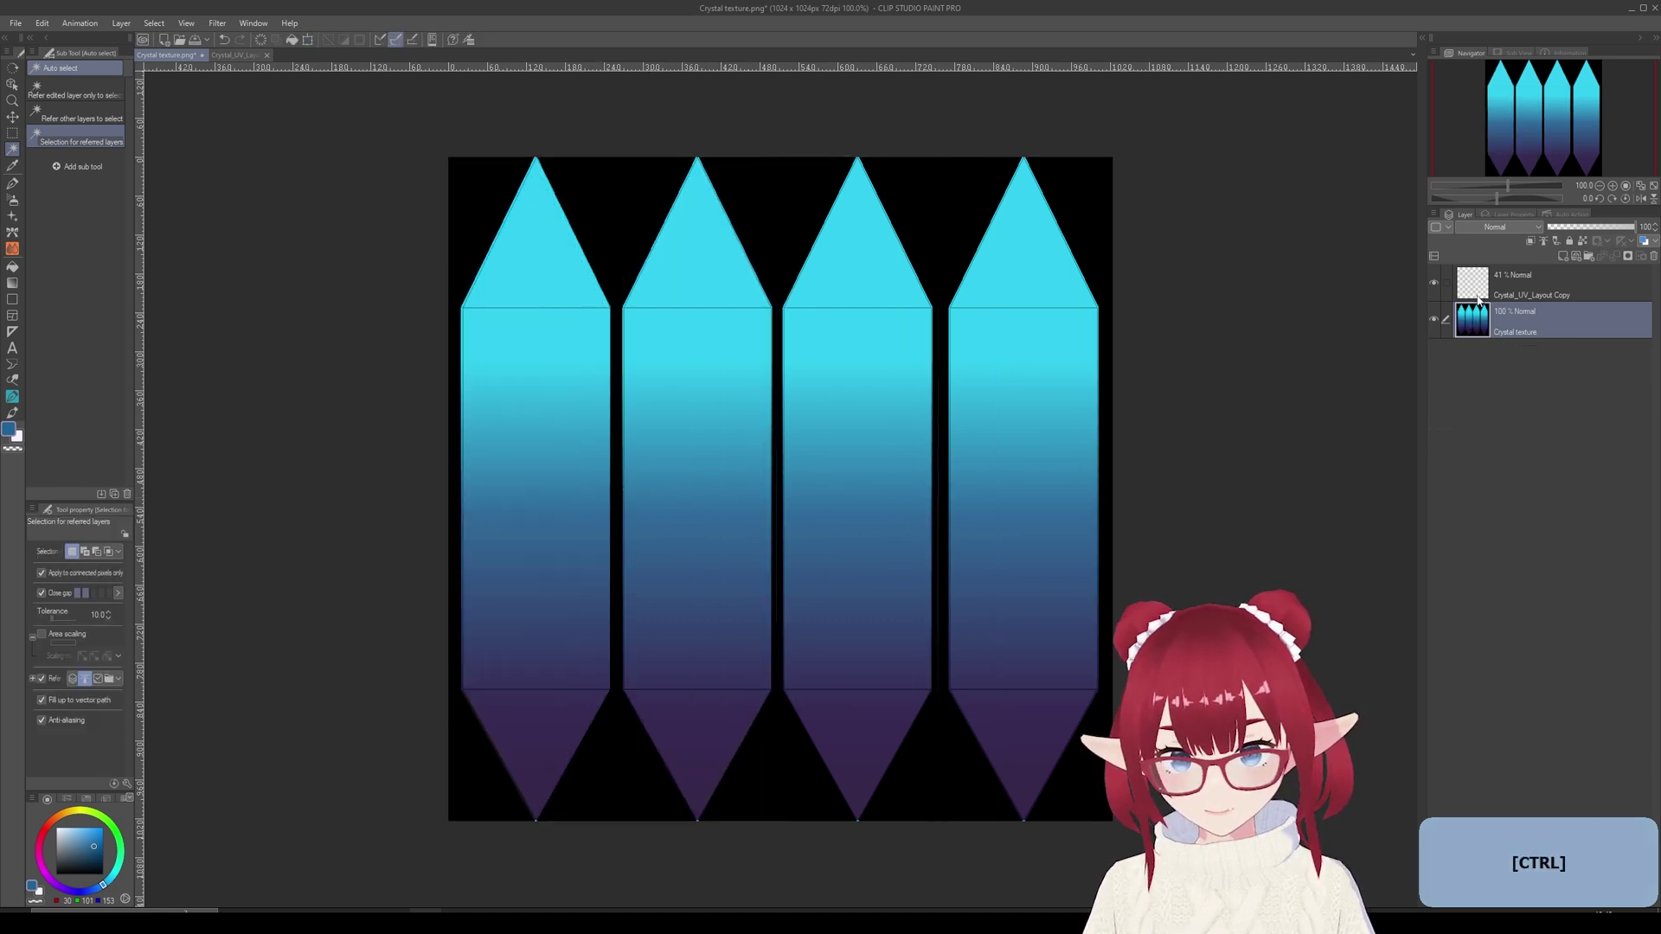
# - Hide the UV layout layer and save the texture as a new file, adding a suffix starting with "_Pa" to its name
pyautogui.click(1430, 290)
pyautogui.click(1434, 286)
pyautogui.hotkey('ctrl', 'shift', 's')
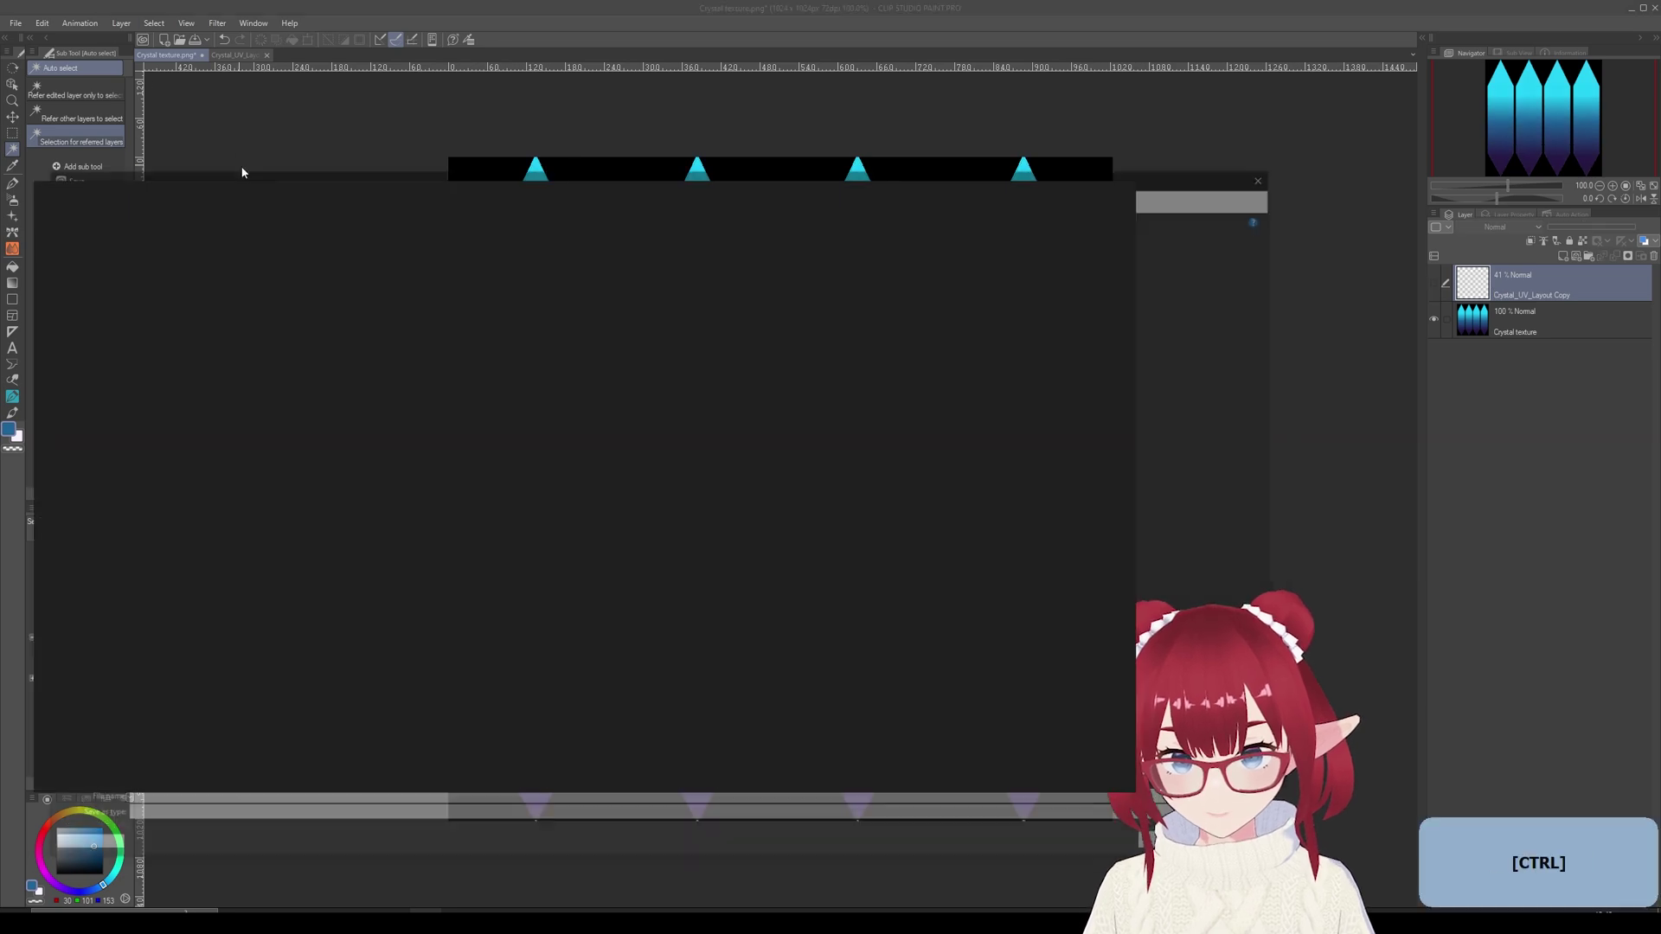
pyautogui.click(195, 796)
pyautogui.write('_Pa')
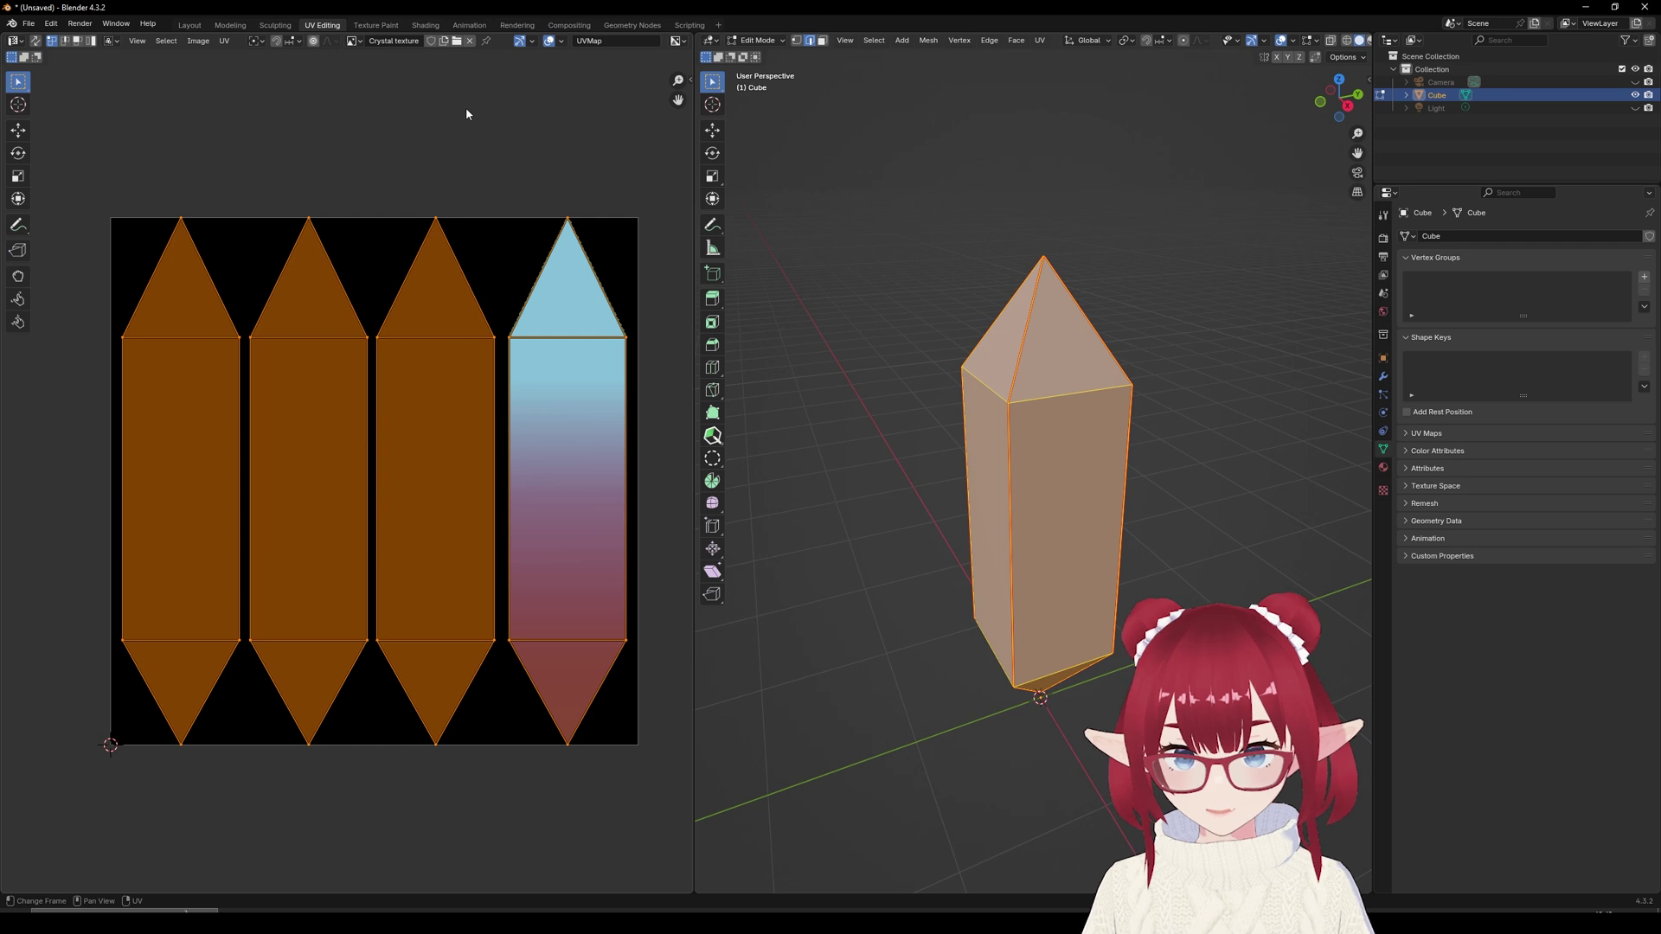
# - Switch to Blender's Texture Paint workspace and update the Crystal texture image with the edited version
pyautogui.click(386, 26)
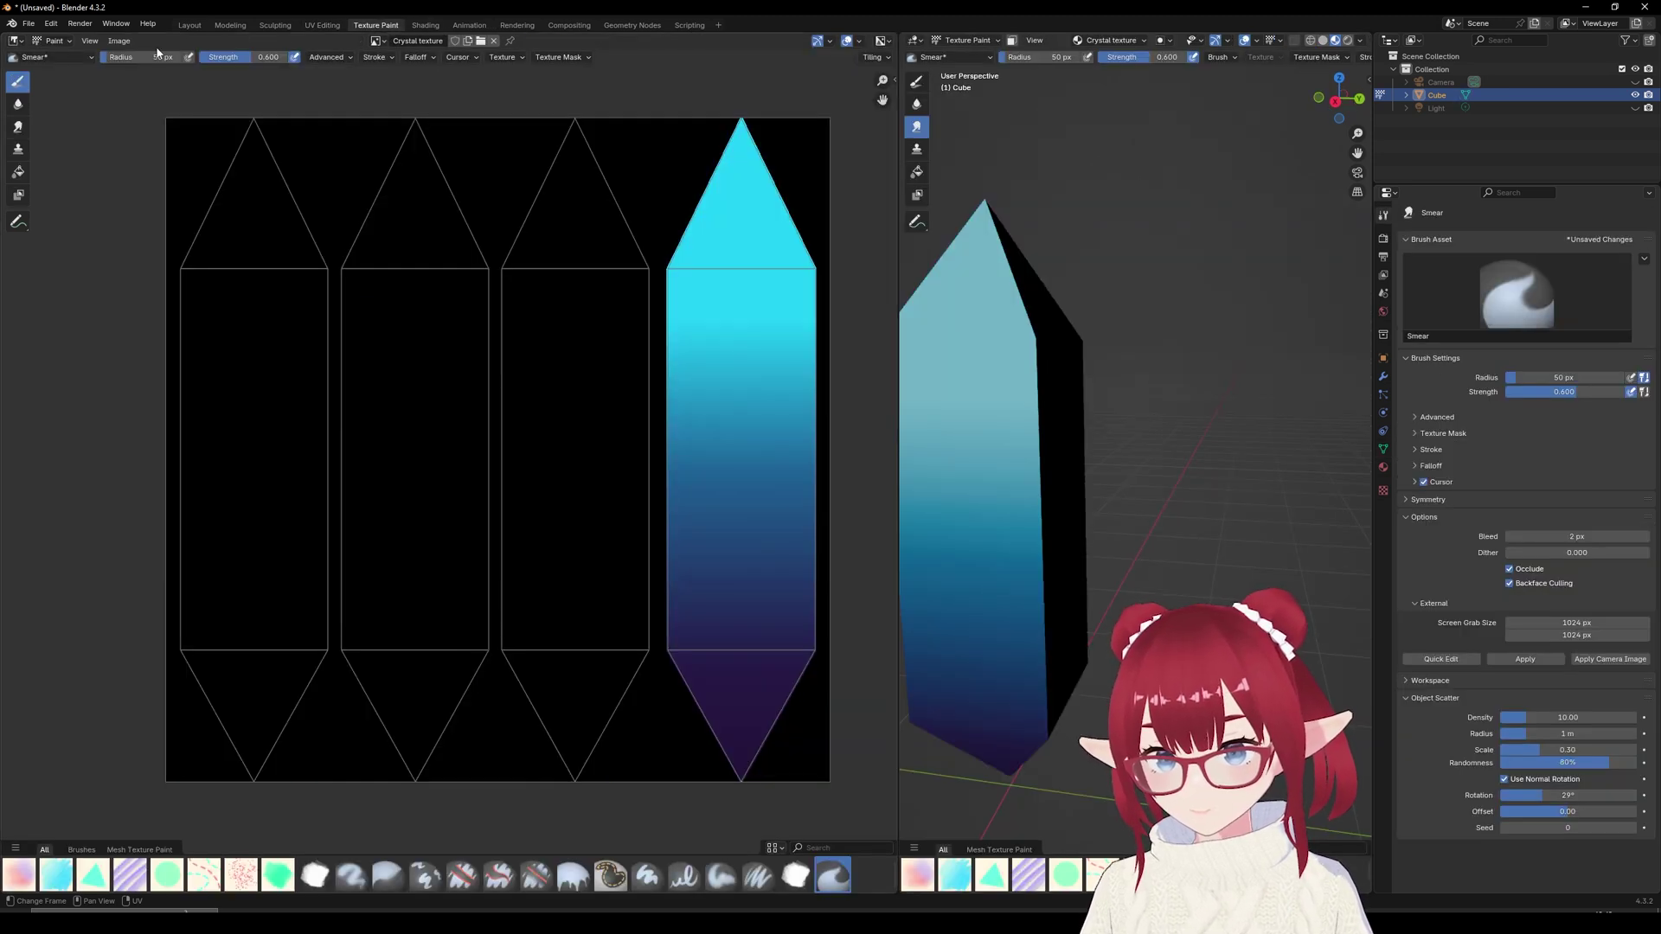
pyautogui.click(120, 41)
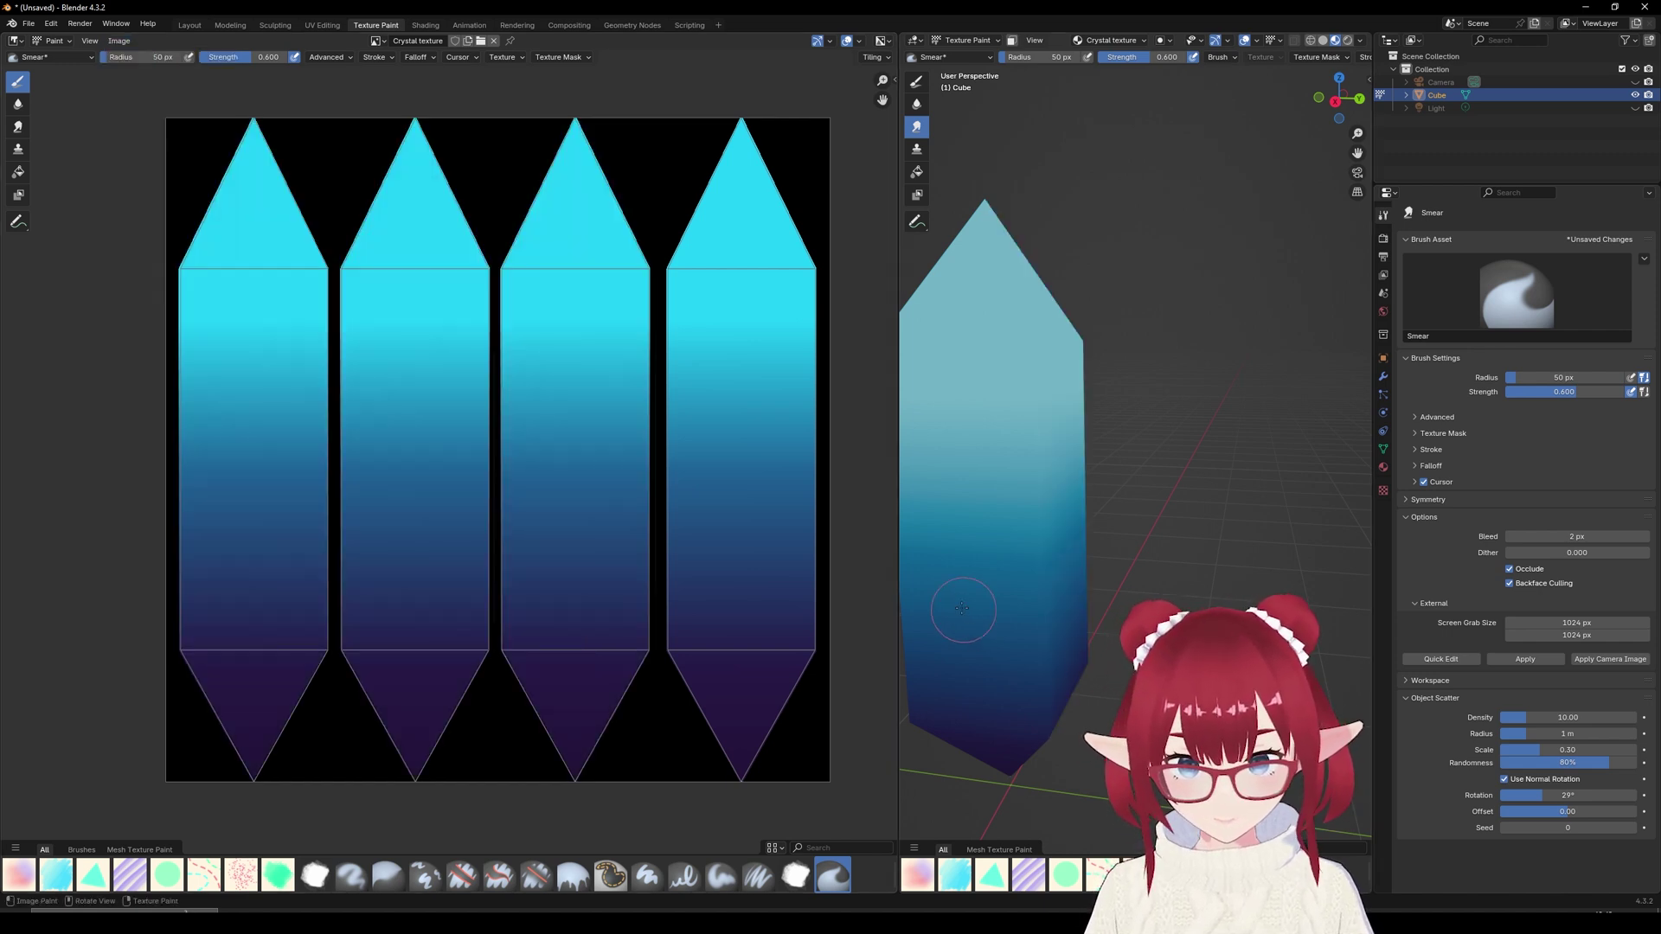
# - Widen the 3D viewport across most of the image editor and check the gradient around the crystal
pyautogui.scroll(-4, 1043, 547)
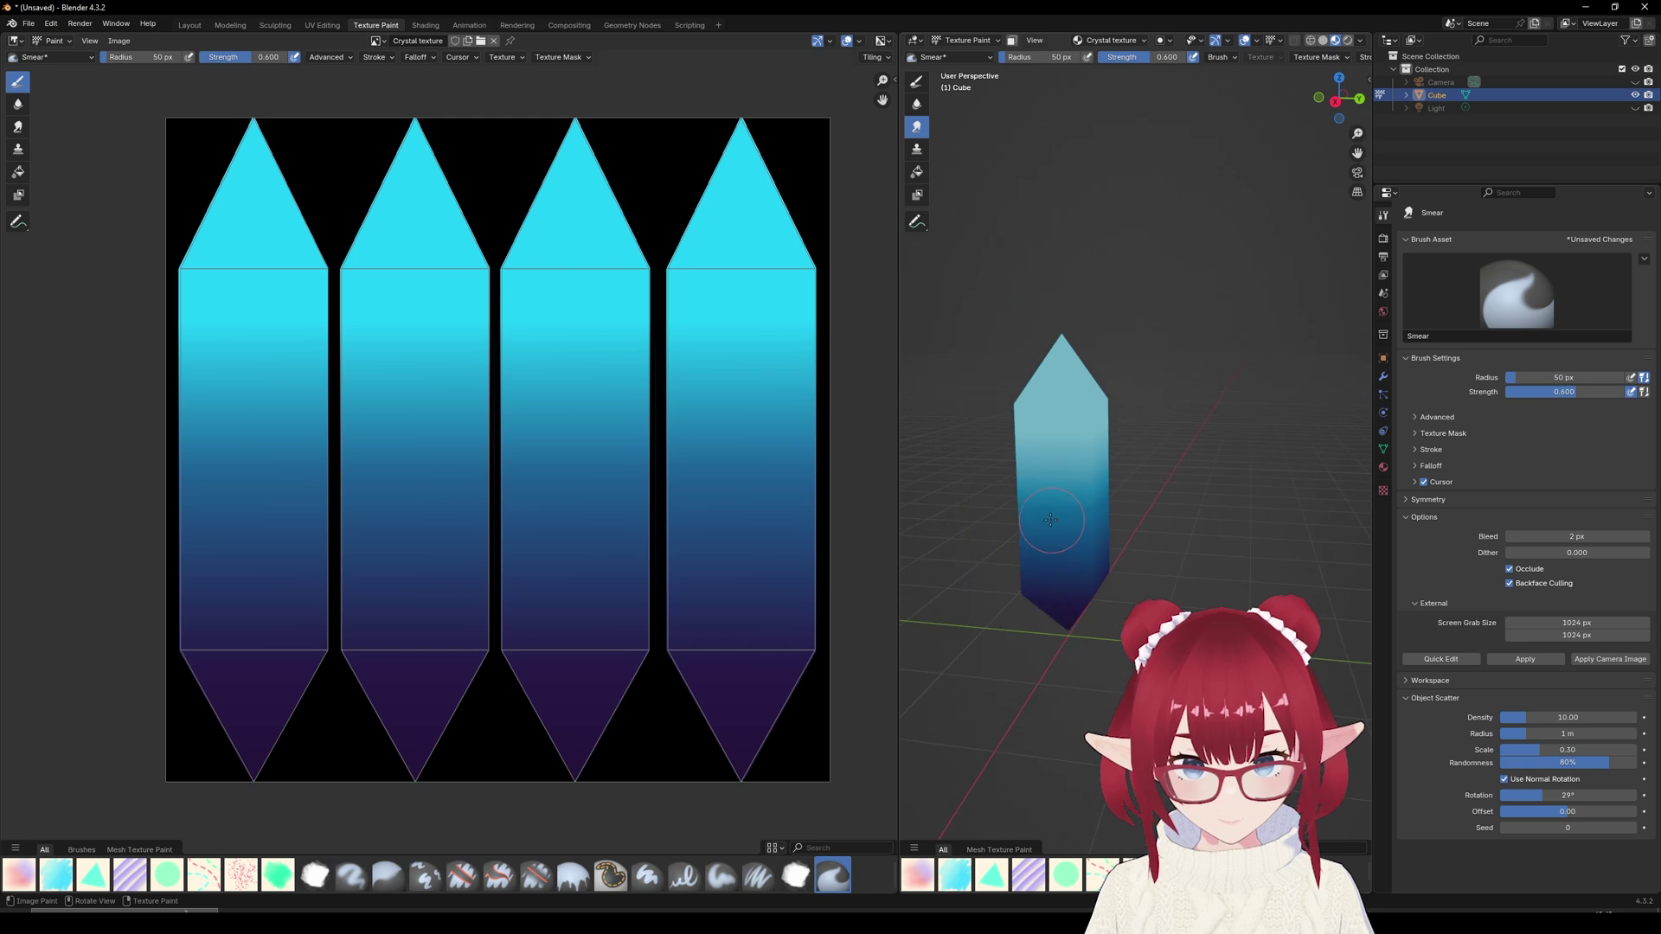
pyautogui.moveTo(1061, 527)
pyautogui.mouseDown(button='middle')
pyautogui.moveTo(980, 518)
pyautogui.moveTo(1236, 519)
pyautogui.moveTo(951, 521)
pyautogui.moveTo(1349, 523)
pyautogui.moveTo(1021, 510)
pyautogui.moveTo(1083, 488)
pyautogui.mouseUp(button='middle')
pyautogui.scroll(2, 1021, 501)
pyautogui.moveTo(900, 433); pyautogui.dragTo(87, 432)
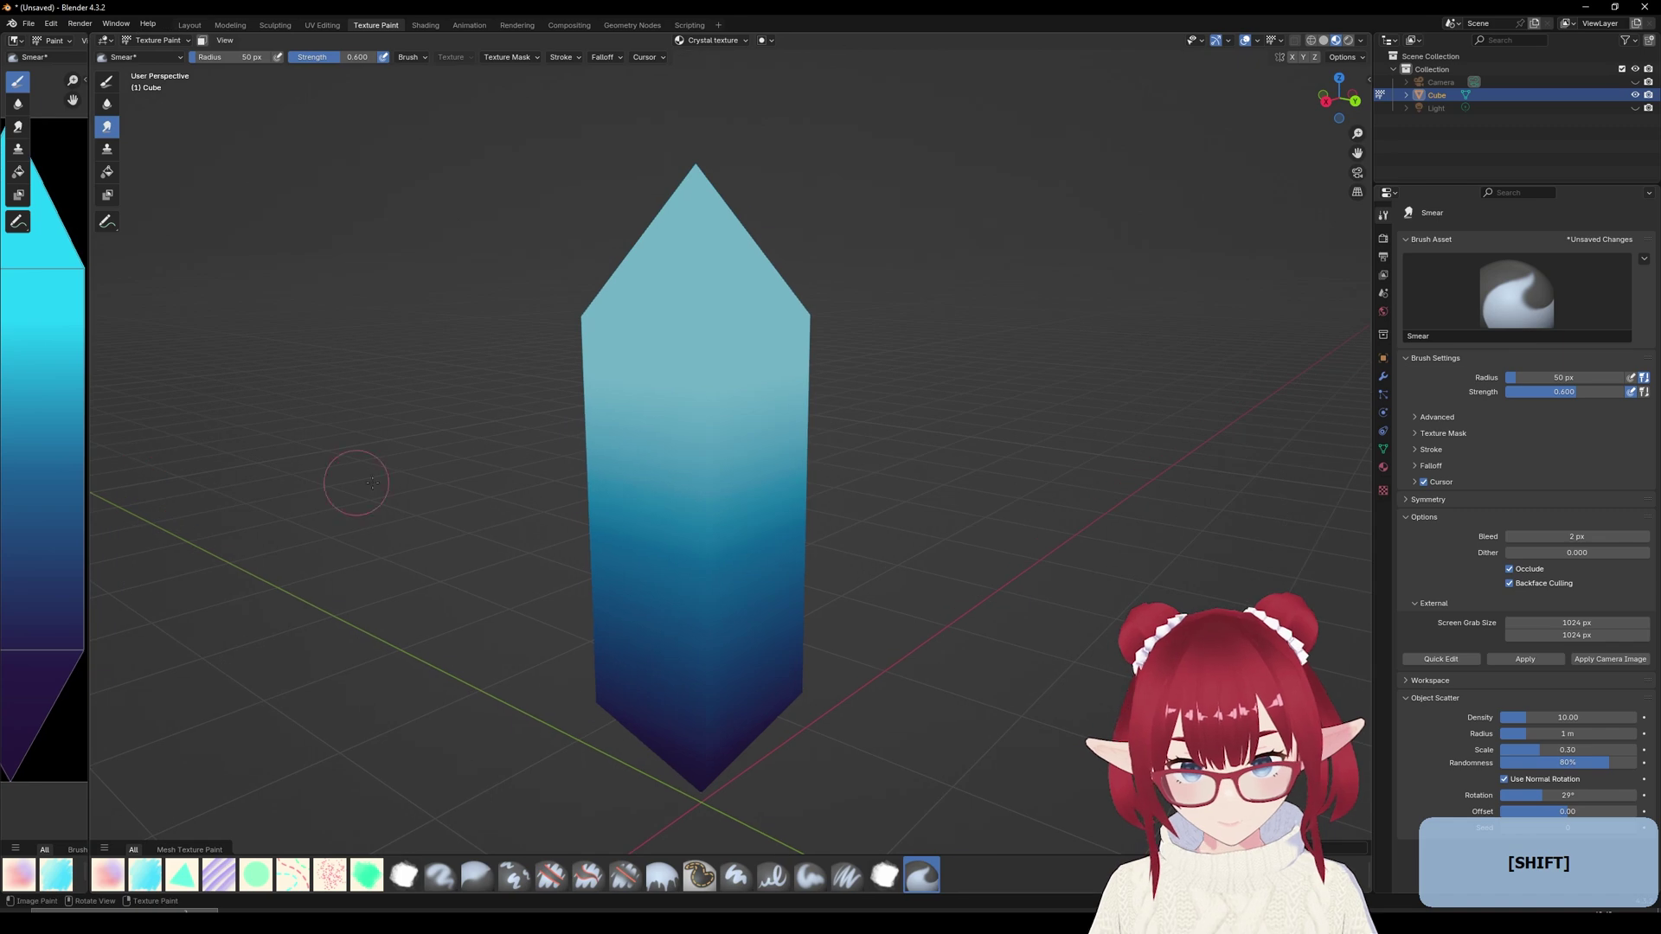
pyautogui.moveTo(353, 482); pyautogui.dragTo(693, 389, button='middle')
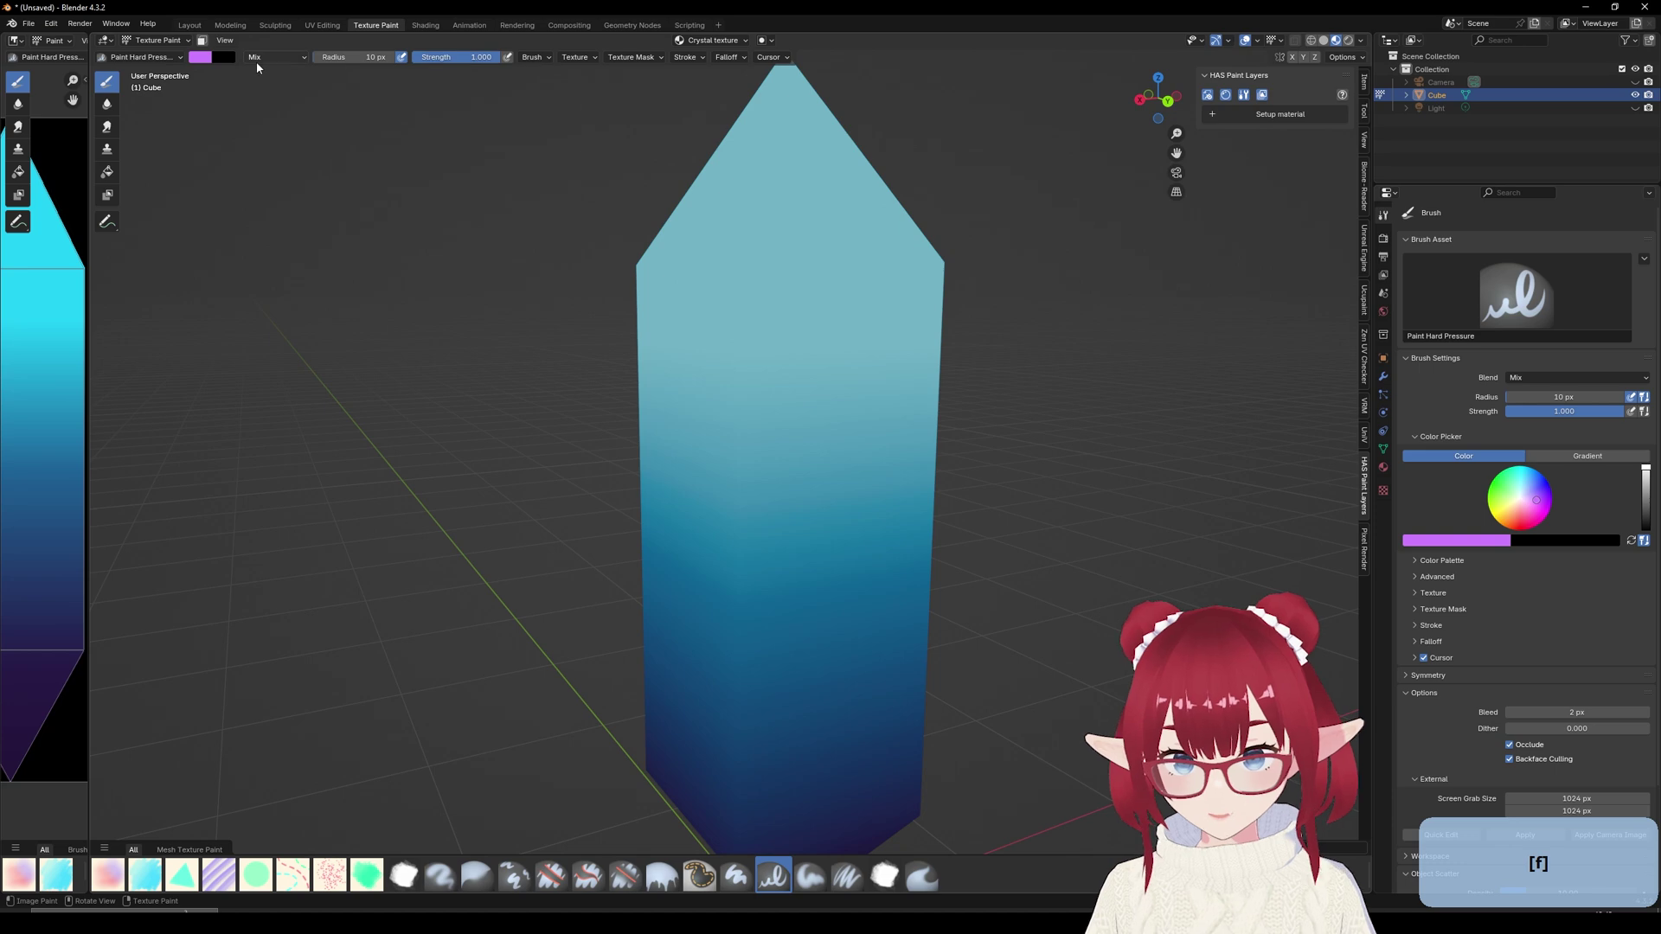
# - Set the Paint Hard Pressure brush's blend mode to Color Dodge and try a stroke down the crystal's upper front edge
pyautogui.click(261, 61)
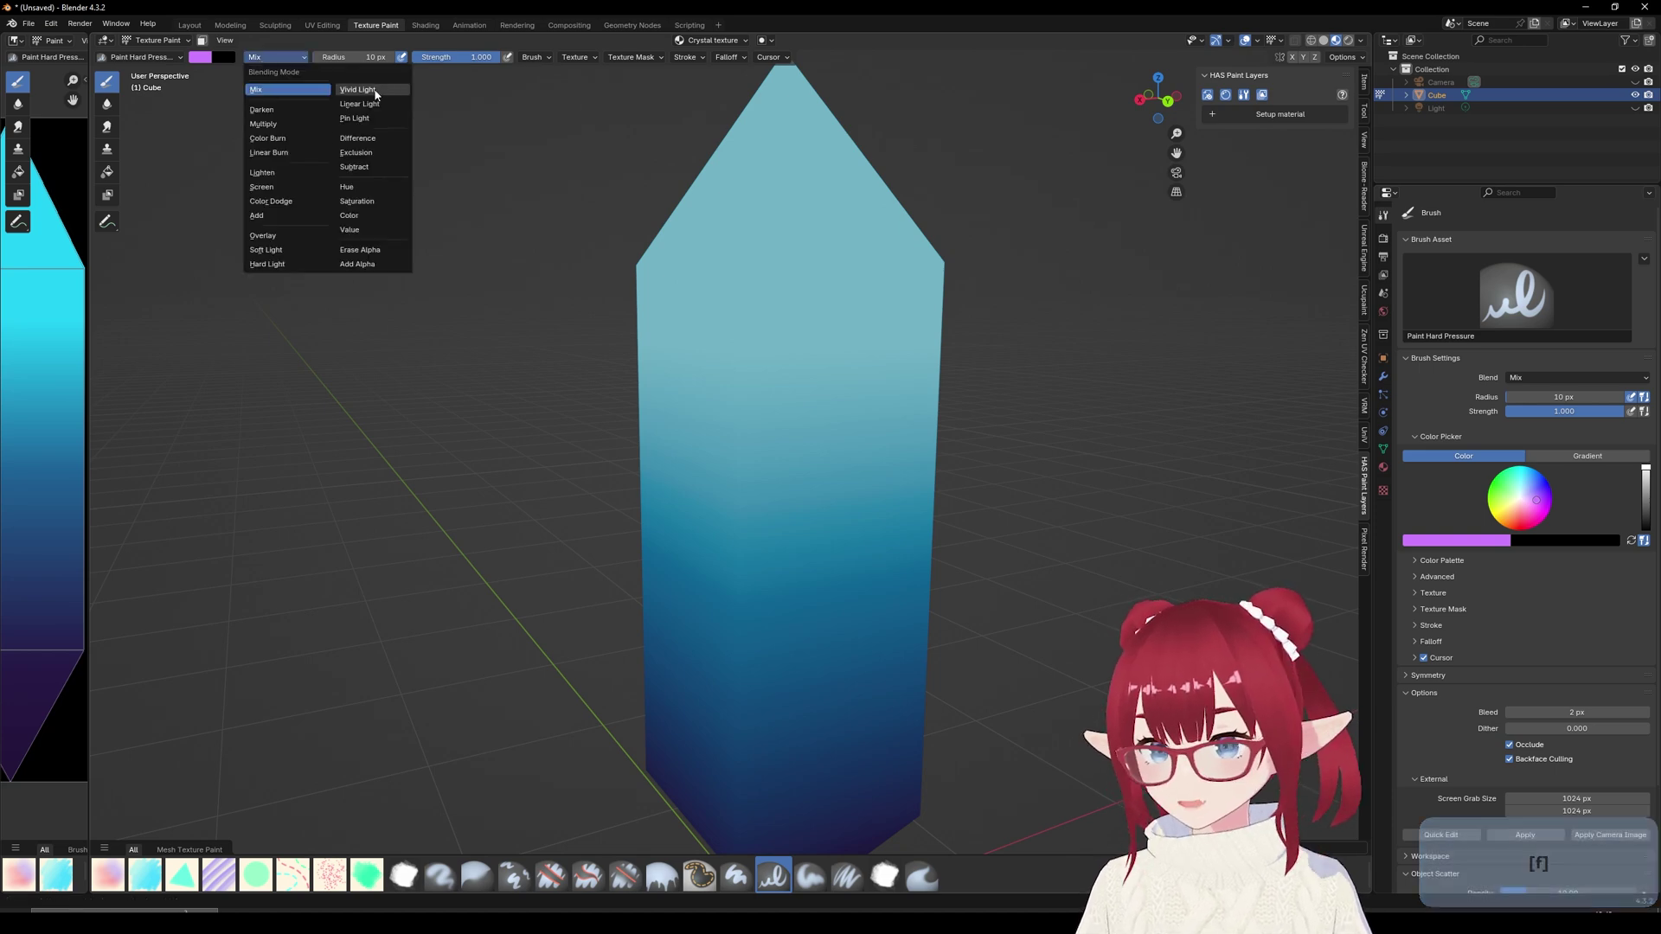
pyautogui.click(271, 200)
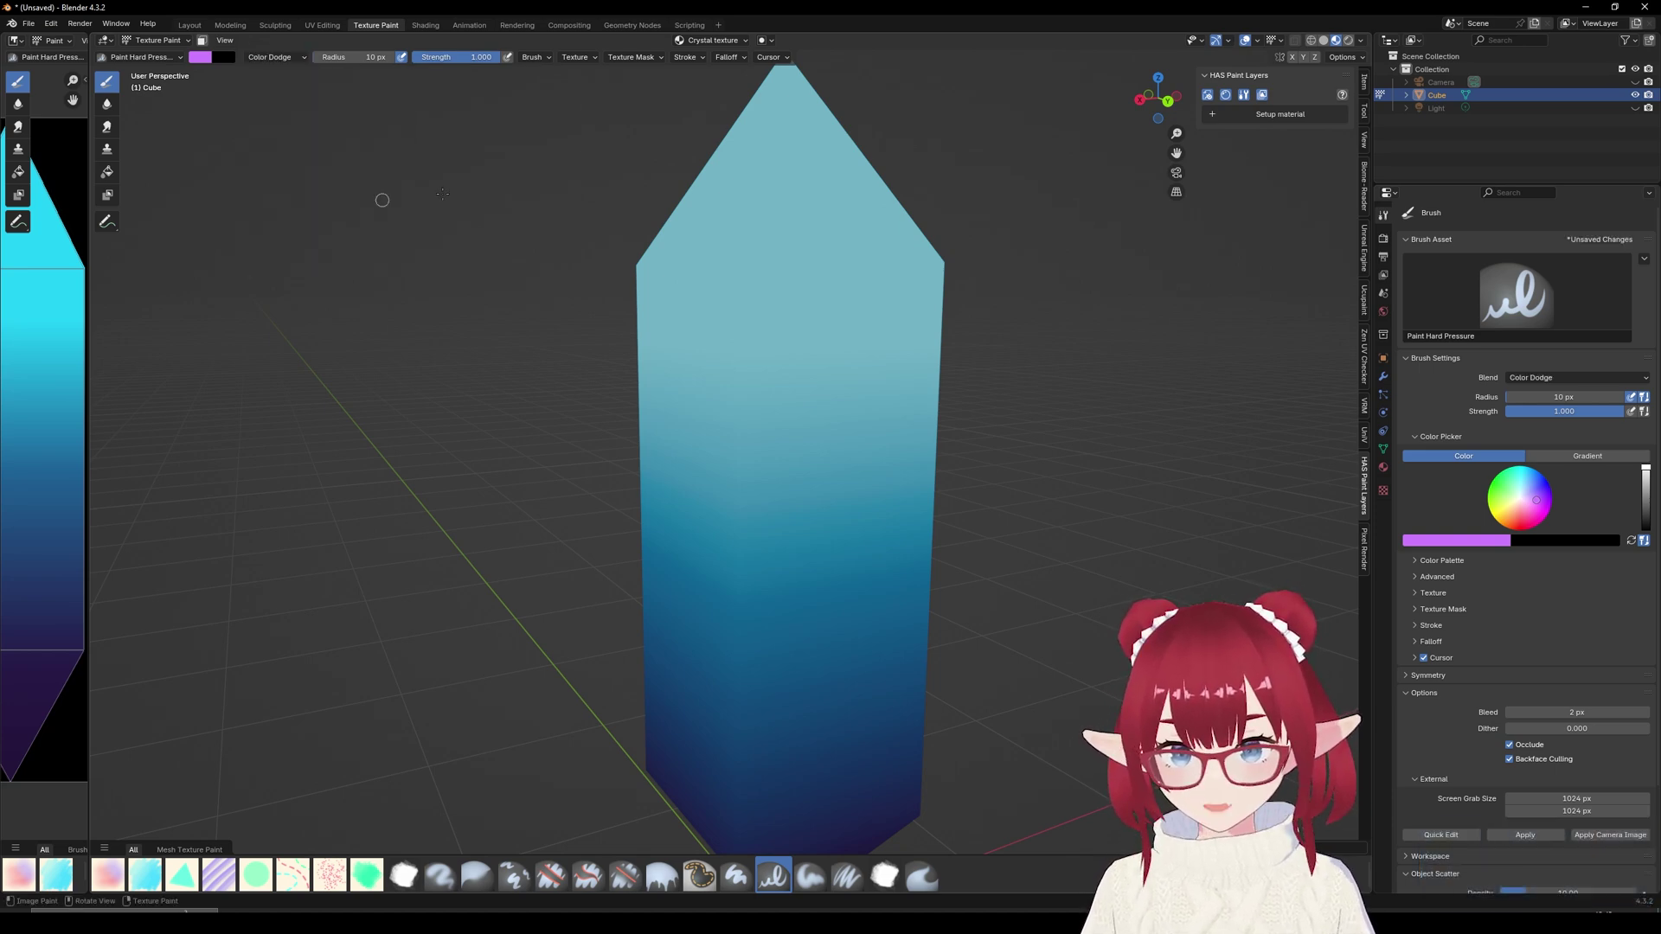
pyautogui.moveTo(779, 87); pyautogui.dragTo(739, 307)
pyautogui.scroll(-2, 737, 302)
pyautogui.hotkey('ctrl', 'z')
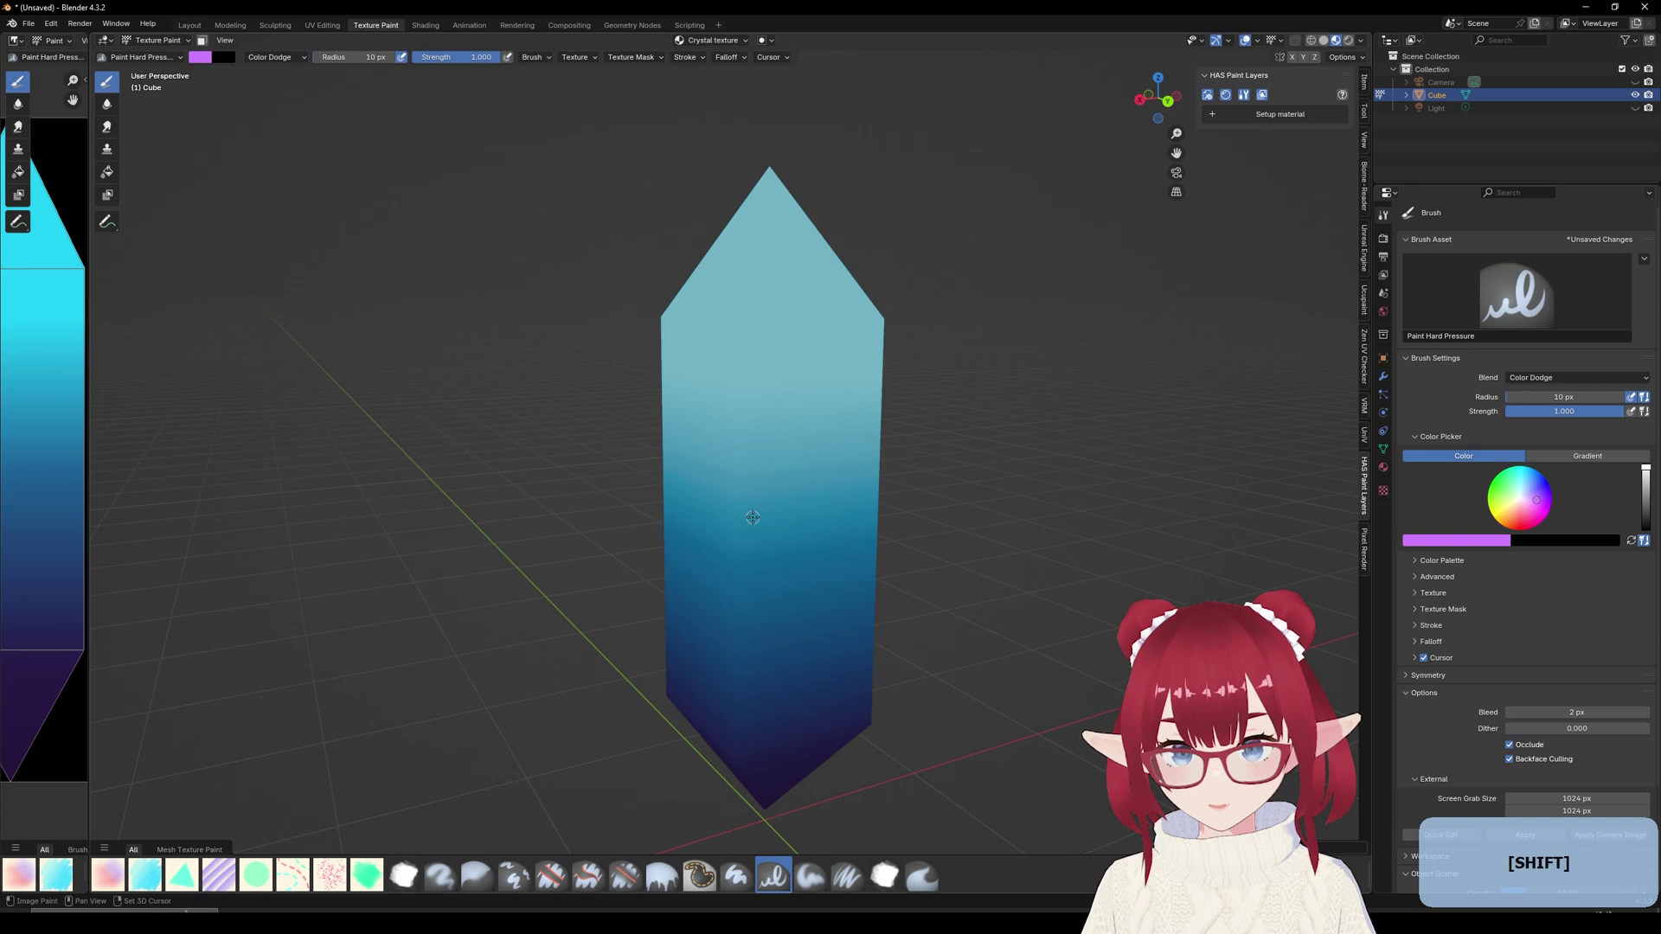
# - Sample a blue brush color from the crystal and try it with a stroke down the tip's front edge
pyautogui.hotkey('shift', 'x')
pyautogui.moveTo(774, 195); pyautogui.dragTo(731, 342)
pyautogui.hotkey('ctrl', 'z')
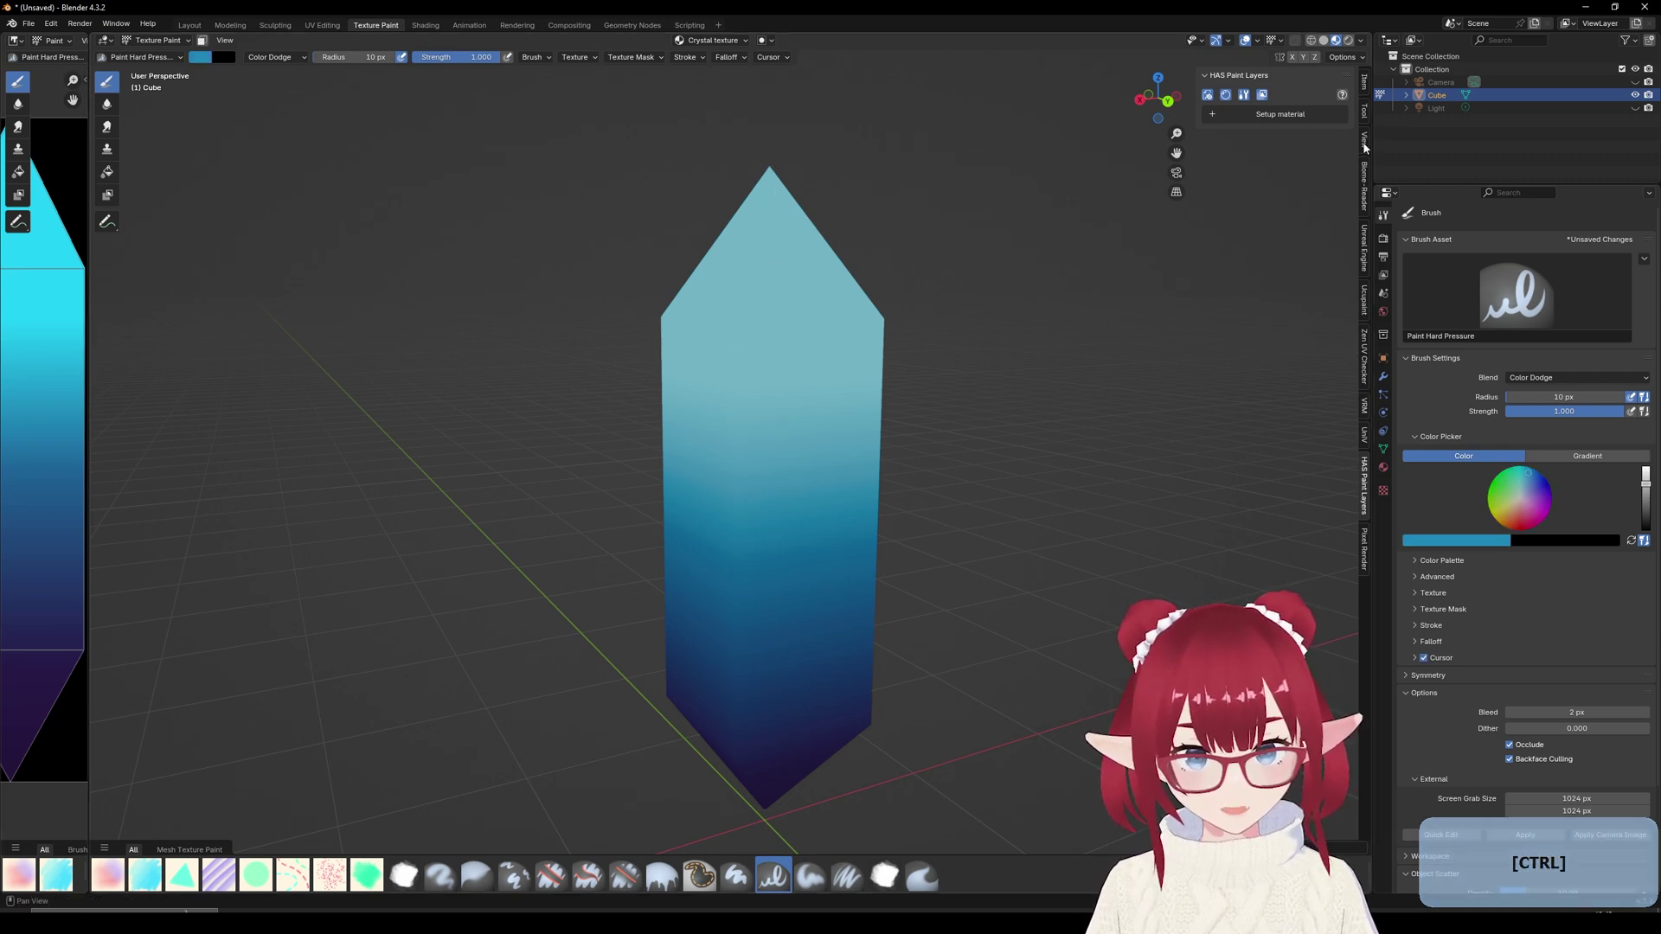
# - Set the brush's stroke method to Line
pyautogui.click(1364, 111)
pyautogui.scroll(-2, 1228, 389)
pyautogui.click(1229, 434)
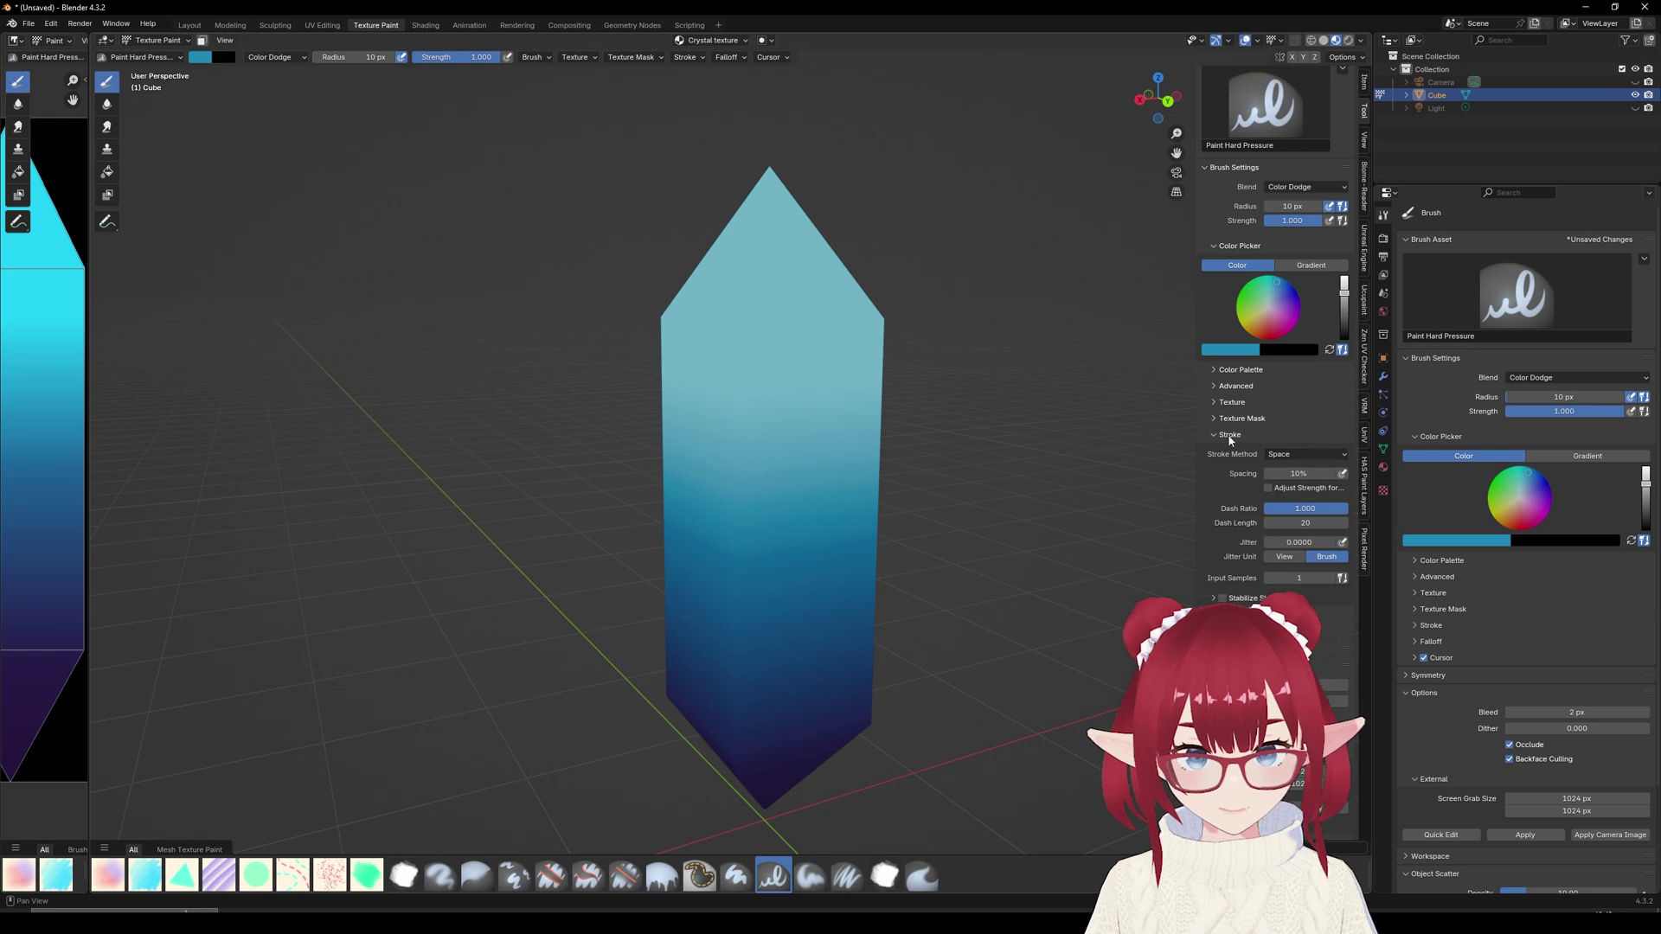
pyautogui.click(1298, 455)
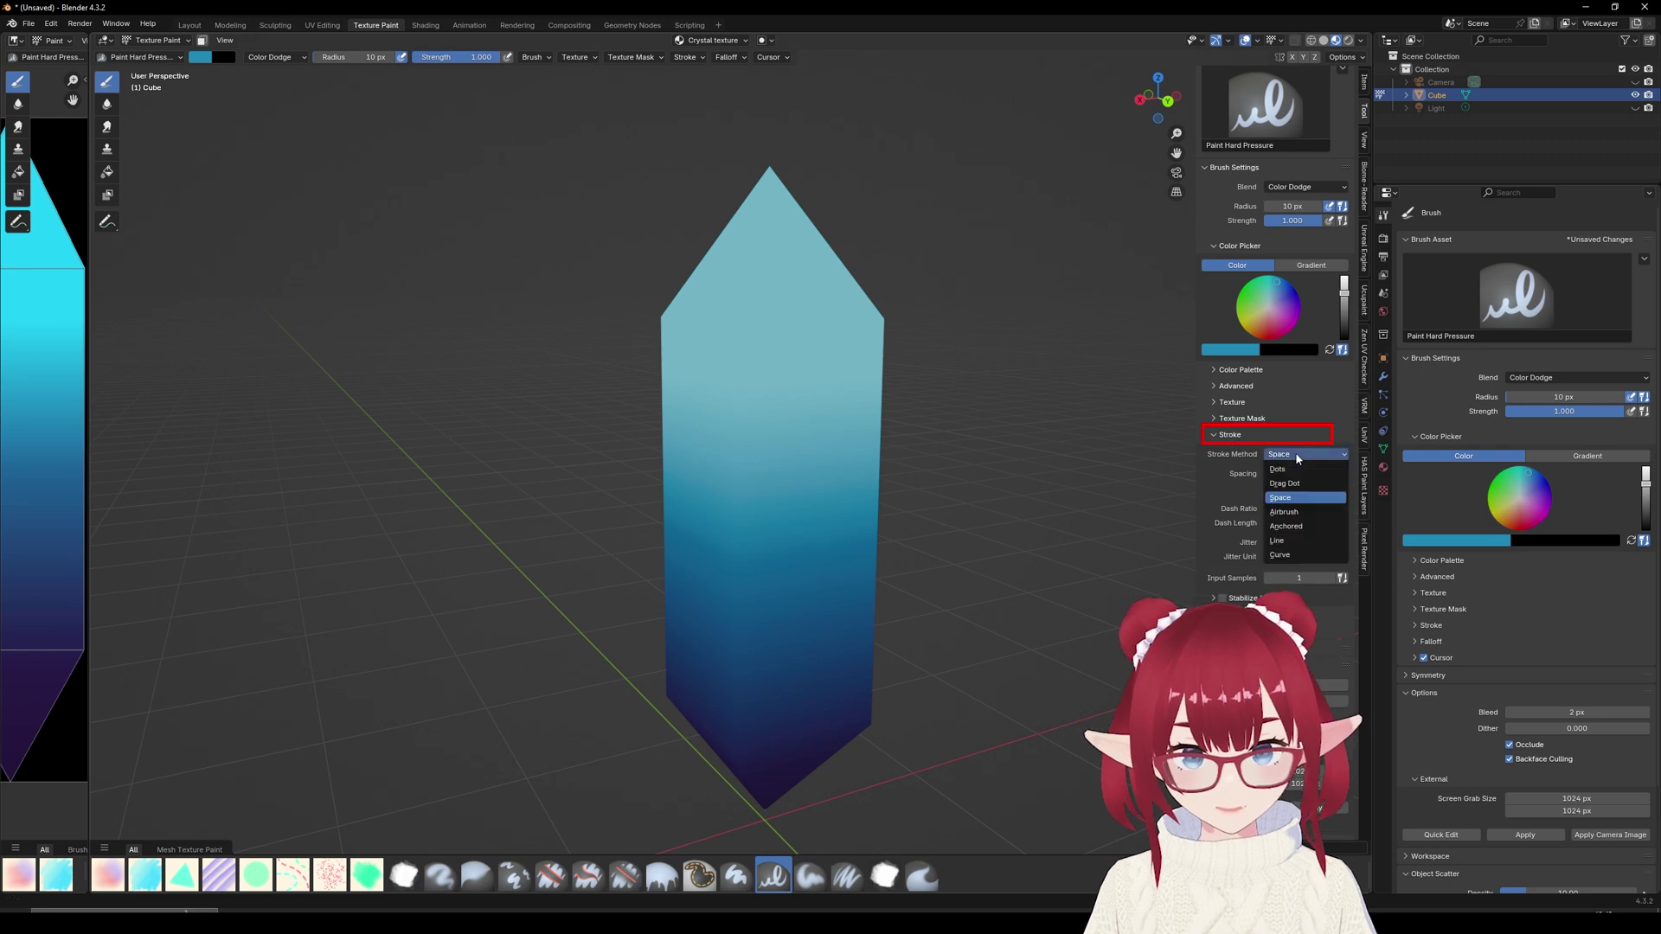
pyautogui.click(1295, 540)
# - Turn on the wireframe overlay and paint a straight line along the front edge of the crystal's upper tip
pyautogui.click(1258, 41)
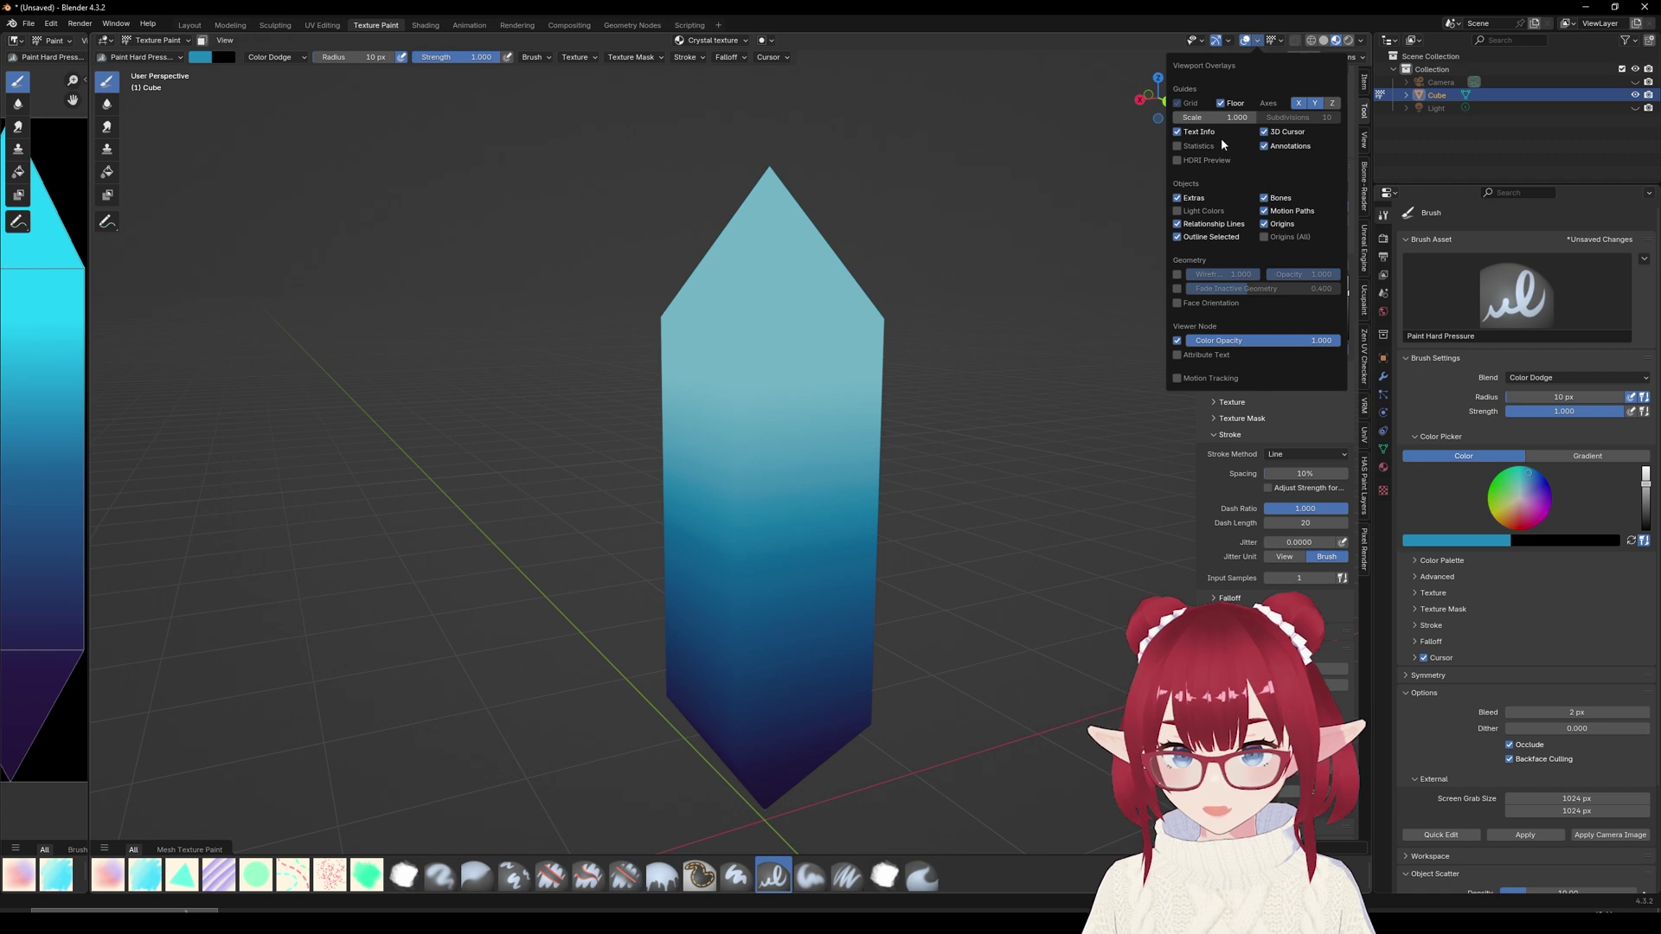
pyautogui.click(1178, 274)
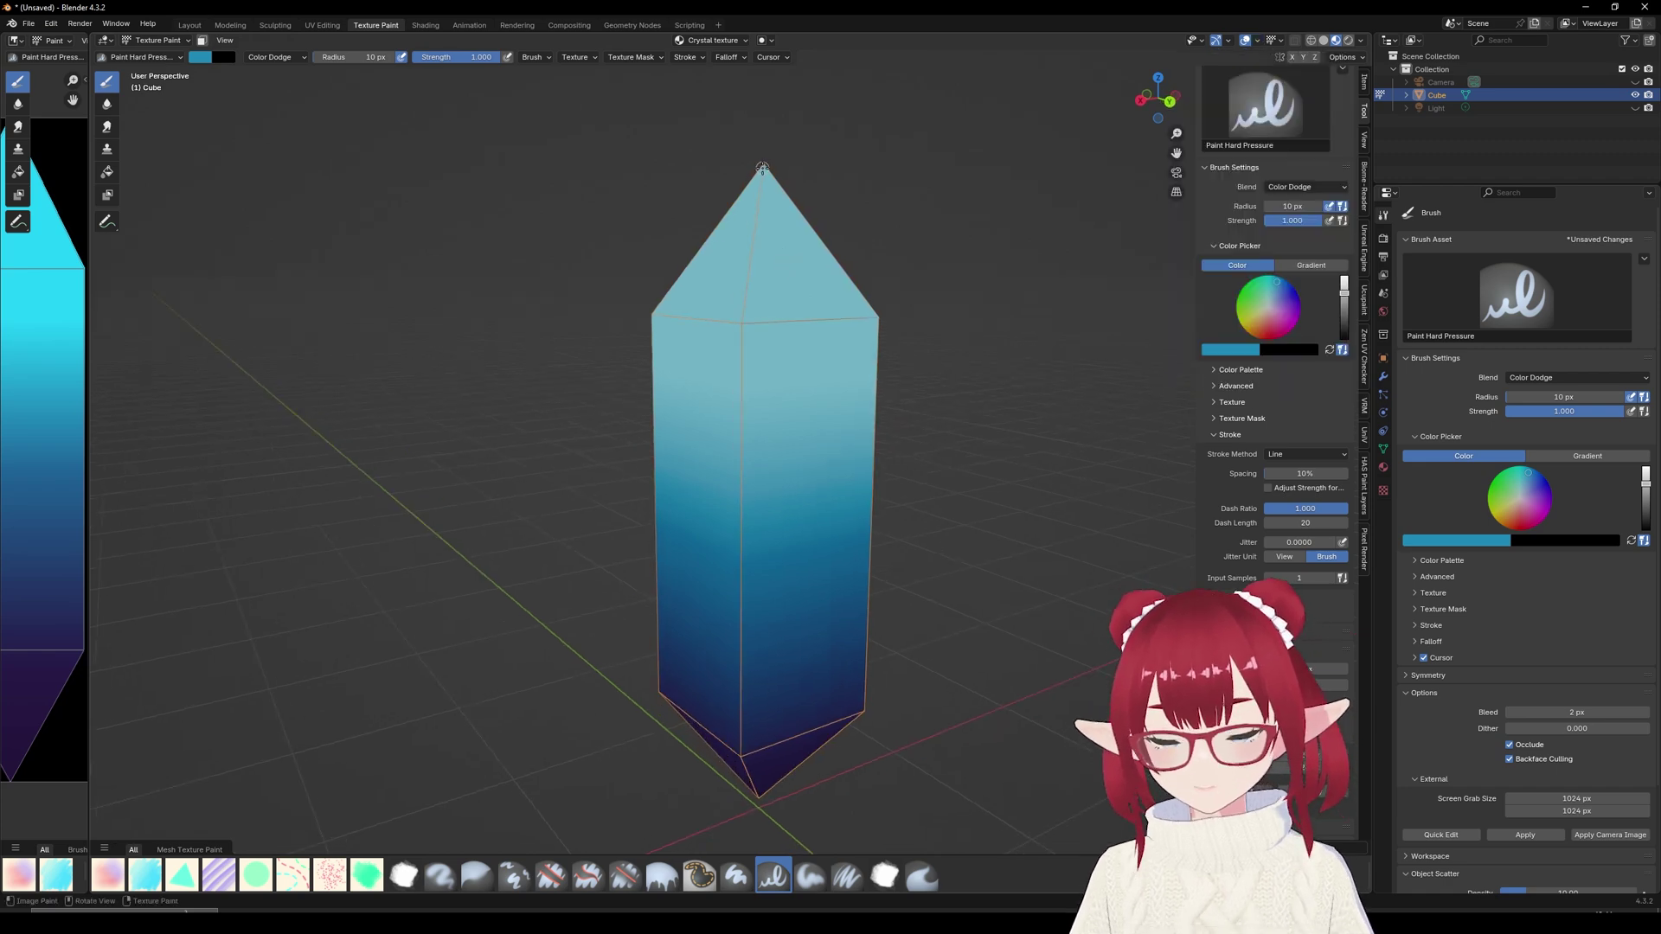
pyautogui.moveTo(741, 325); pyautogui.dragTo(741, 324)
# - Try a straight highlight line down the front vertical edge of the crystal's body and undo it
pyautogui.keyDown('shift'); pyautogui.moveTo(744, 744); pyautogui.dragTo(729, 649, button='middle'); pyautogui.keyUp('shift')
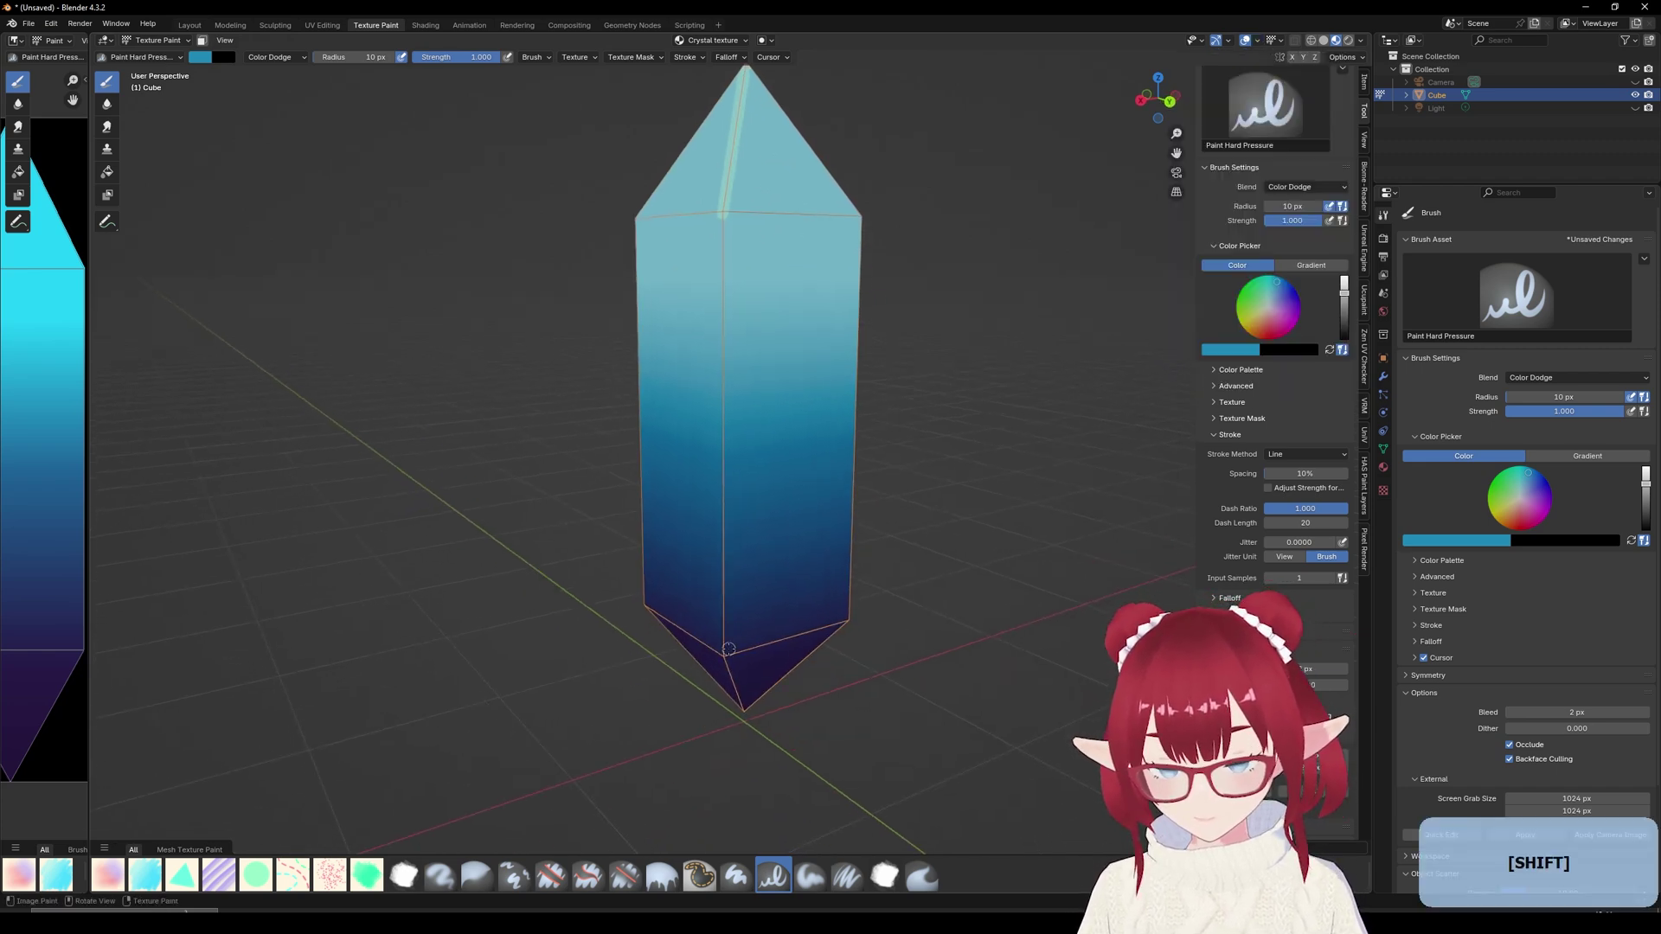
pyautogui.keyDown('shift'); pyautogui.moveTo(737, 431); pyautogui.dragTo(724, 655); pyautogui.keyUp('shift')
pyautogui.moveTo(851, 641)
pyautogui.mouseDown(button='middle')
pyautogui.moveTo(874, 644)
pyautogui.moveTo(761, 636)
pyautogui.mouseUp(button='middle')
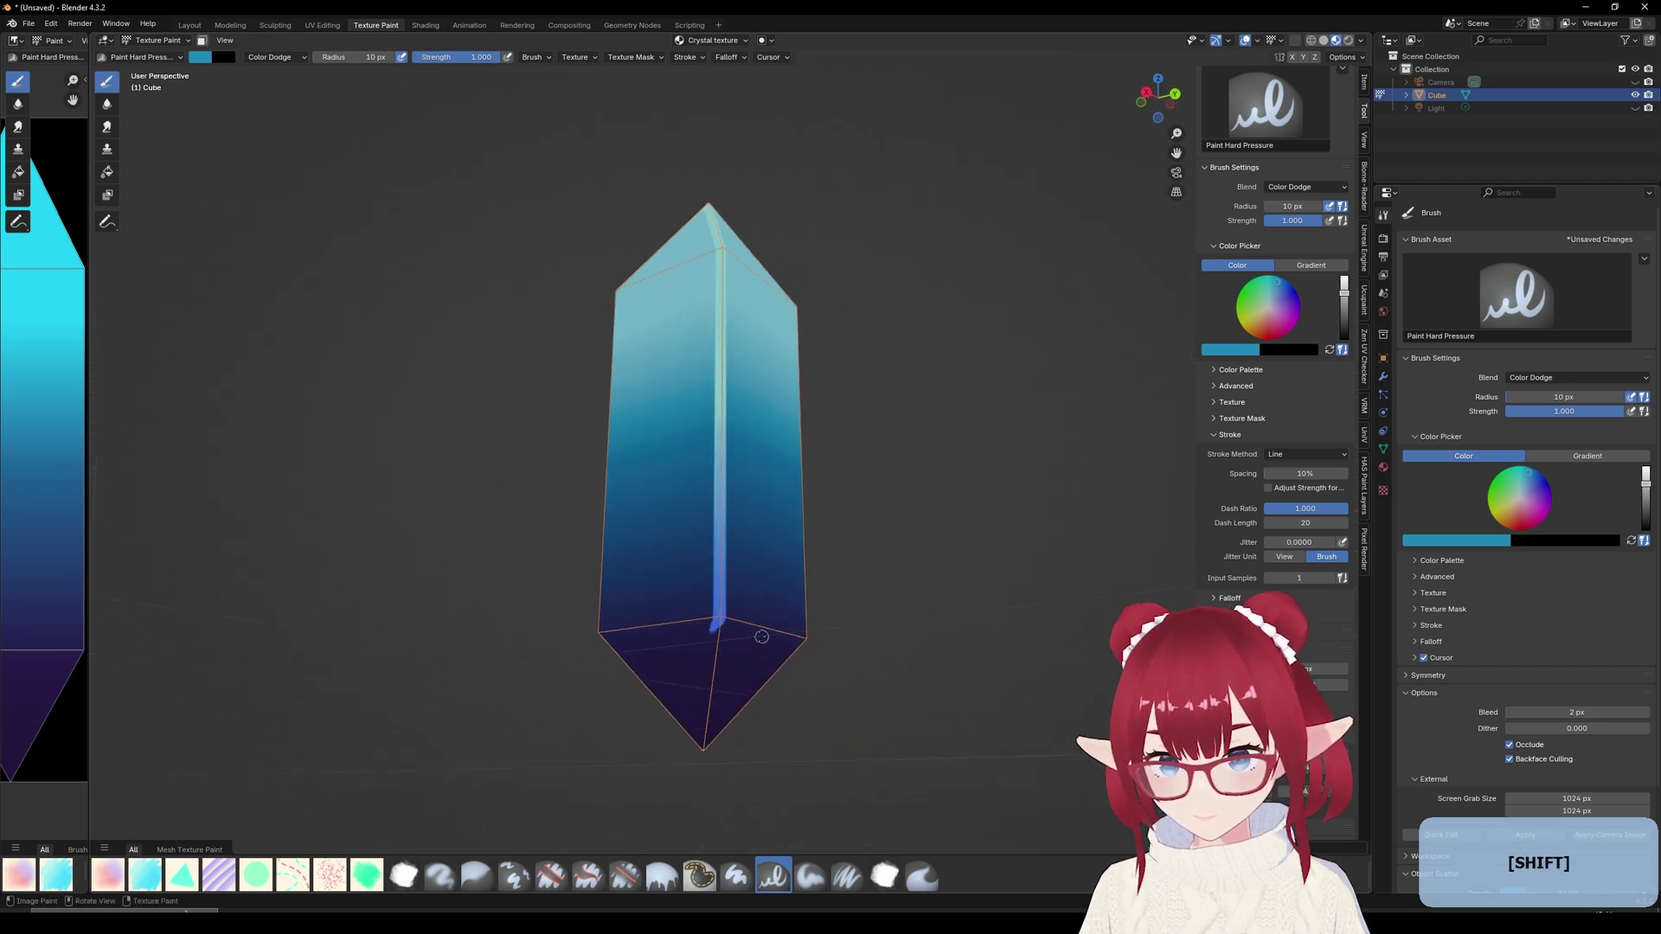
pyautogui.moveTo(735, 279)
pyautogui.mouseDown(button='middle')
pyautogui.moveTo(715, 307)
pyautogui.moveTo(719, 290)
pyautogui.mouseUp(button='middle')
pyautogui.hotkey('ctrl', 'z')
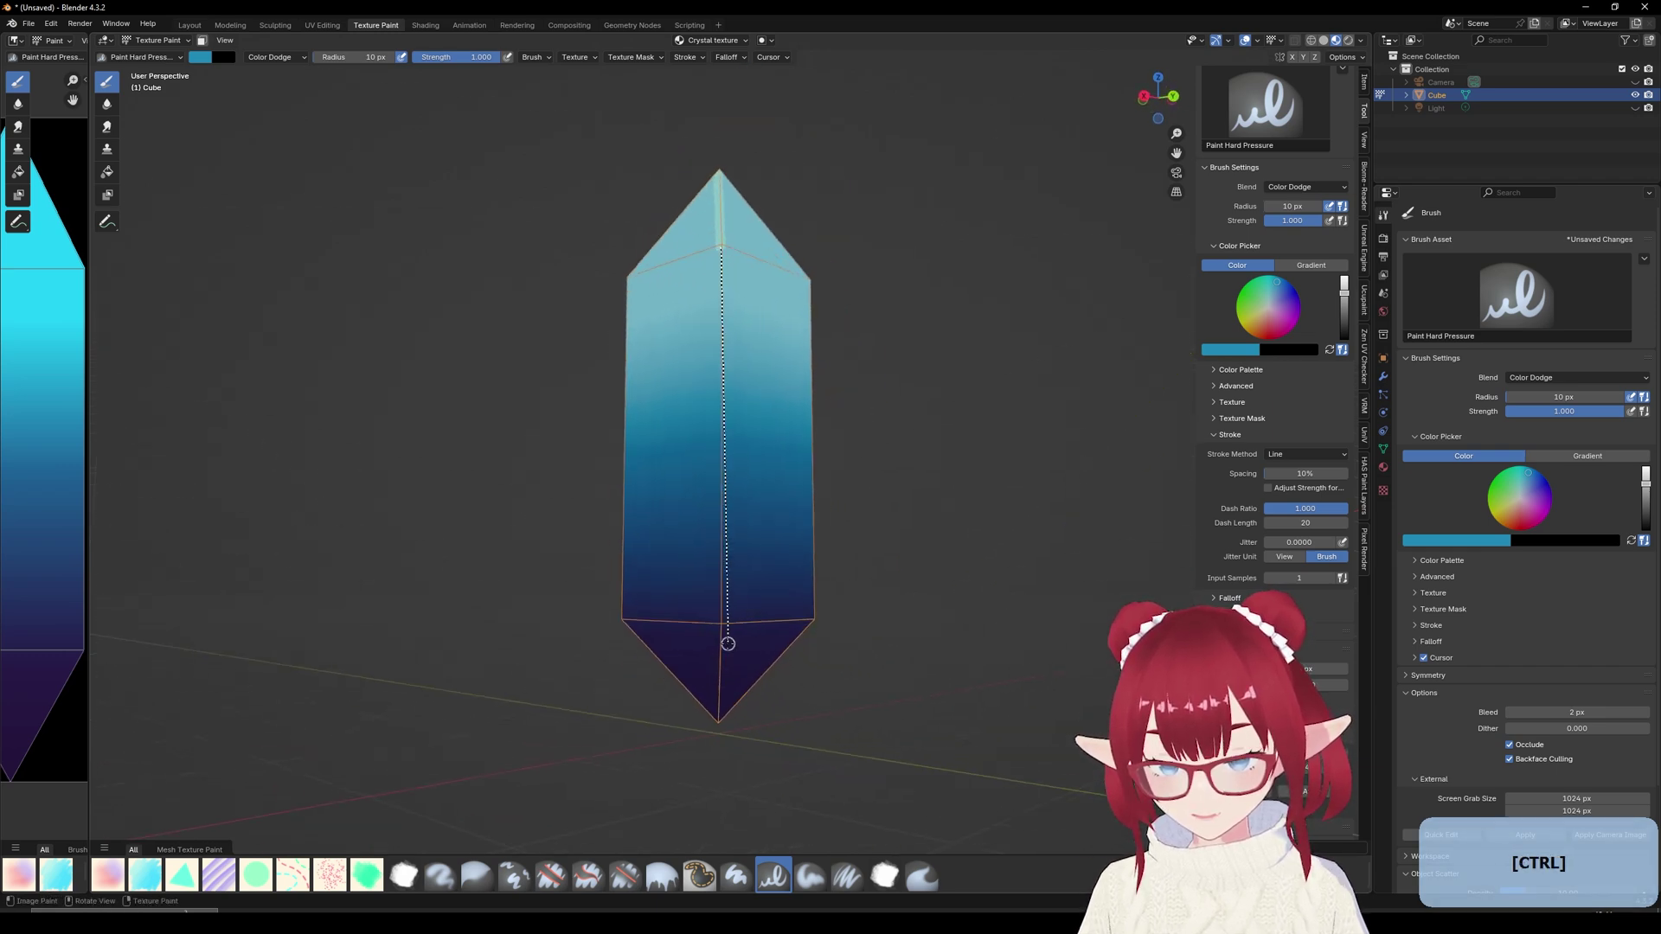